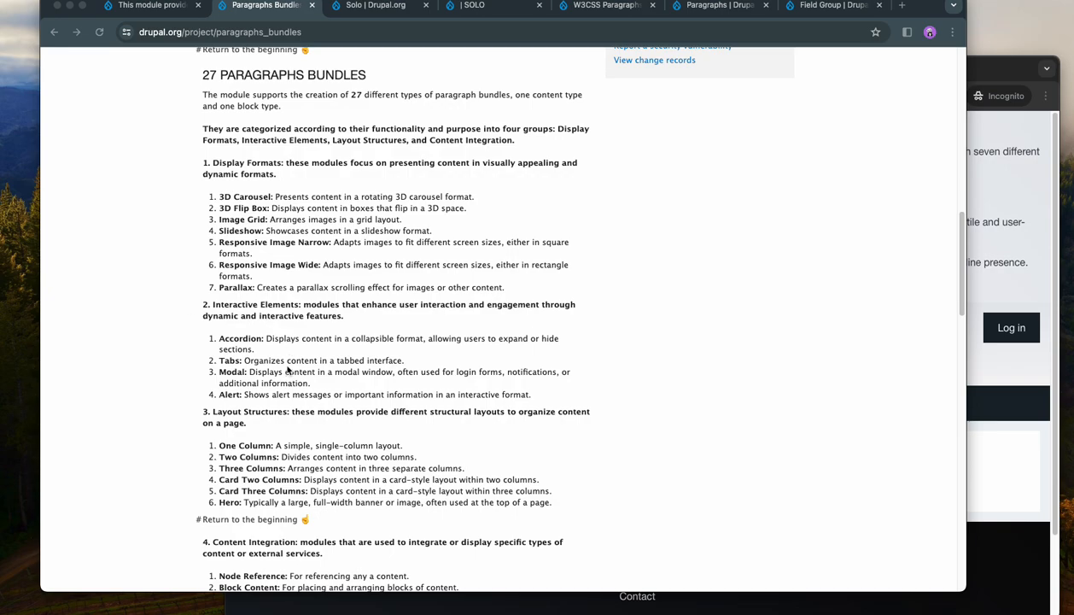
# Review the Tabs entry and the module overview on the Paragraphs Bundles project page.
pyautogui.click(242, 359)
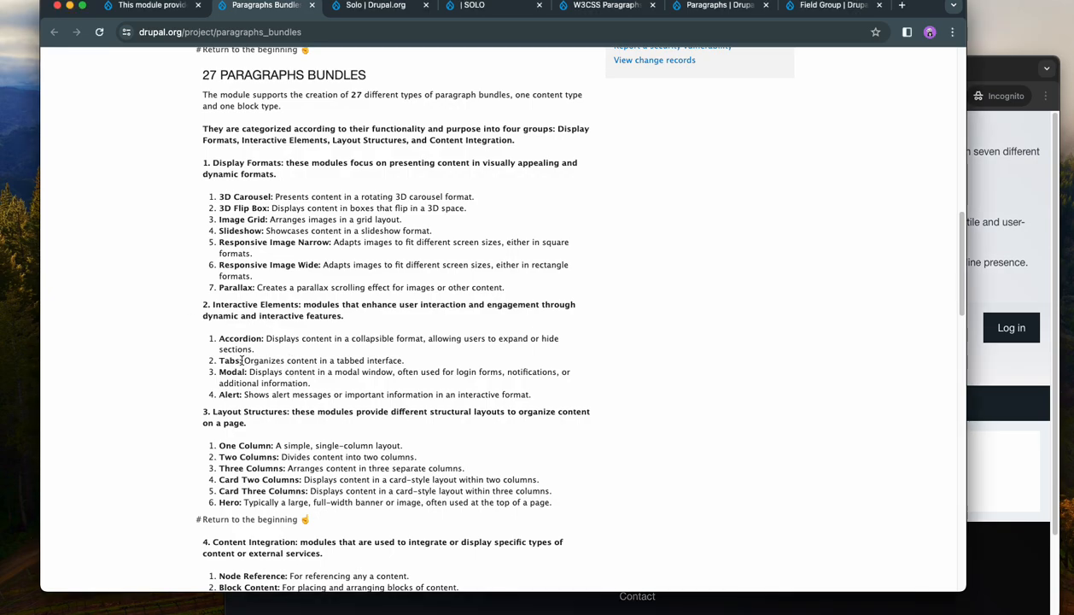
pyautogui.moveTo(241, 359); pyautogui.dragTo(219, 360)
pyautogui.scroll(10, 350, 348)
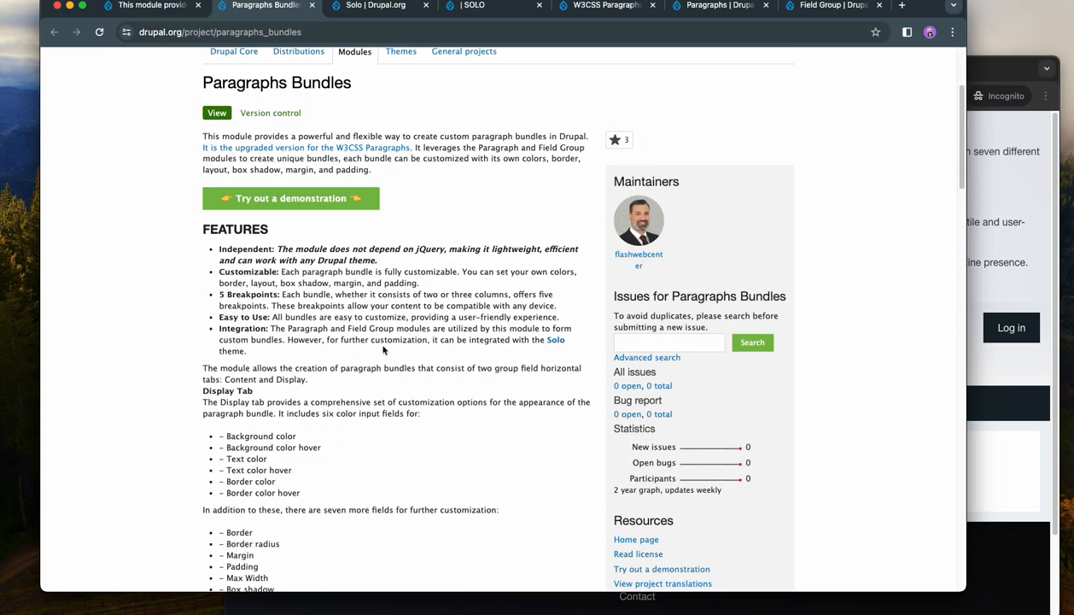
pyautogui.scroll(3, 383, 350)
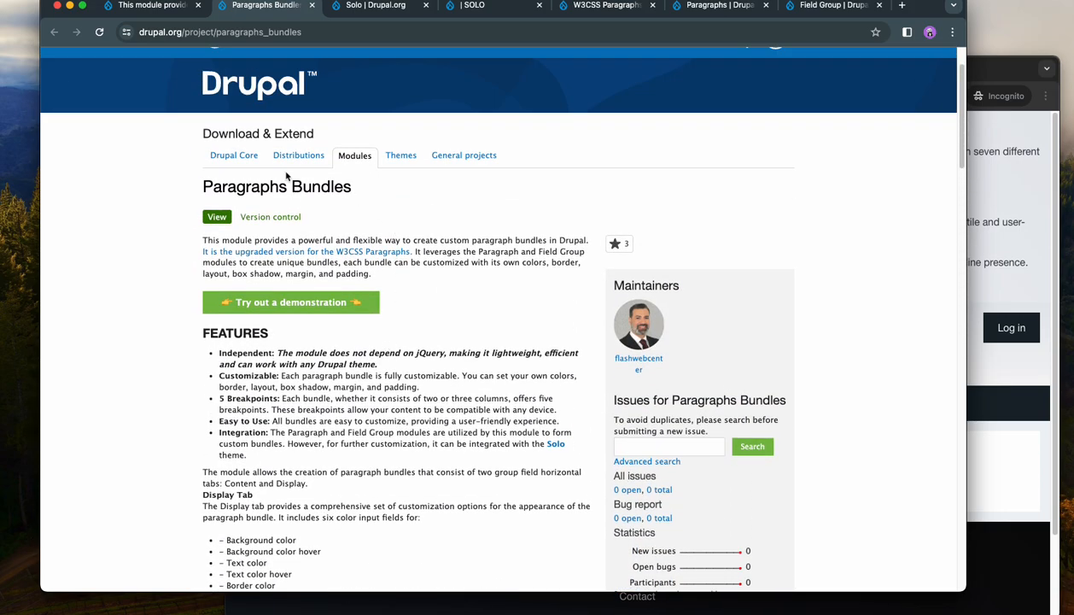
# Look over the W3CSS Paragraphs, Paragraphs and Field Group project pages, and return to the local Solo site.
pyautogui.click(595, 9)
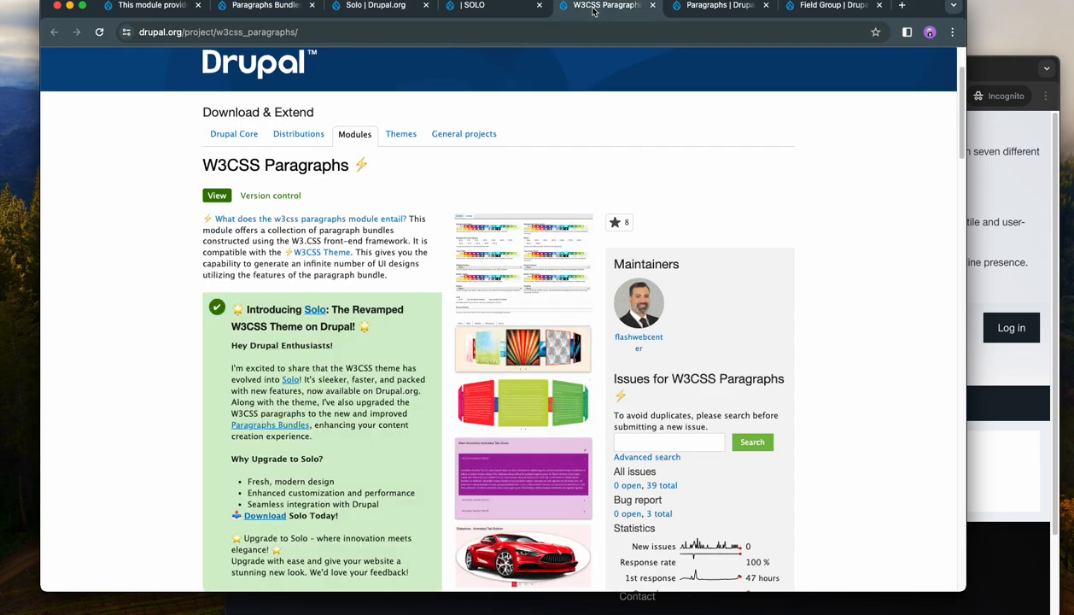
pyautogui.click(717, 7)
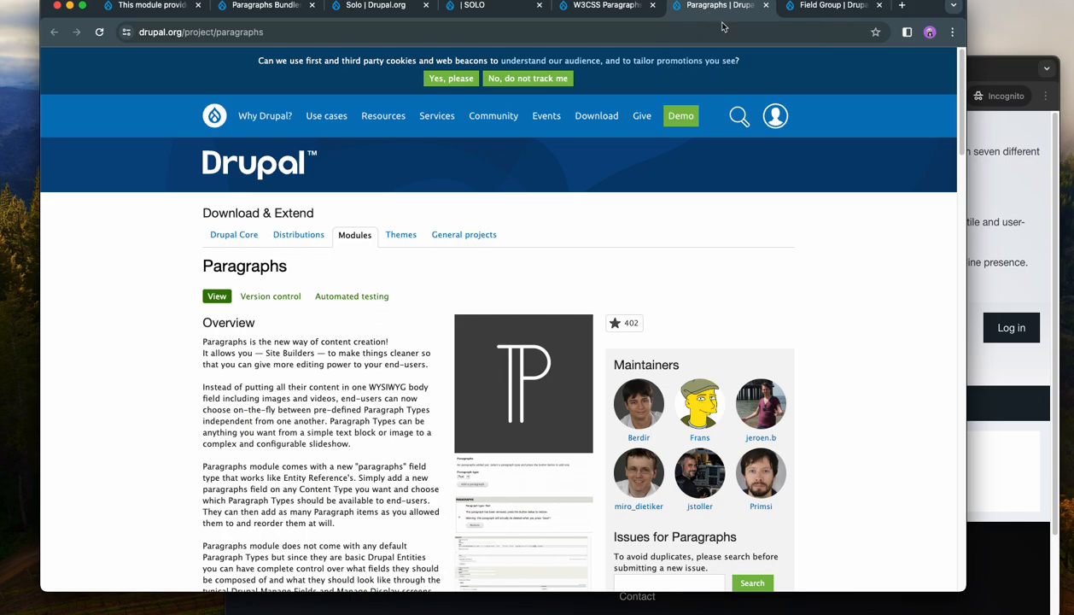
pyautogui.click(832, 8)
pyautogui.click(162, 8)
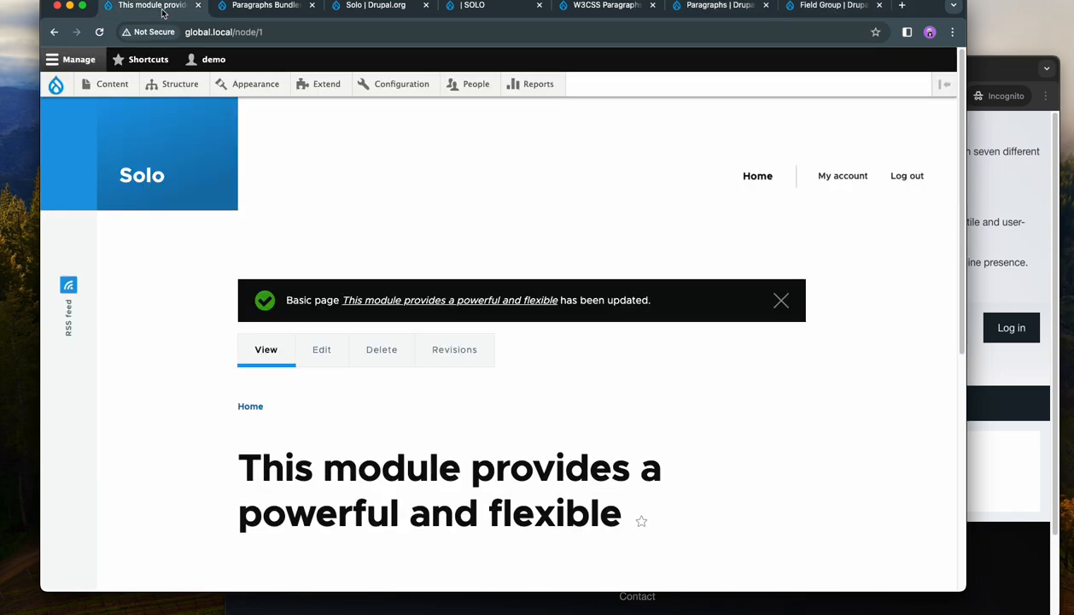
pyautogui.moveTo(61, 3); pyautogui.dragTo(48, 19)
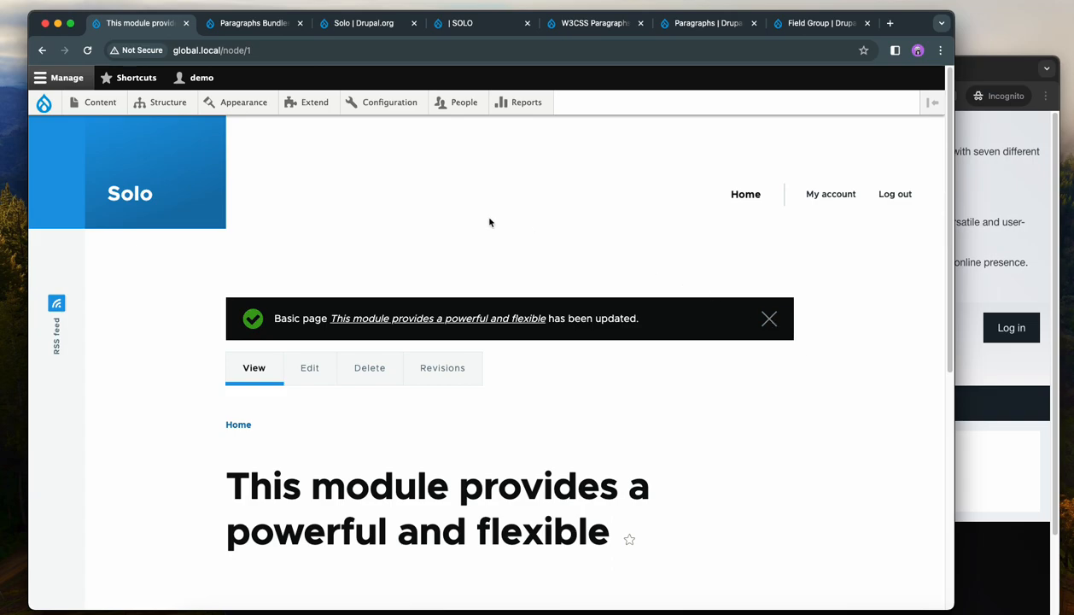
# Find the paragraph_bundle_tabs module and install Paragraph Bundle Tabs together with the required Paragraphs Bundles module.
pyautogui.click(306, 105)
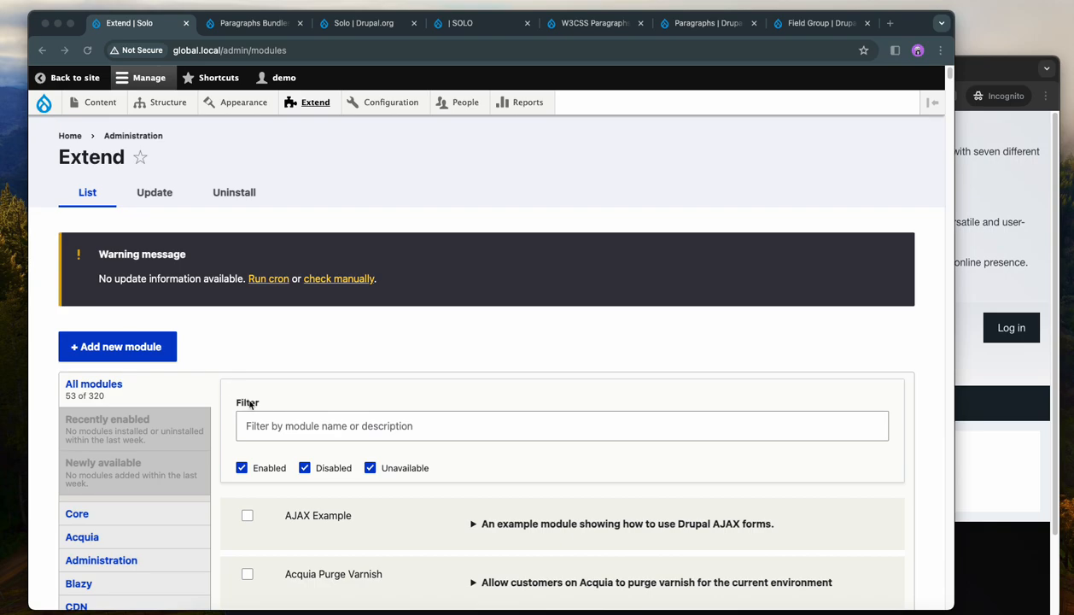
pyautogui.click(263, 422)
pyautogui.write('paragraph_bundle_tabs')
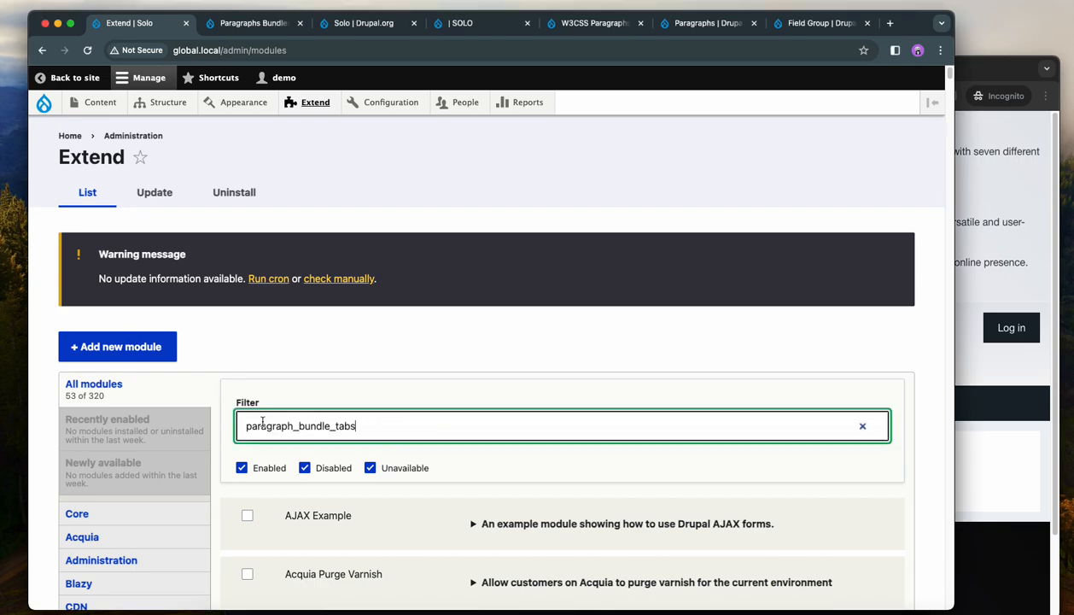
pyautogui.click(337, 512)
pyautogui.scroll(-2, 266, 533)
pyautogui.click(266, 532)
pyautogui.click(100, 276)
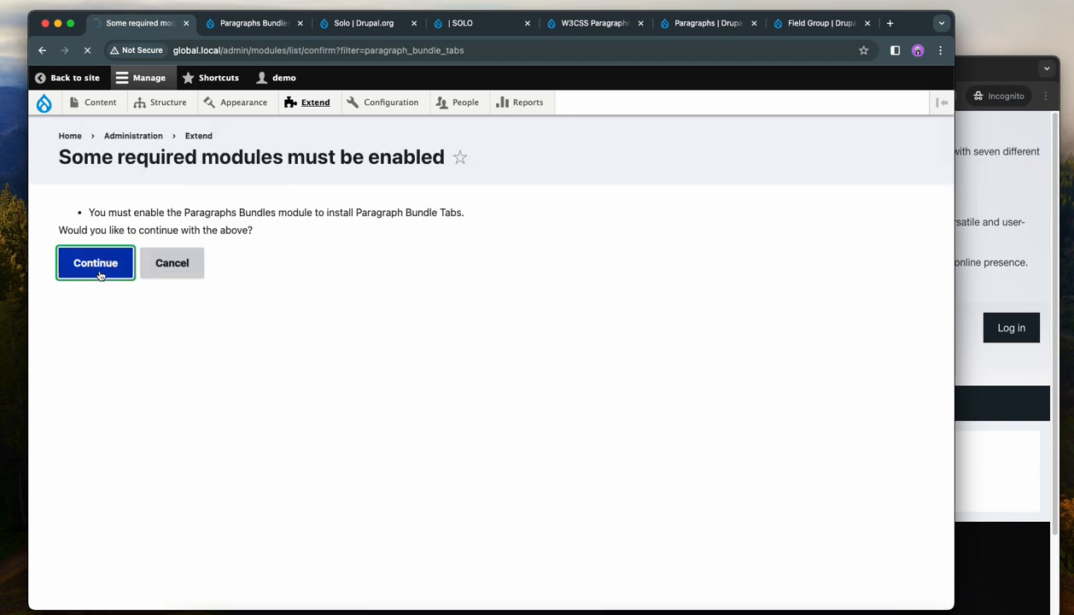
# Open the site's list of paragraph types and examine the bundles it contains.
pyautogui.moveTo(152, 106)
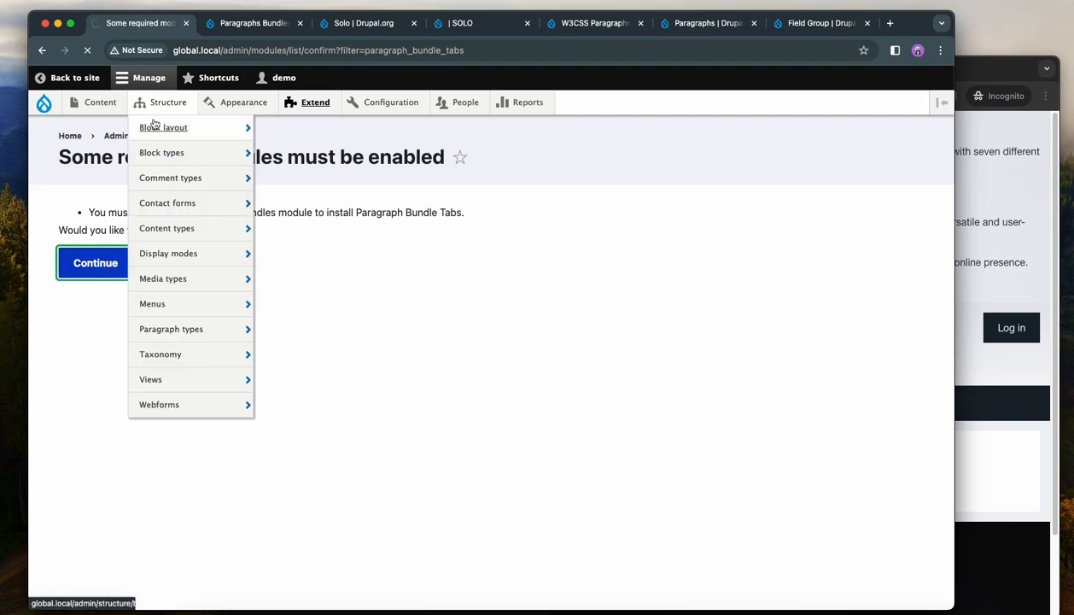
pyautogui.moveTo(159, 336)
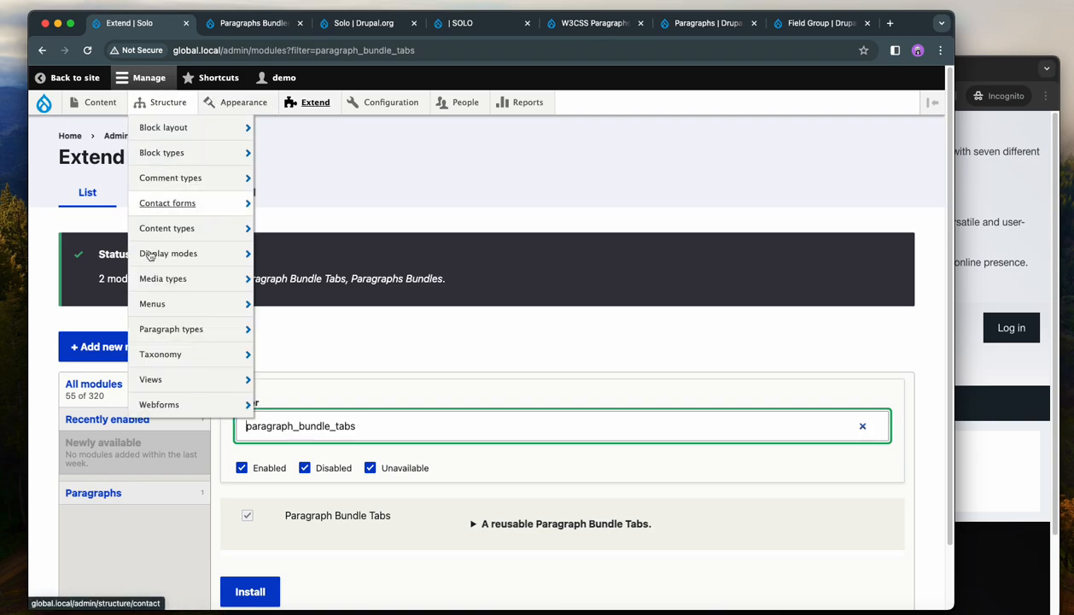
pyautogui.click(156, 328)
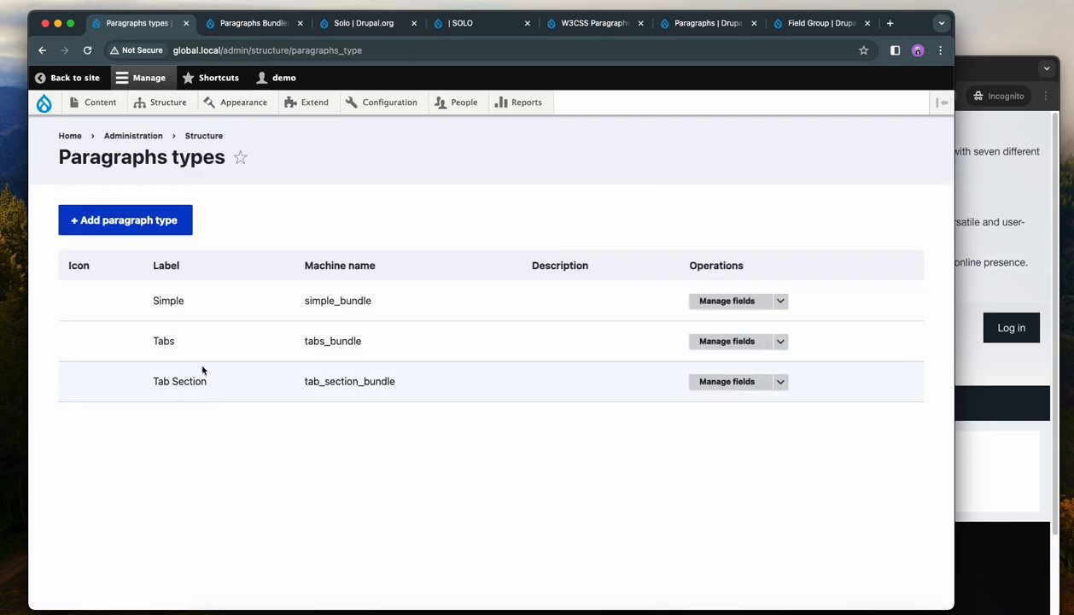
pyautogui.moveTo(190, 305); pyautogui.dragTo(150, 295)
pyautogui.click(229, 444)
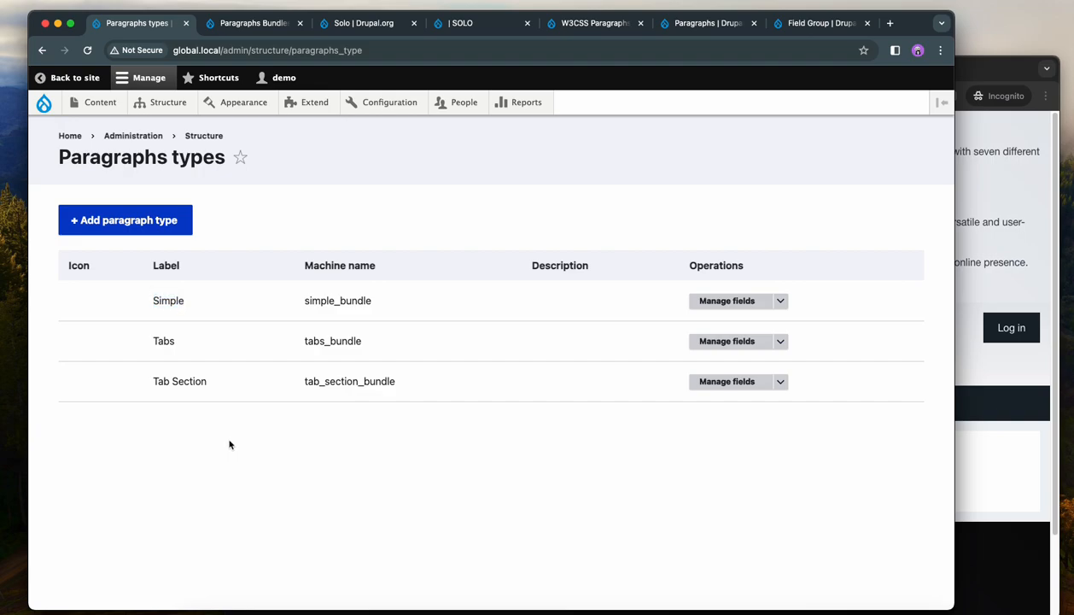
# Start a Basic page titled "This module provides a powerful and flexible" and check which paragraph types its para field offers.
pyautogui.moveTo(99, 104)
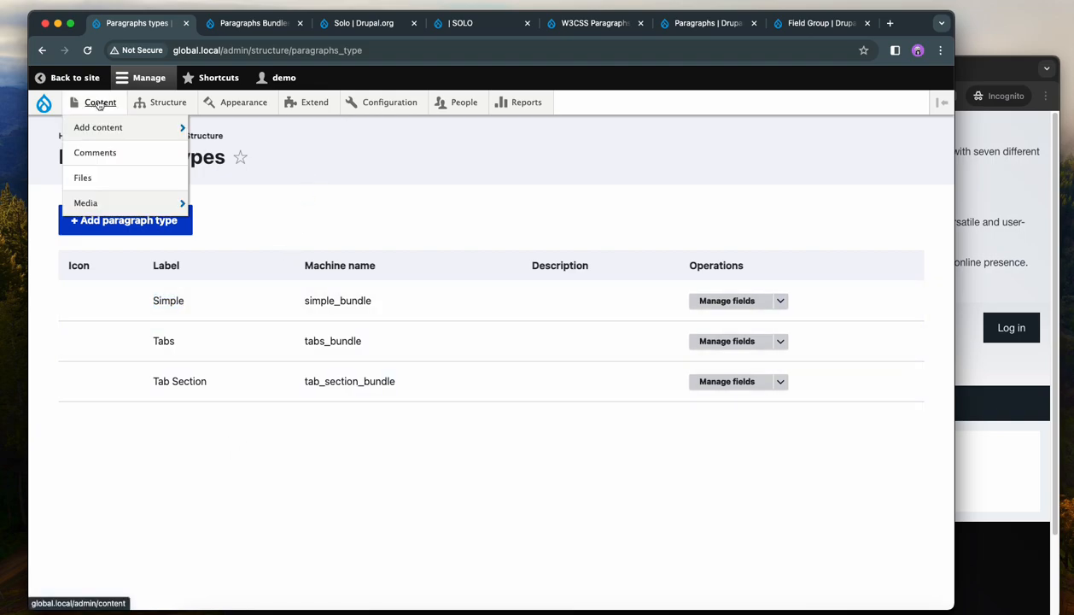
pyautogui.moveTo(100, 122)
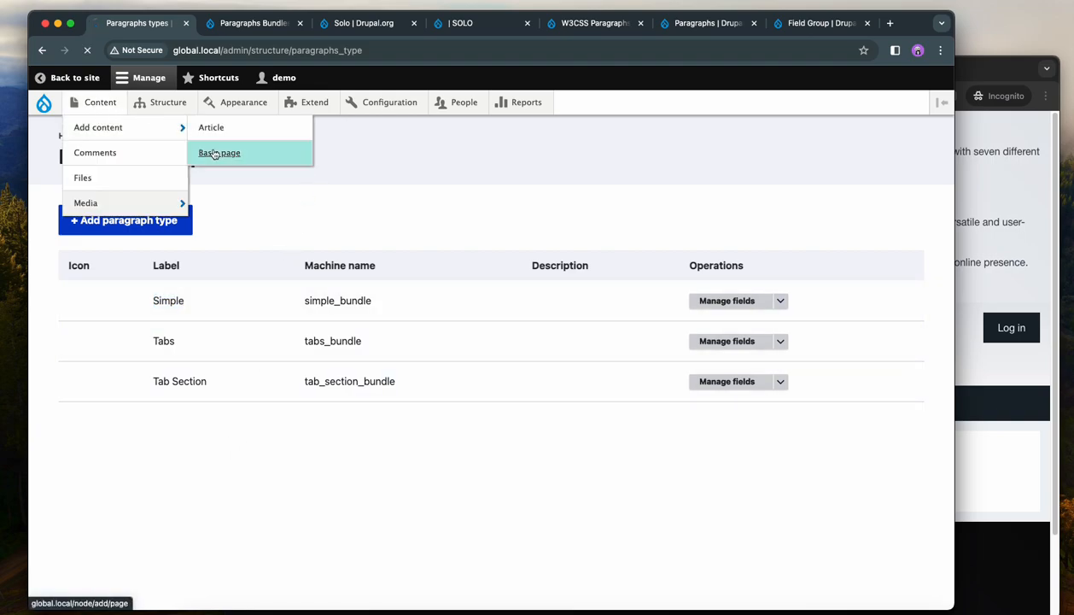
pyautogui.click(210, 152)
pyautogui.click(129, 253)
pyautogui.click(144, 280)
pyautogui.click(116, 340)
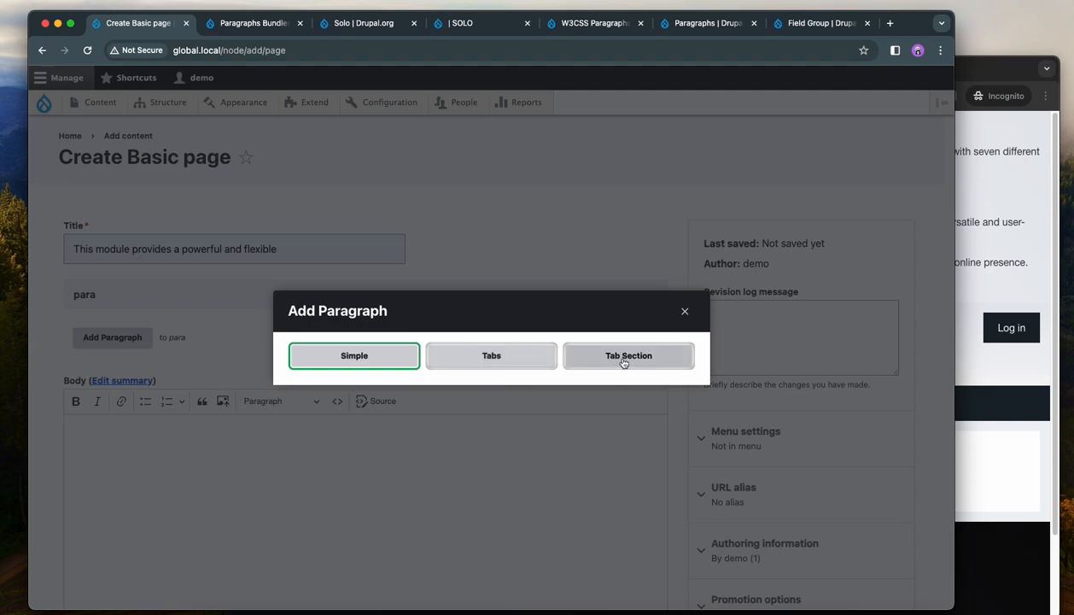
pyautogui.click(684, 311)
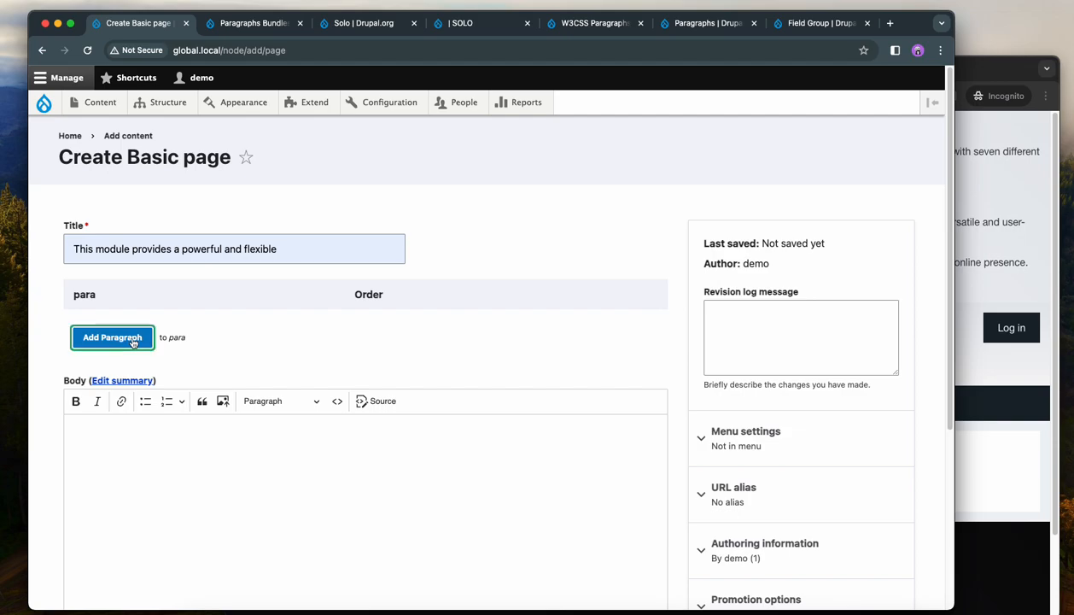
pyautogui.click(151, 339)
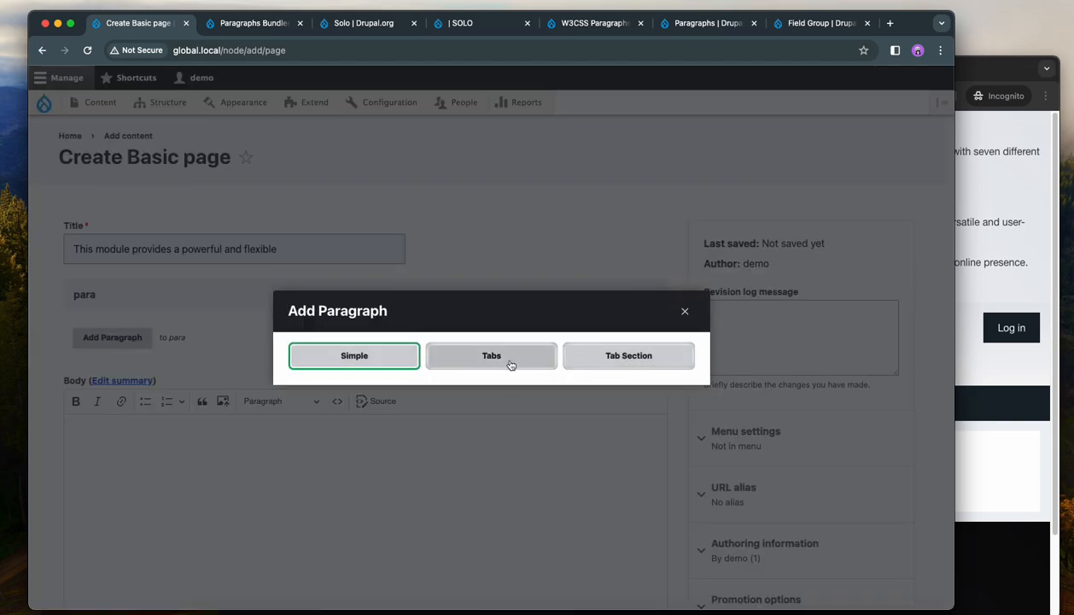
pyautogui.click(684, 312)
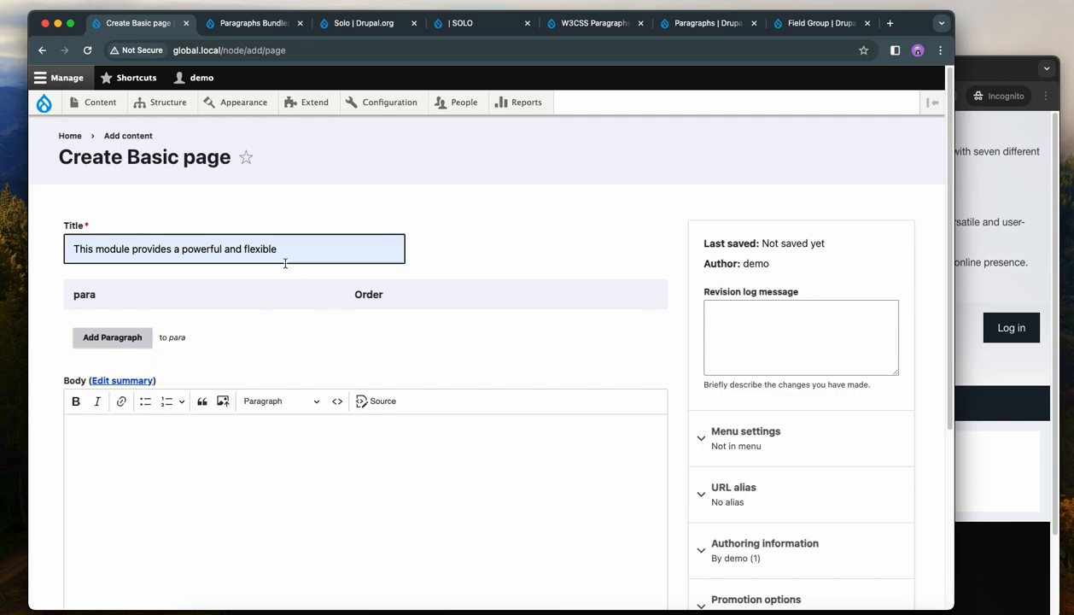
# Open the settings of the para field in the Basic page content type.
pyautogui.moveTo(158, 102)
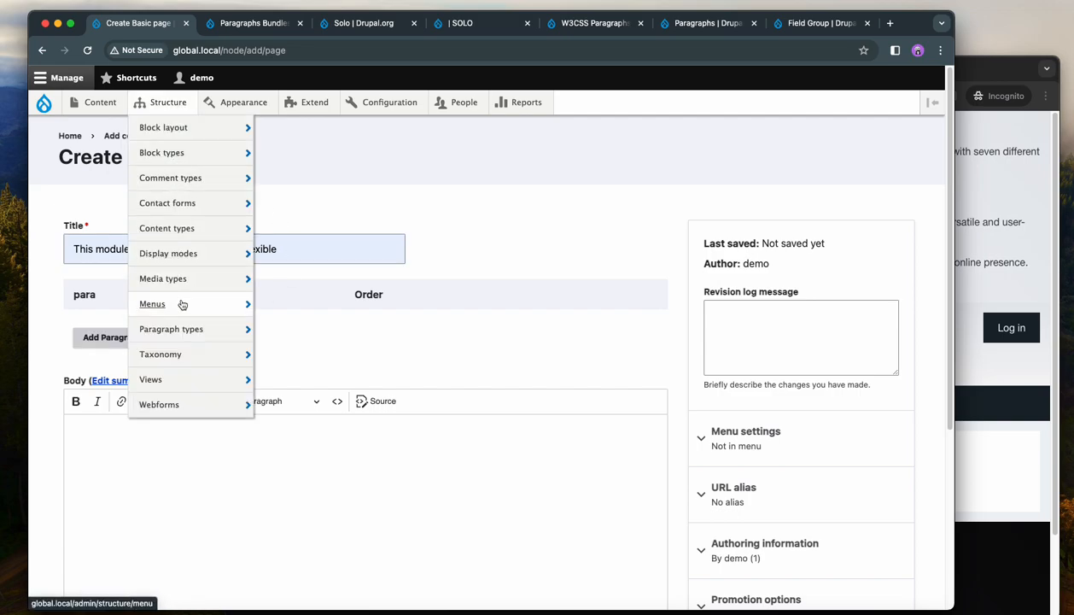
pyautogui.moveTo(188, 209)
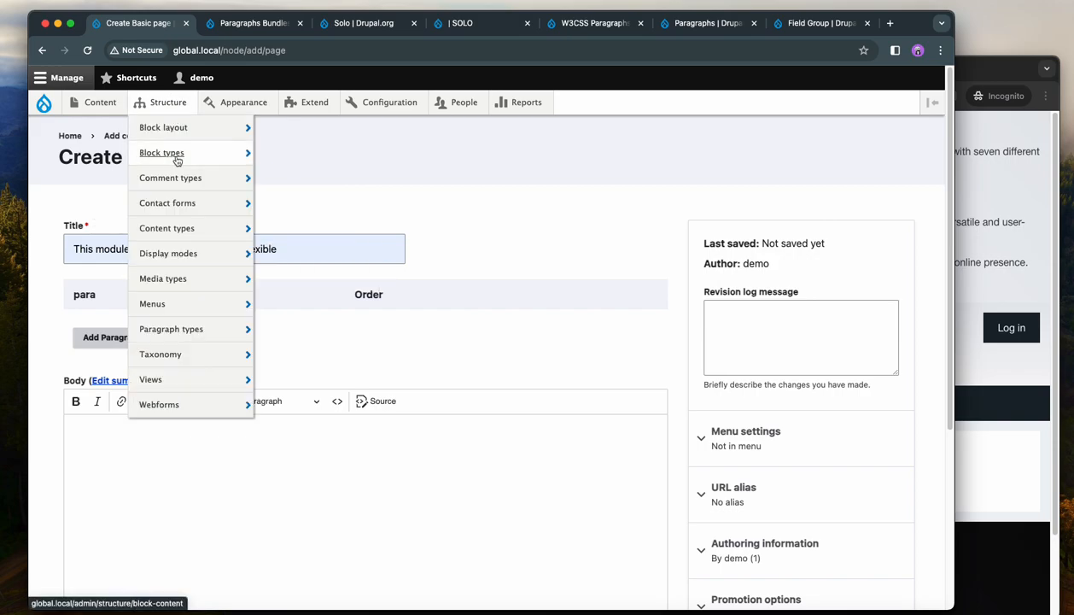
pyautogui.moveTo(180, 231)
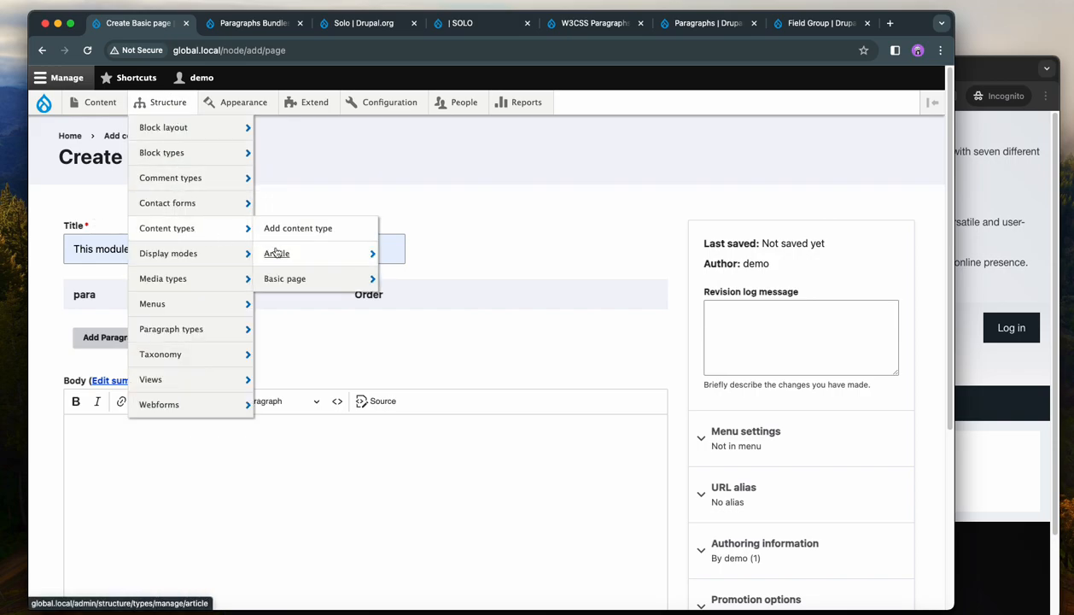
pyautogui.moveTo(290, 279)
pyautogui.click(413, 284)
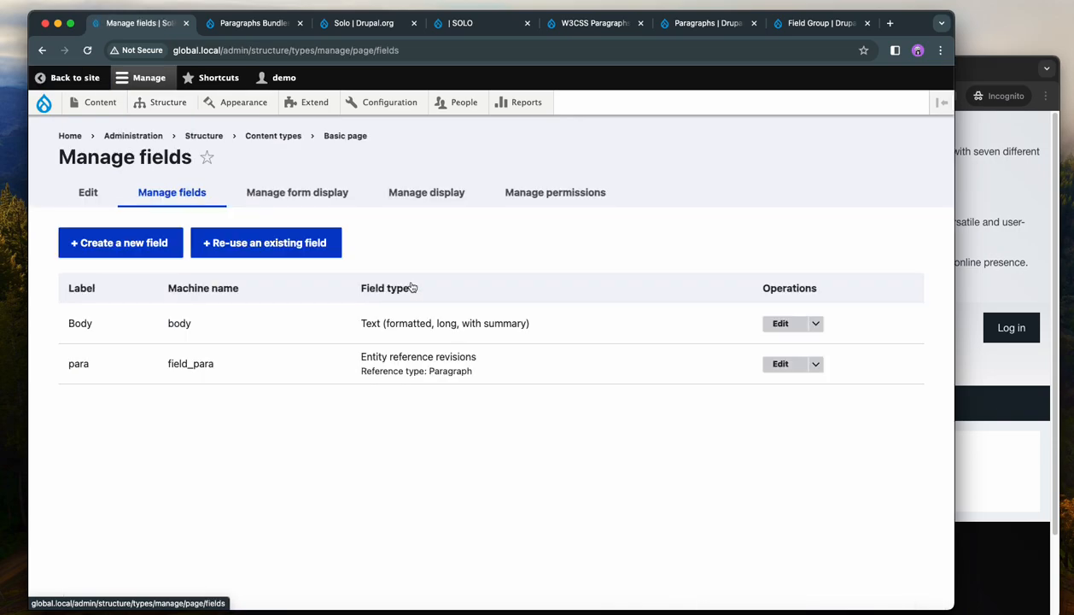
pyautogui.click(778, 364)
# Exclude the Tab Section paragraph type from the para field and save the field settings.
pyautogui.scroll(-5, 666, 365)
pyautogui.scroll(-7, 667, 365)
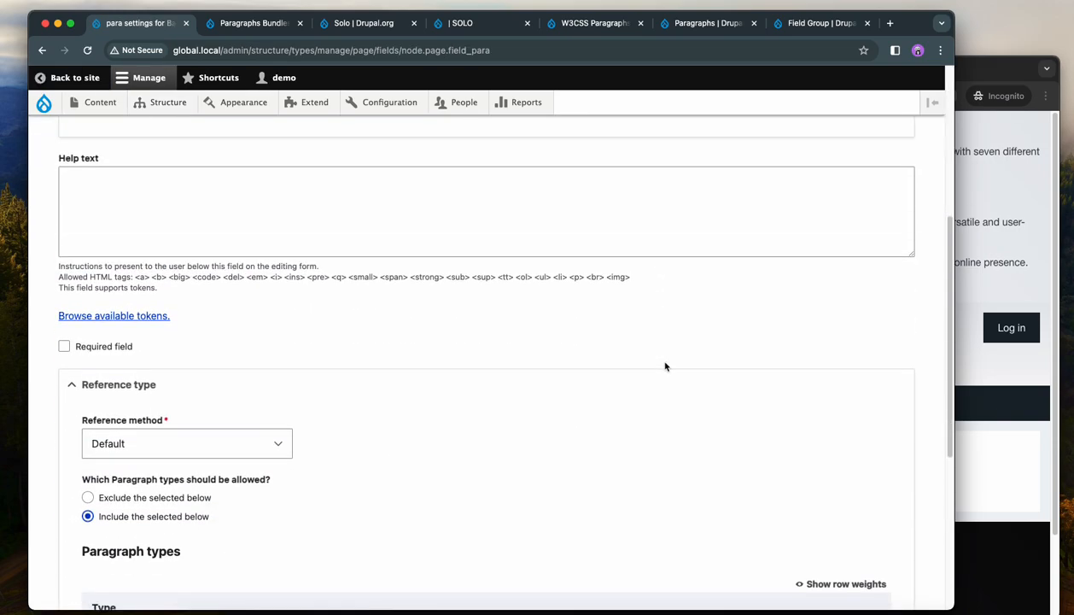
pyautogui.click(147, 293)
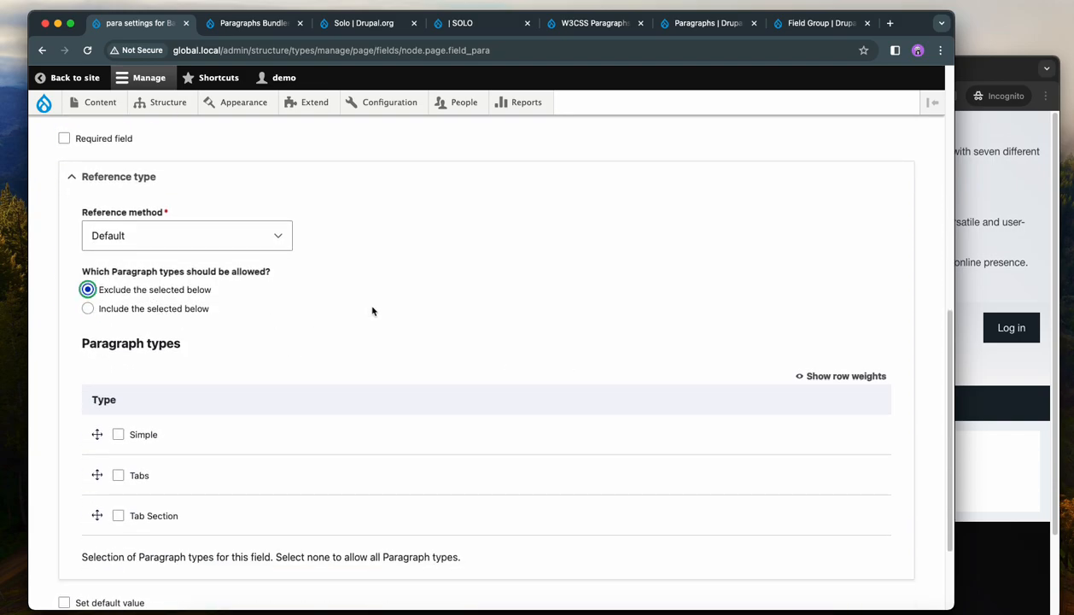
pyautogui.scroll(-2, 371, 307)
pyautogui.click(118, 416)
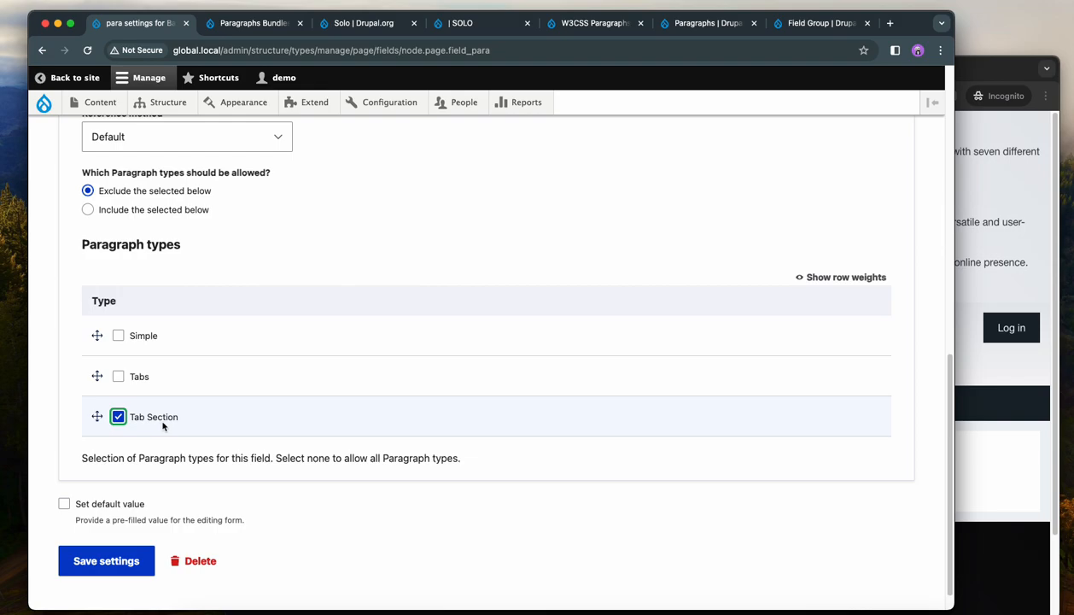
pyautogui.click(106, 561)
# Start a new Basic page and add a Tabs paragraph to its para field.
pyautogui.moveTo(105, 104)
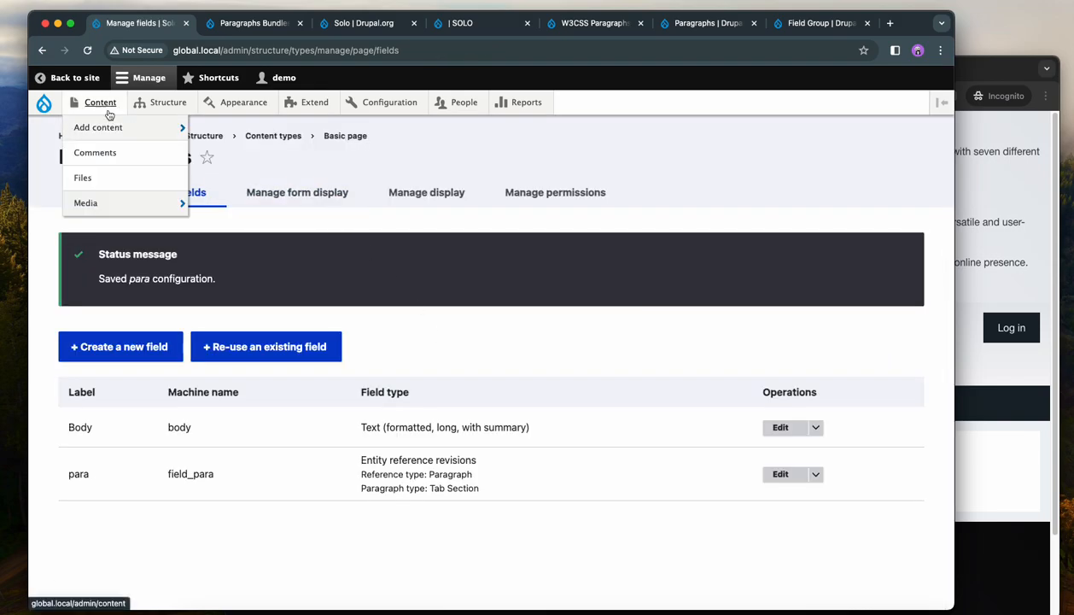
pyautogui.moveTo(158, 125)
pyautogui.click(216, 151)
pyautogui.click(128, 339)
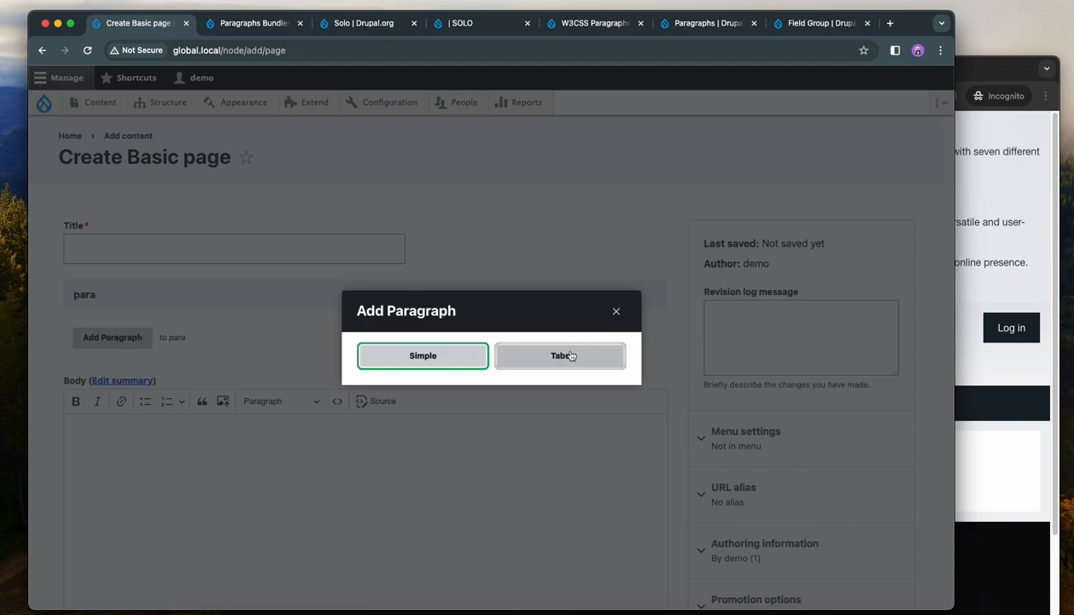
pyautogui.click(571, 357)
pyautogui.scroll(-3, 501, 379)
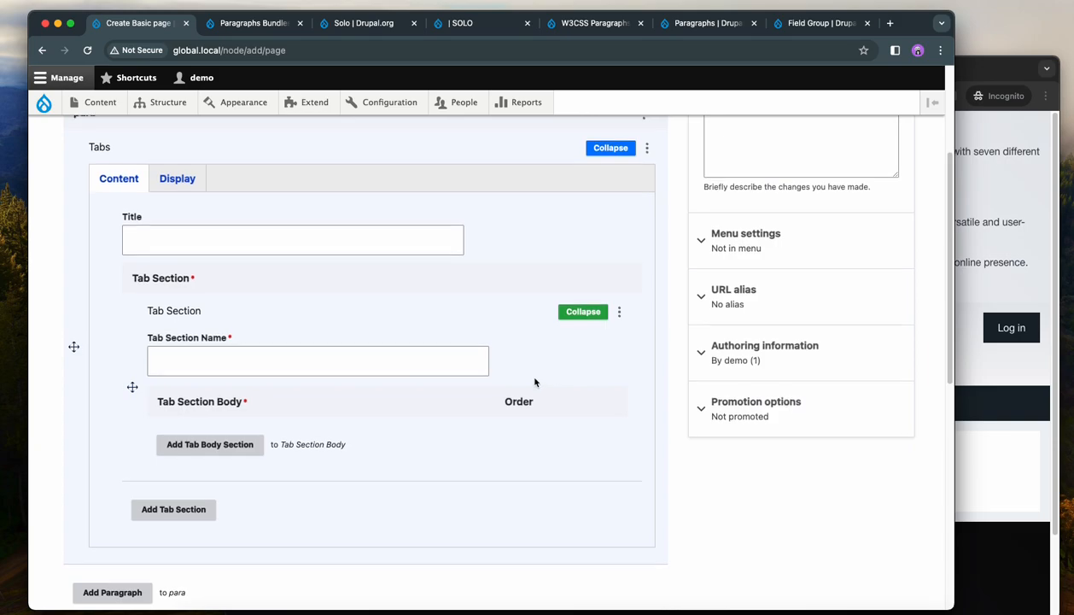
# Examine the Content and Display settings of the Tabs paragraph, including its colors, borders, spacing, breakpoints and animation.
pyautogui.scroll(2, 536, 378)
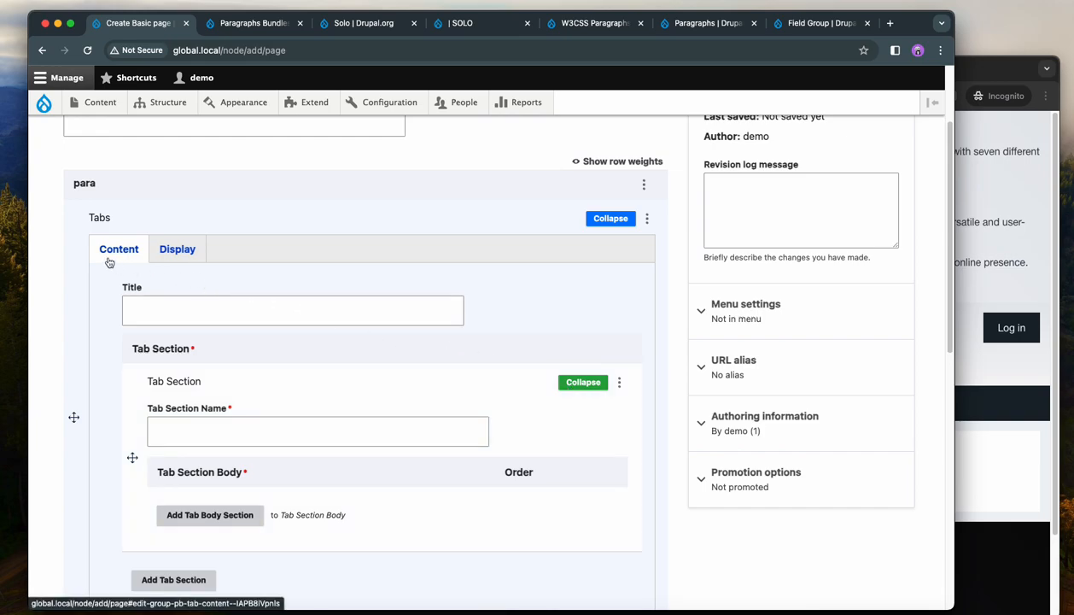
pyautogui.scroll(1, 100, 262)
pyautogui.click(198, 269)
pyautogui.click(120, 270)
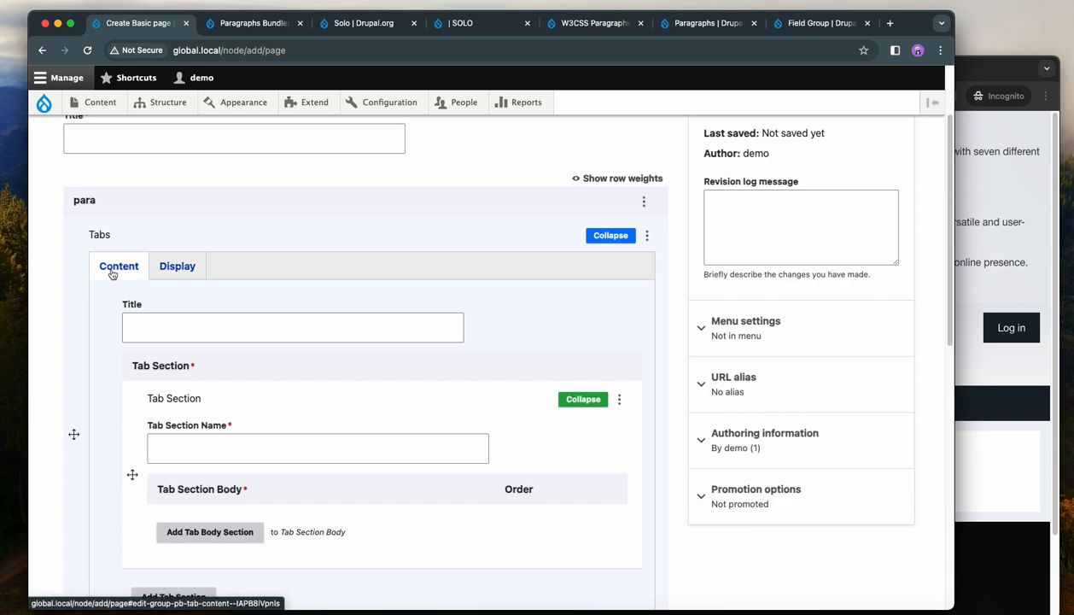
pyautogui.click(162, 272)
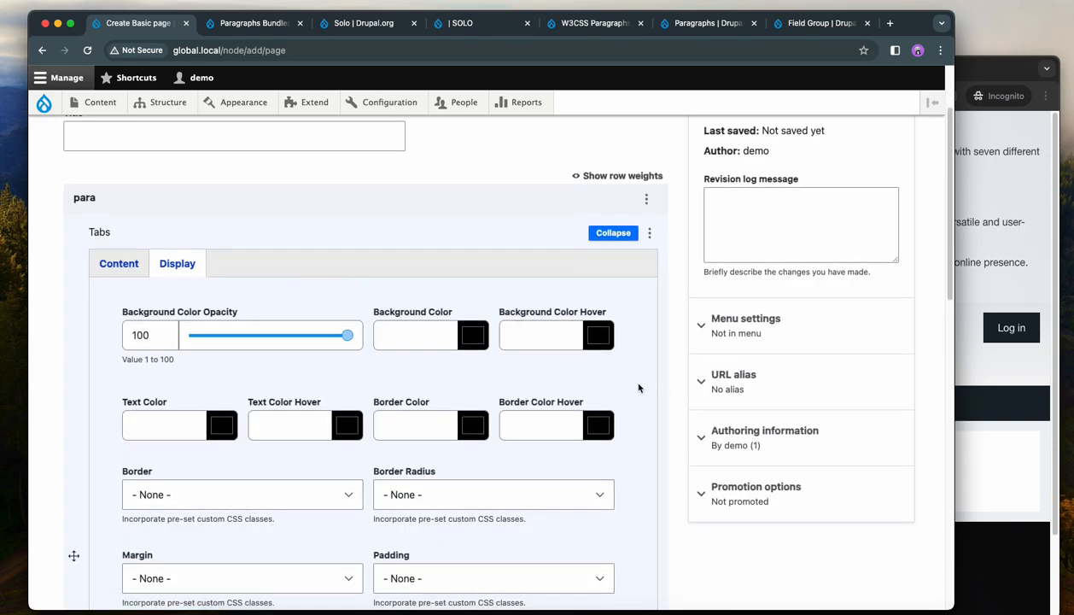
pyautogui.scroll(-6, 639, 388)
pyautogui.scroll(2, 638, 389)
pyautogui.scroll(1, 636, 387)
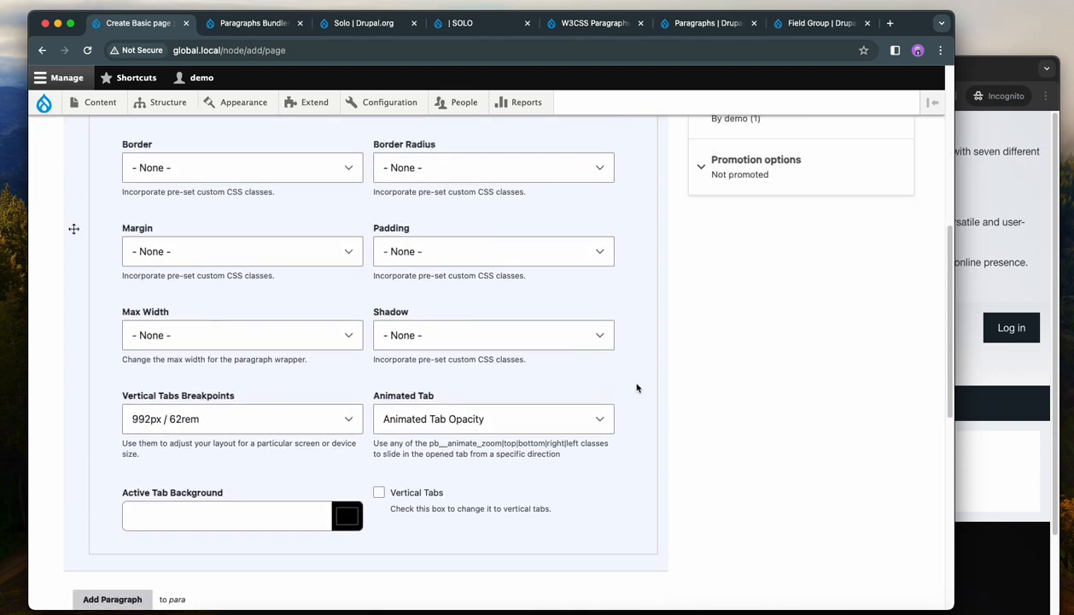
pyautogui.scroll(3, 636, 388)
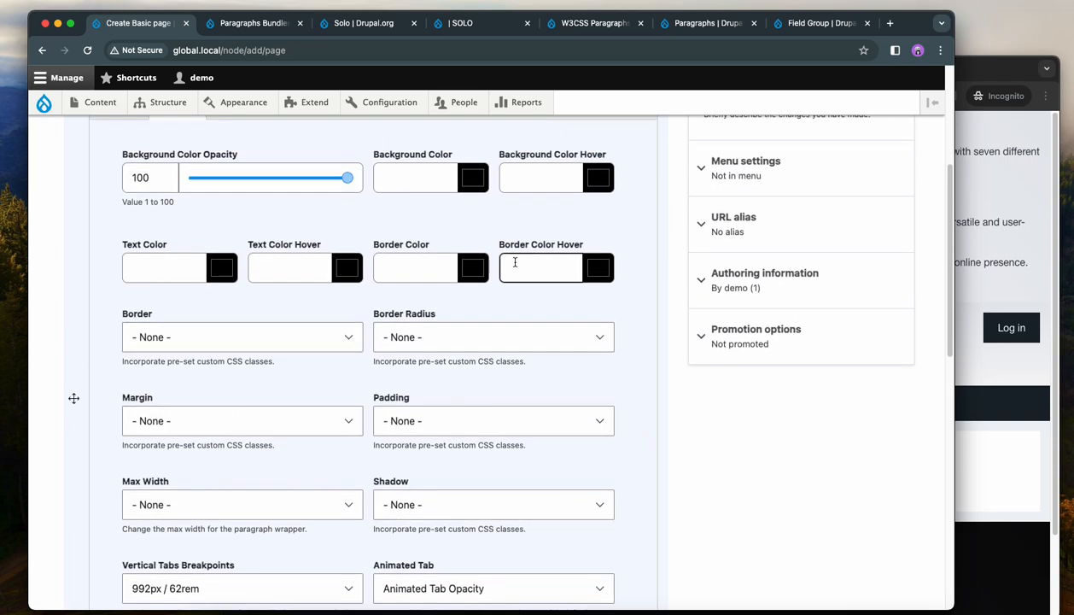
# Check the Tabs paragraph's display options for vertical tabs, breakpoints, tab animation and active tab background.
pyautogui.scroll(-3, 576, 428)
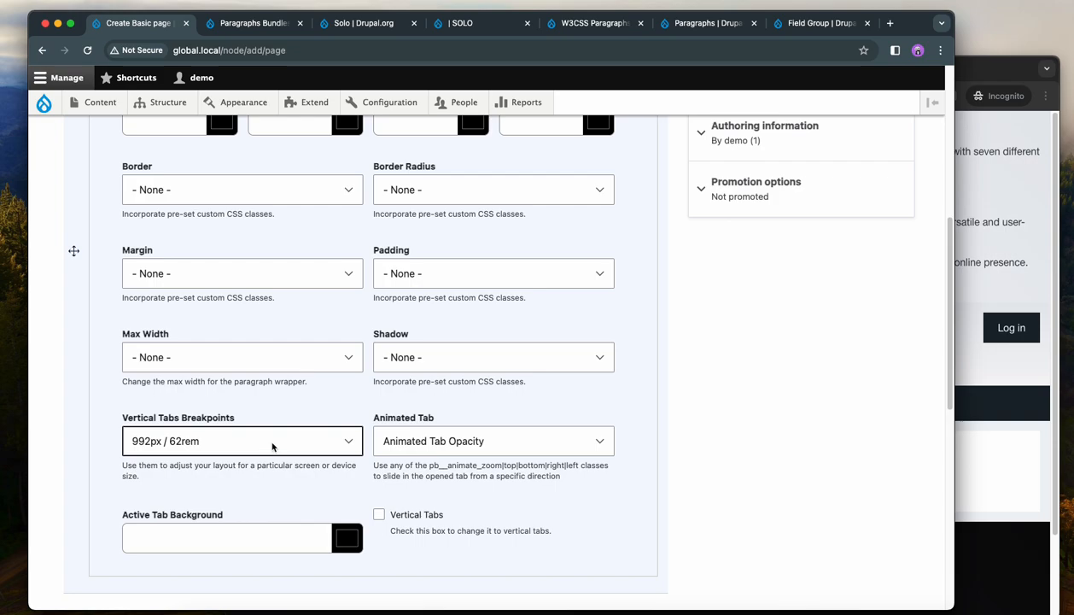
pyautogui.scroll(5, 480, 441)
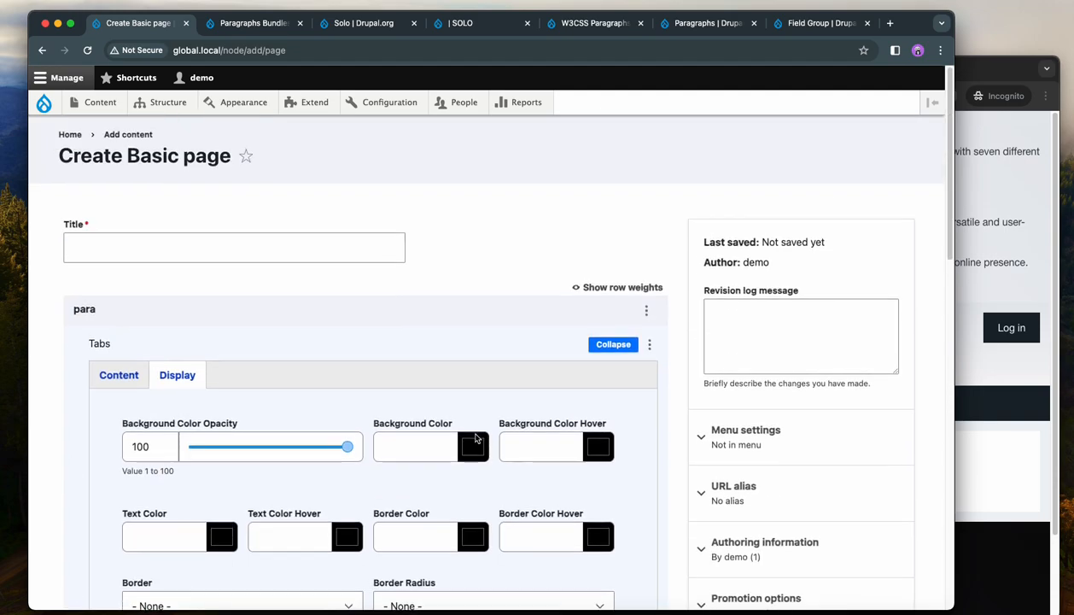
pyautogui.scroll(-5, 477, 438)
pyautogui.scroll(-1, 477, 438)
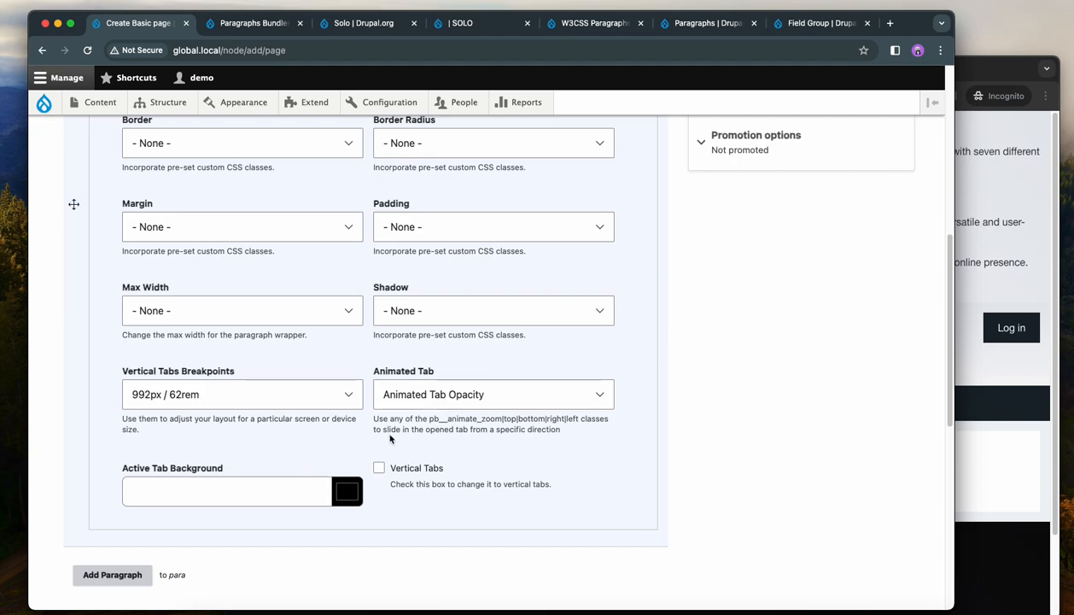
pyautogui.scroll(10, 421, 379)
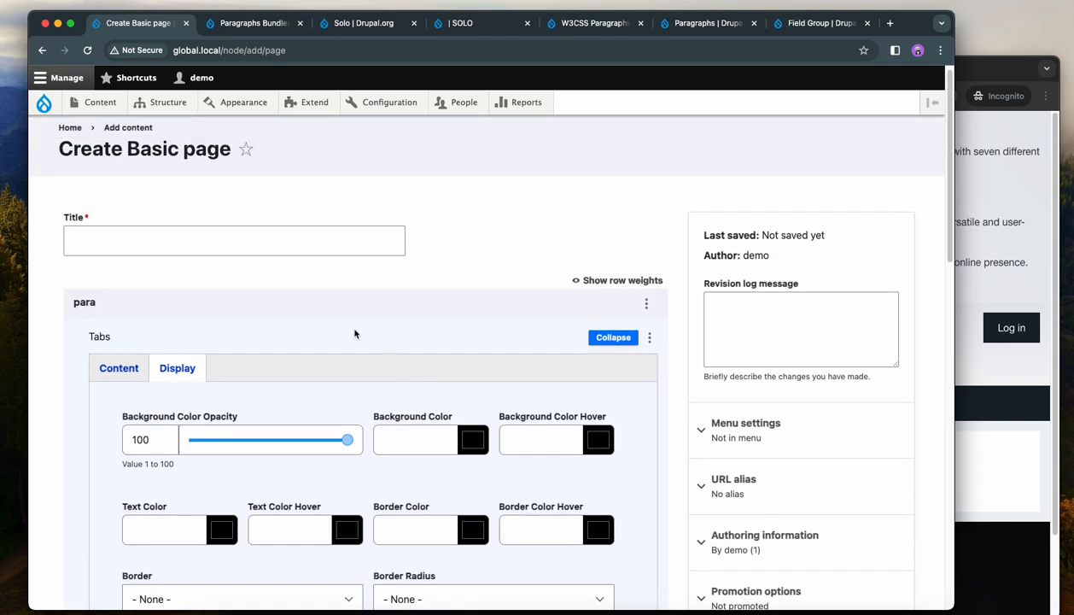
# Name the Tabs paragraph's tab section First Tab and add a Simple paragraph to its body.
pyautogui.click(118, 365)
pyautogui.scroll(-3, 333, 318)
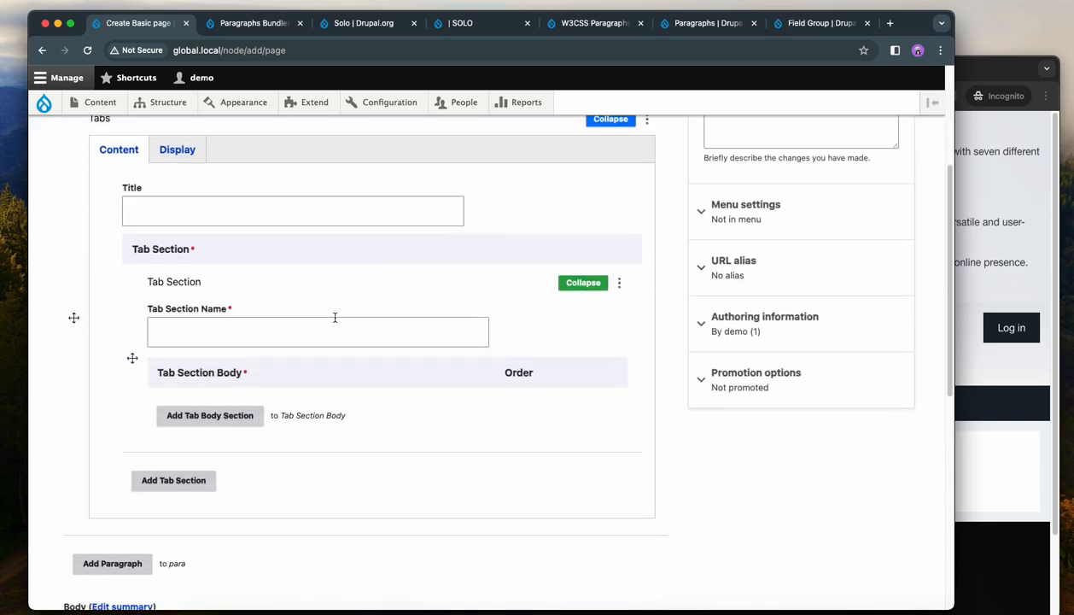
pyautogui.click(212, 338)
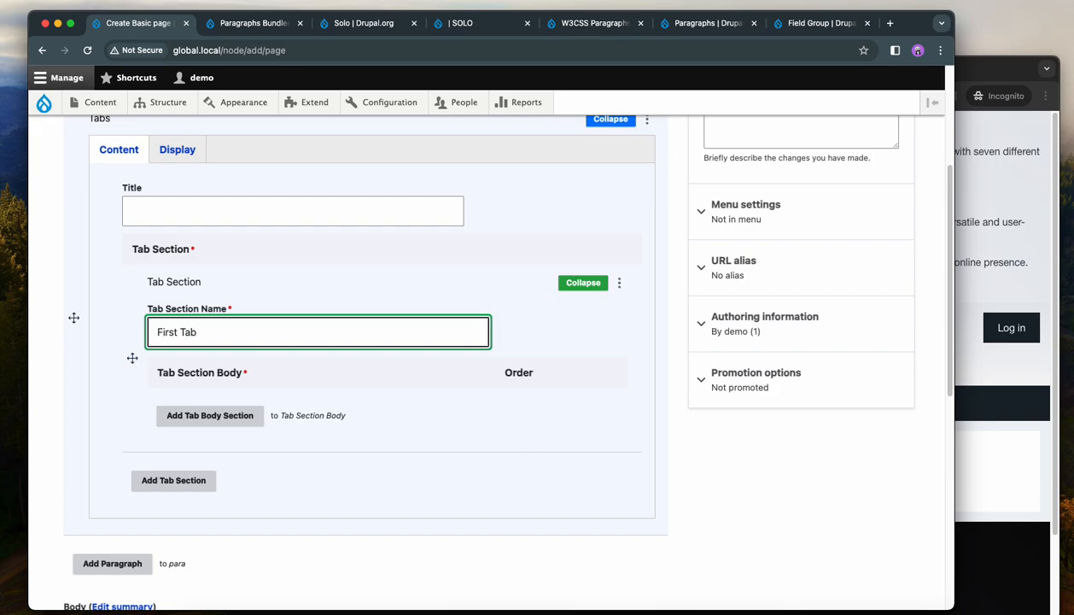
pyautogui.click(181, 414)
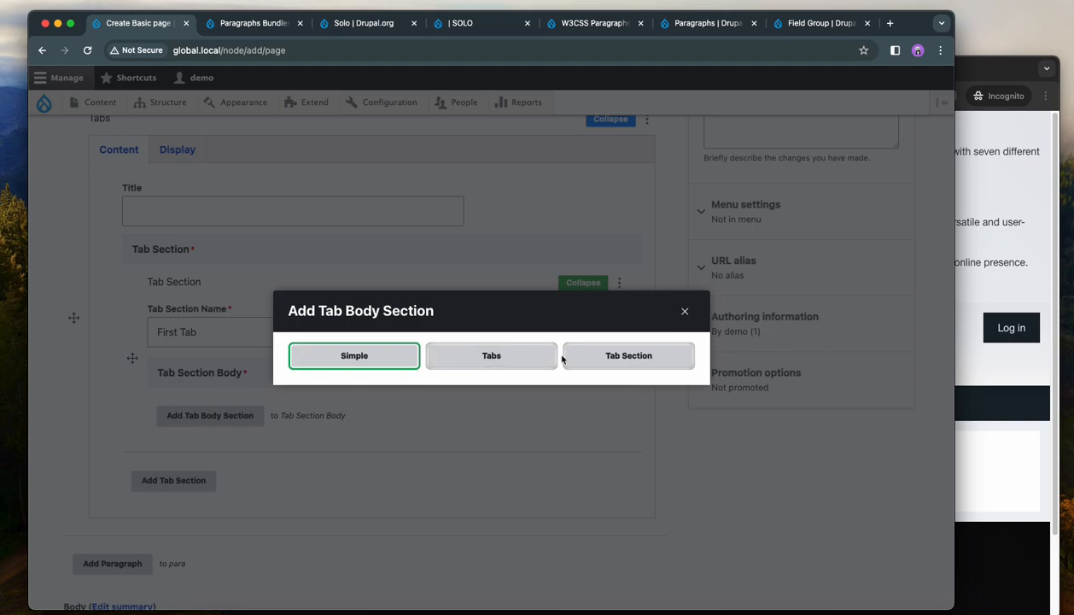
pyautogui.click(360, 367)
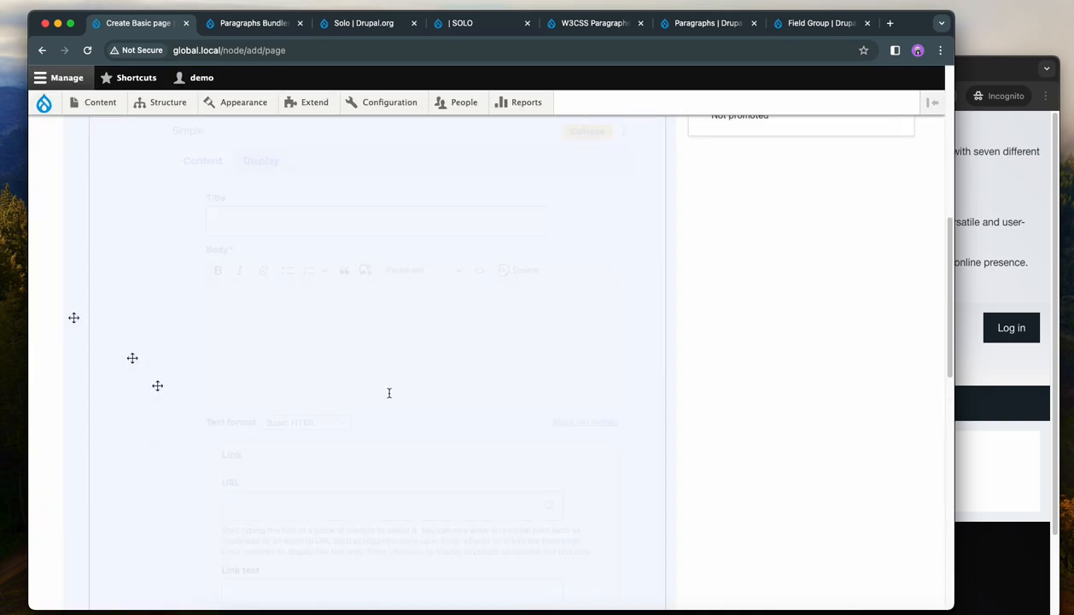
# Fill the Simple paragraph's body with the Solo theme conclusion text starting "In conclusion, Solo is perfect for those who want a high degree of control".
pyautogui.press('super+Tab')
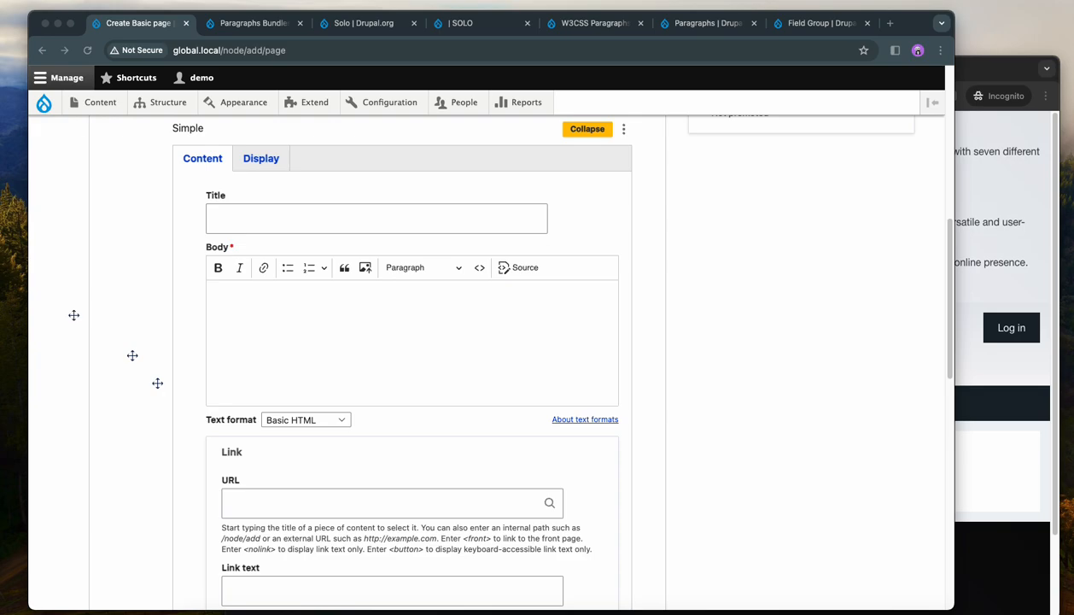
pyautogui.click(250, 332)
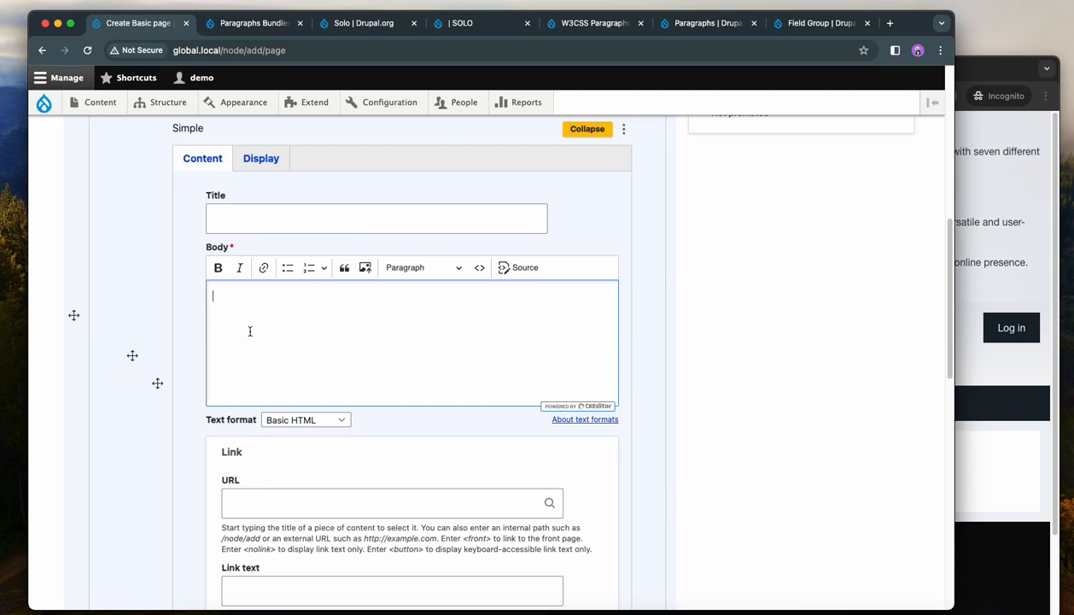
pyautogui.write("Conclusion In conclusion, Solo is perfect for those who want a high degree of control over their website's design, but also value simplicity and ease of use. Solo theme is a versatile and user-friendly solution that can be tailored to suit your specific needs. Whether you are creating a simple blog or a complex corporate website, Solo theme will provide you with the tools you need to create an impressive and effective online presence. With its 24 unique regions and smart design, this theme gives you the flexibility you need without overwhelming you with options.")
# Collapse the Simple paragraph and the First Tab section that contains it.
pyautogui.scroll(5, 721, 355)
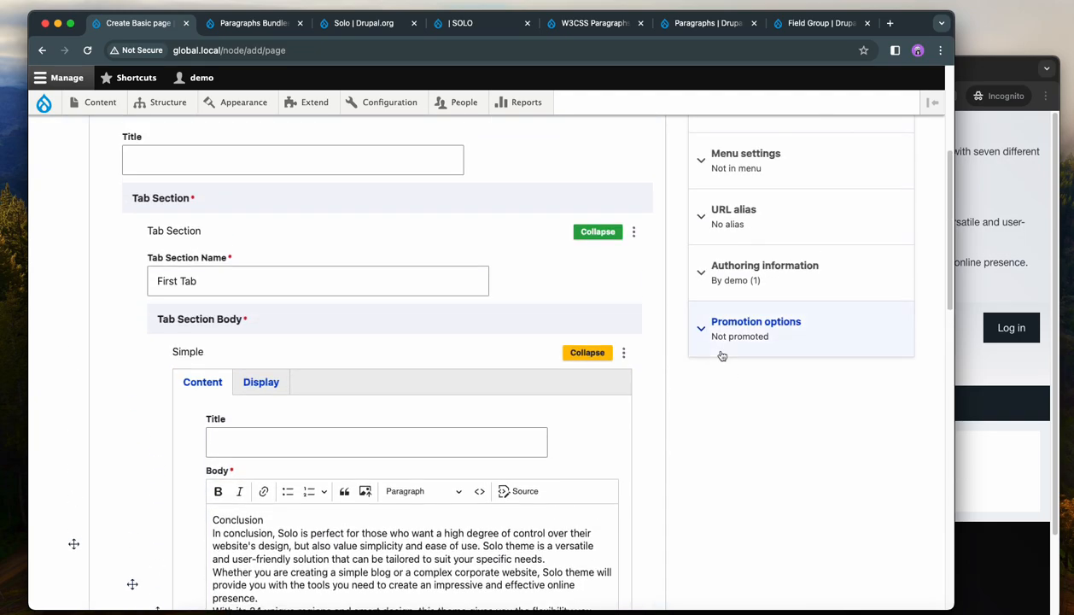
pyautogui.scroll(3, 722, 355)
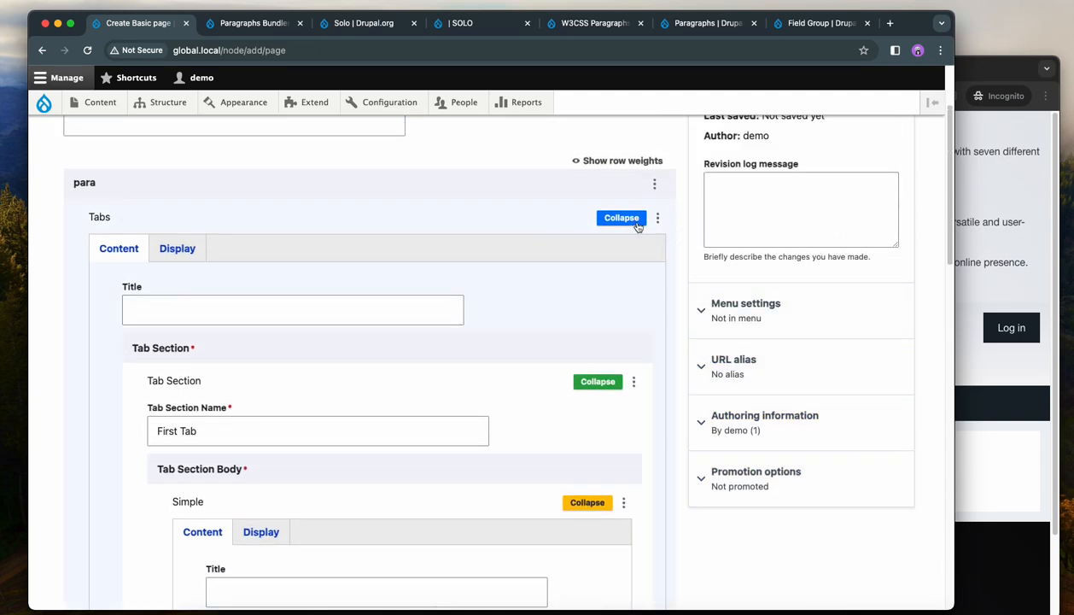
pyautogui.scroll(-1, 585, 509)
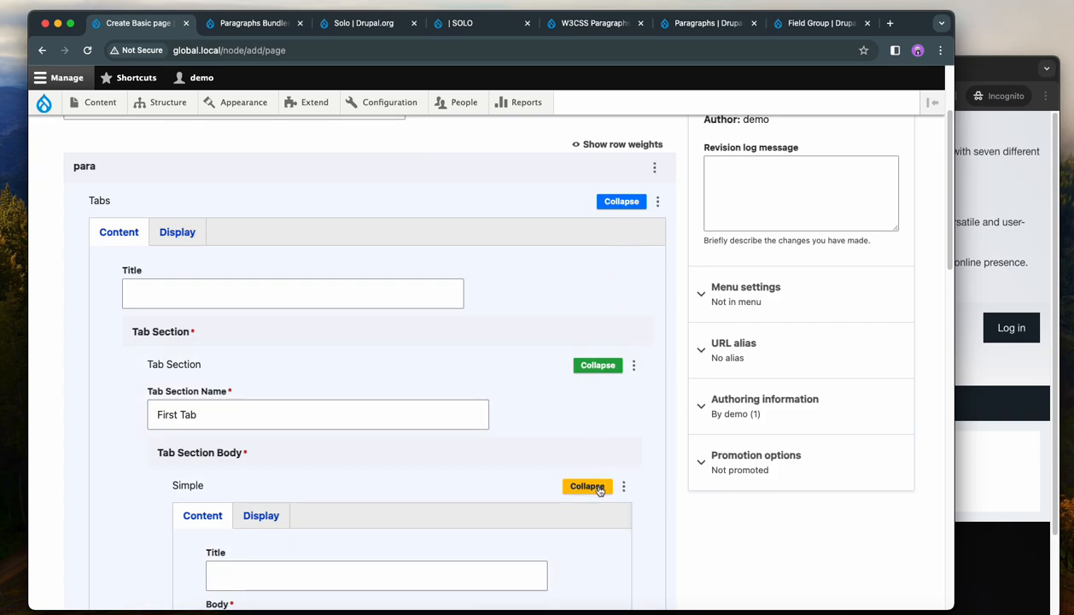
pyautogui.scroll(-5, 599, 495)
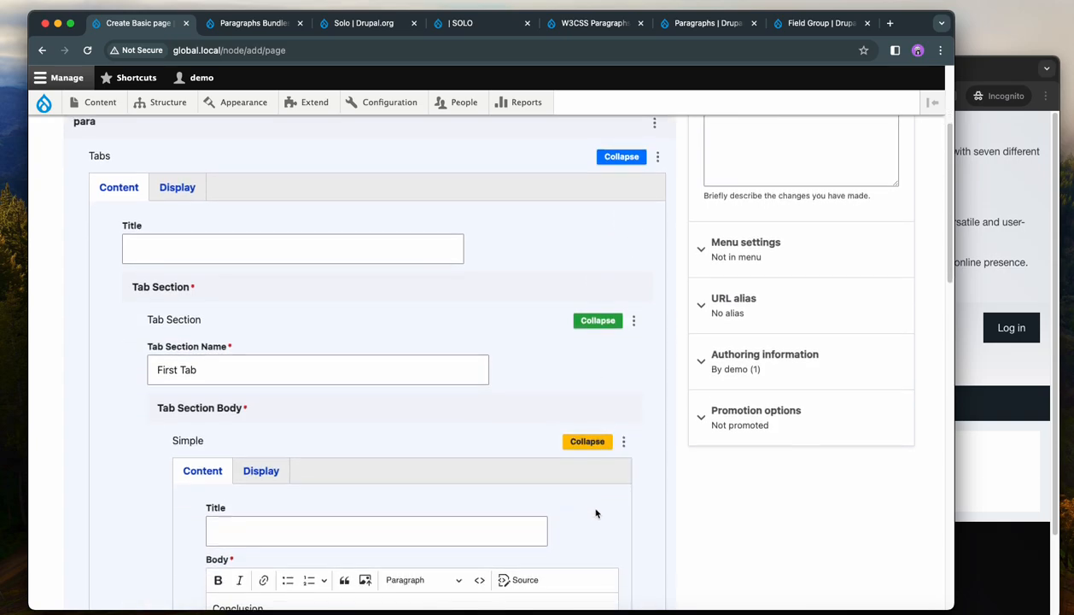
pyautogui.scroll(-1, 607, 511)
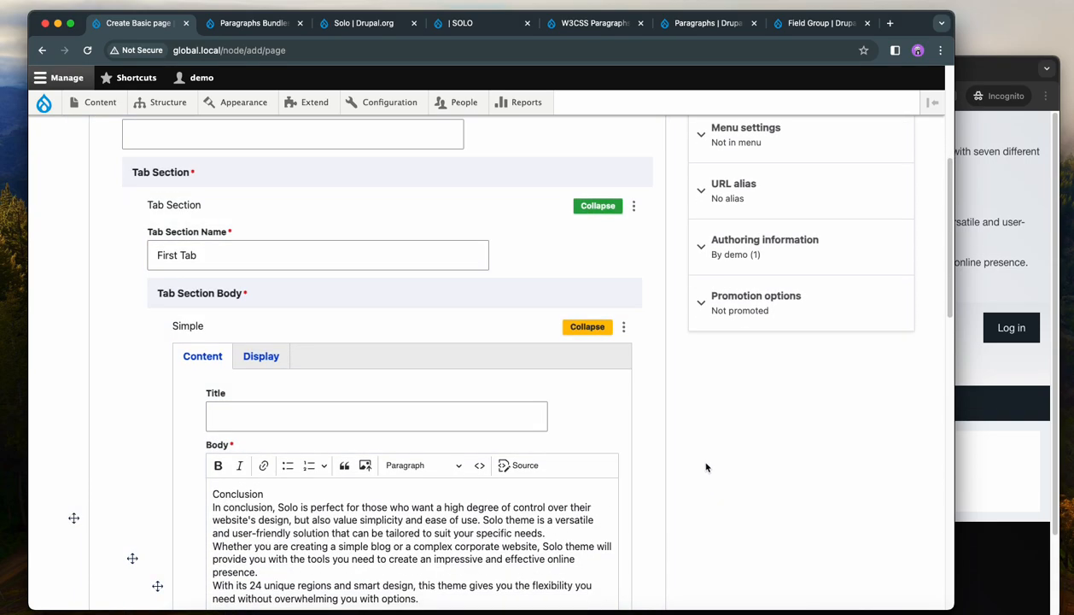
pyautogui.scroll(-1, 707, 466)
pyautogui.scroll(3, 707, 467)
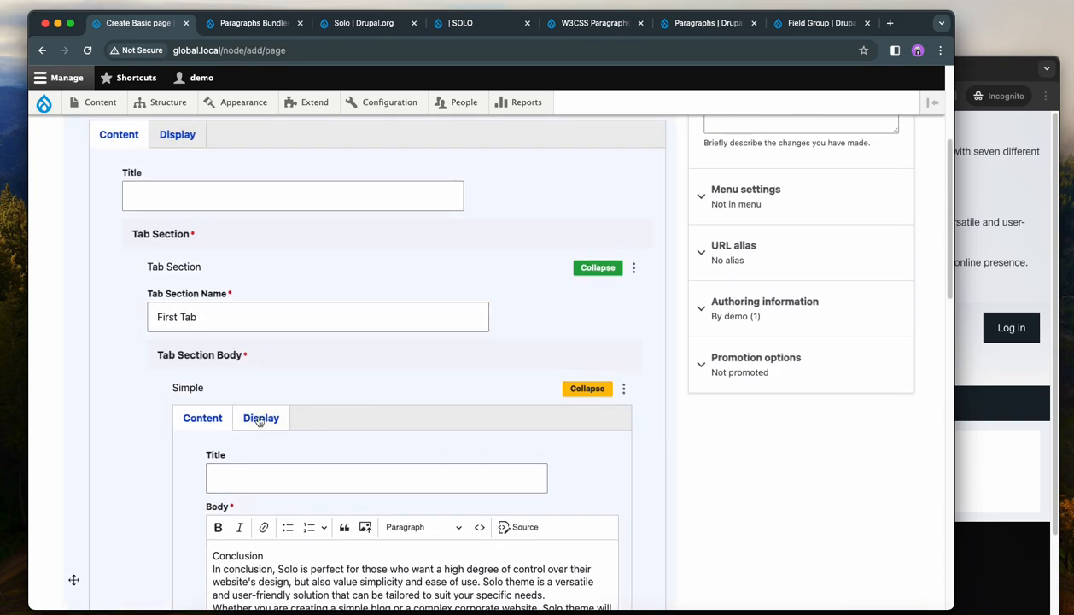
pyautogui.click(585, 390)
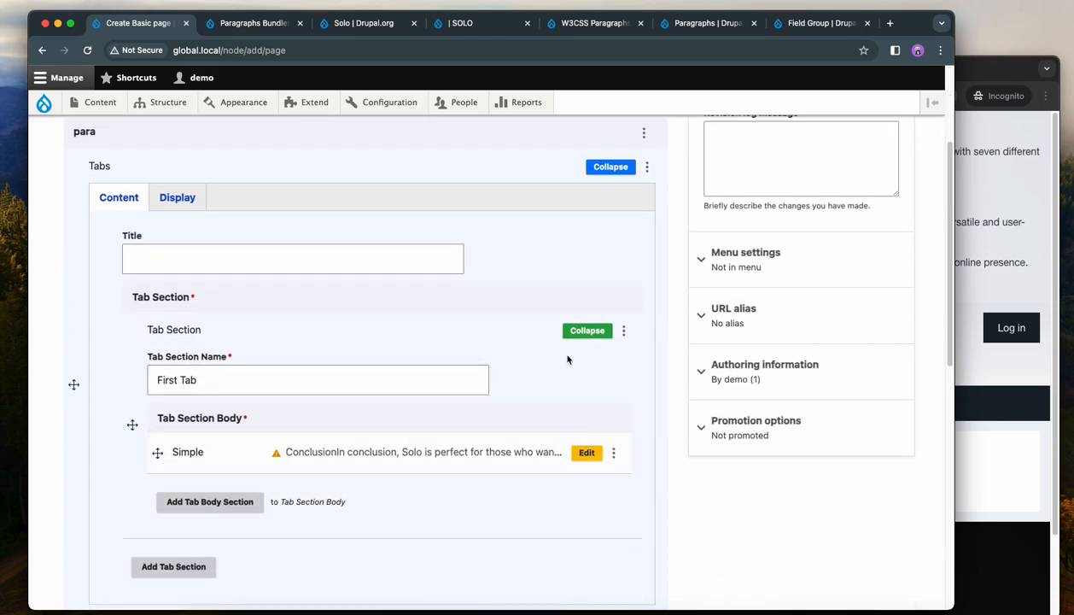
pyautogui.click(587, 333)
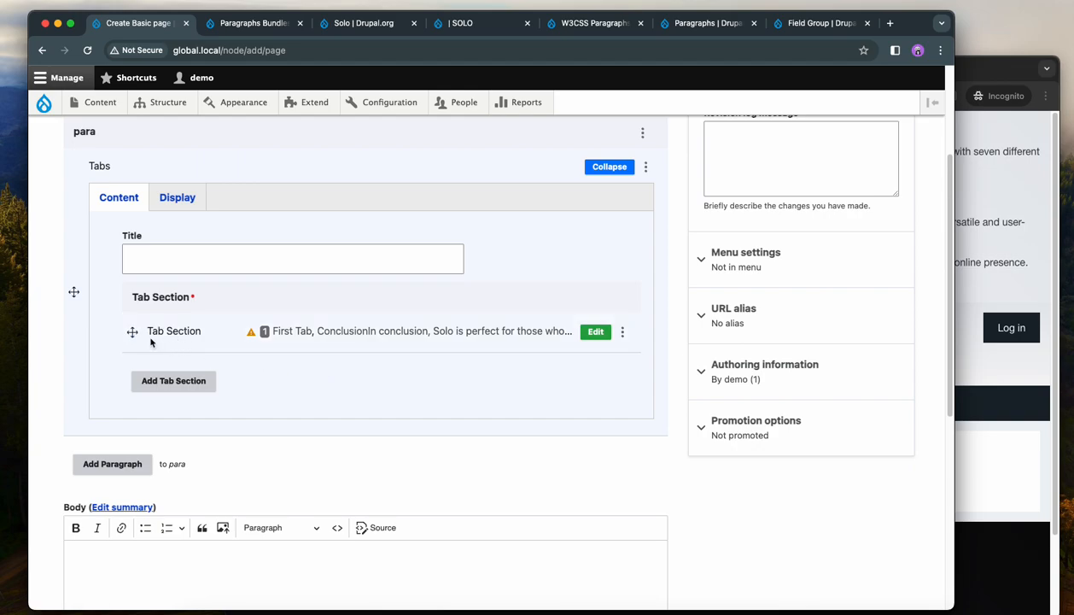
# Title the page "This module provides a powerful and flexible" and save it.
pyautogui.scroll(-5, 321, 337)
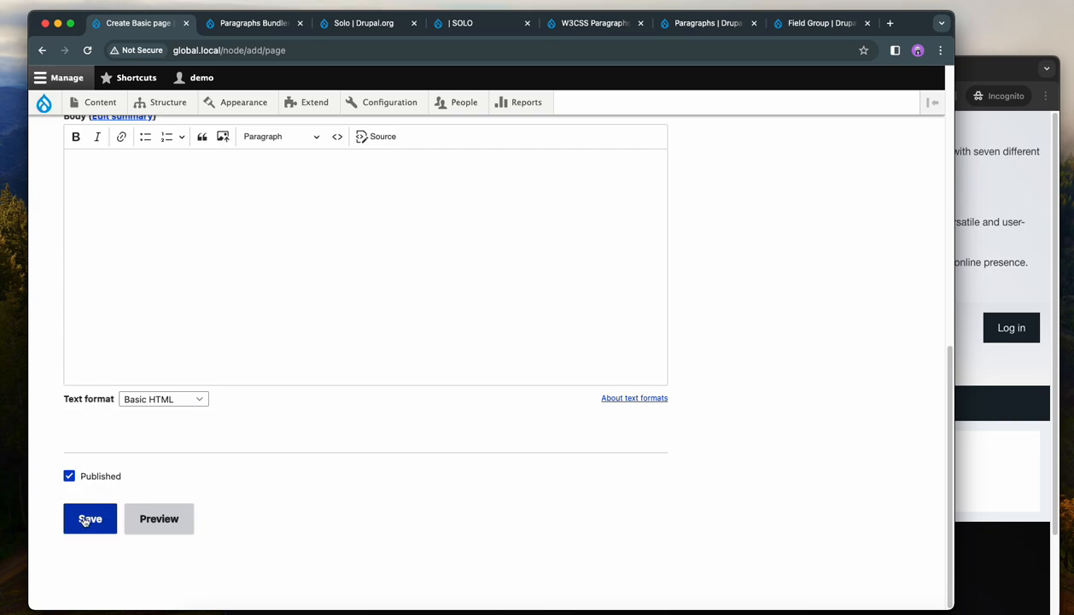
pyautogui.click(89, 521)
pyautogui.scroll(2, 177, 149)
pyautogui.click(142, 249)
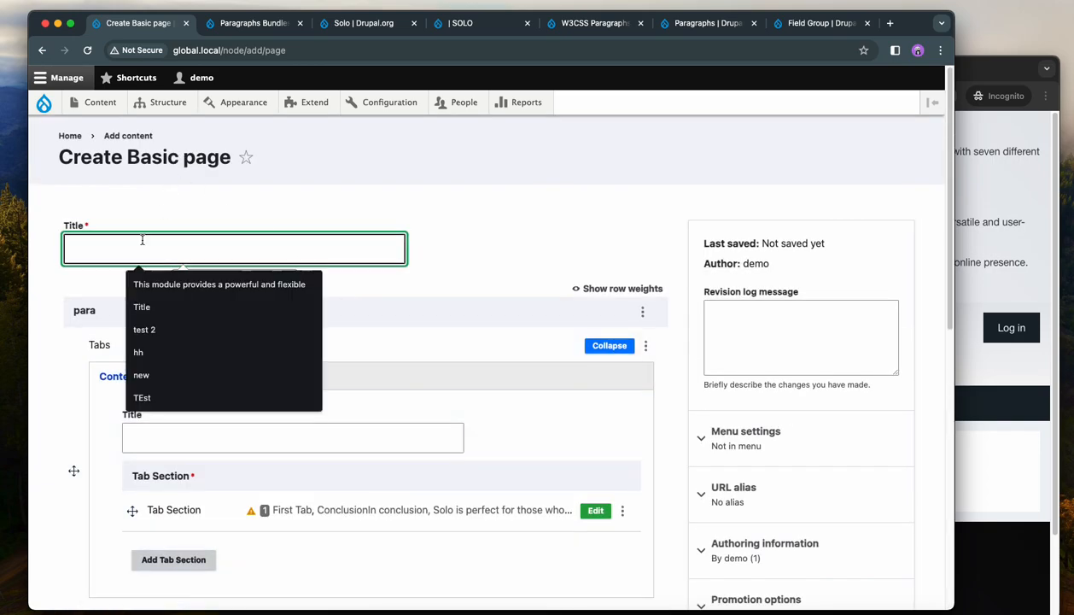
pyautogui.click(145, 284)
pyautogui.scroll(-10, 145, 341)
pyautogui.click(79, 509)
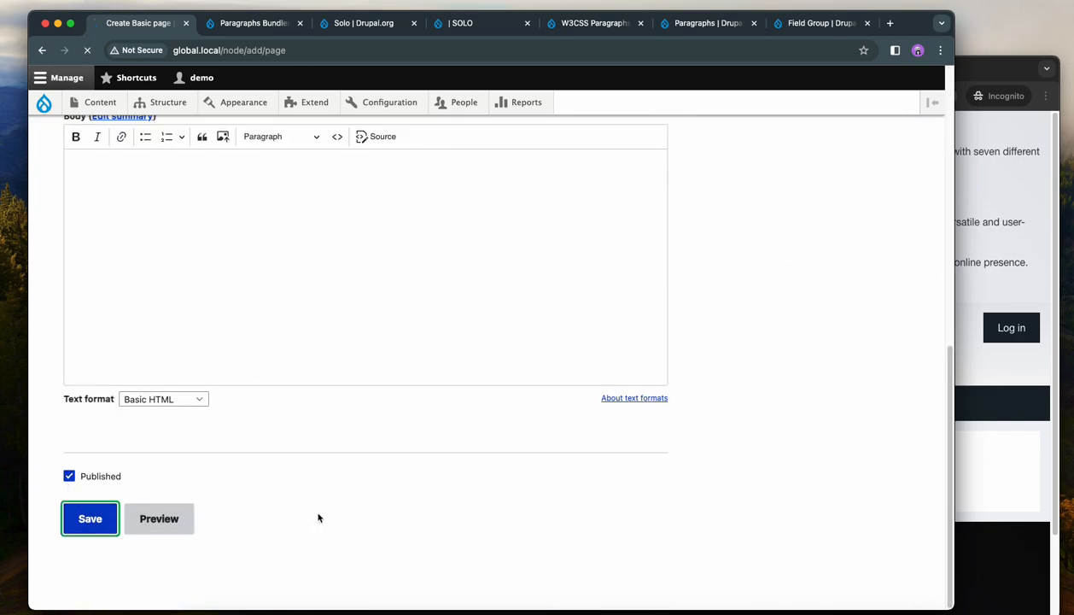
# Review the First Tab and its body text on the saved page.
pyautogui.scroll(-5, 717, 461)
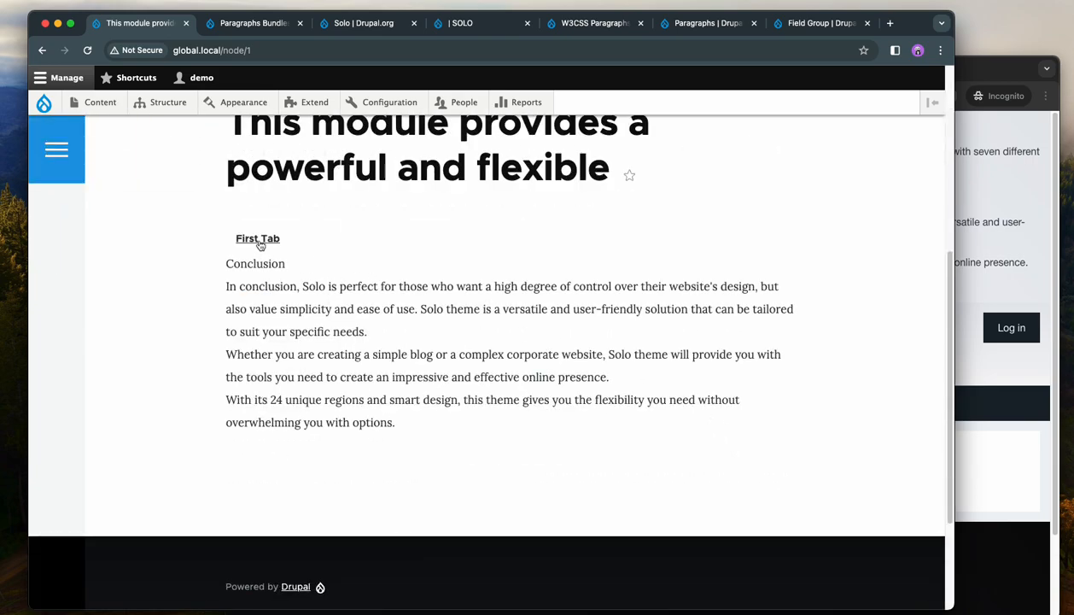
pyautogui.moveTo(444, 441); pyautogui.dragTo(220, 270)
pyautogui.click(287, 305)
pyautogui.scroll(3, 371, 379)
pyautogui.scroll(3, 372, 379)
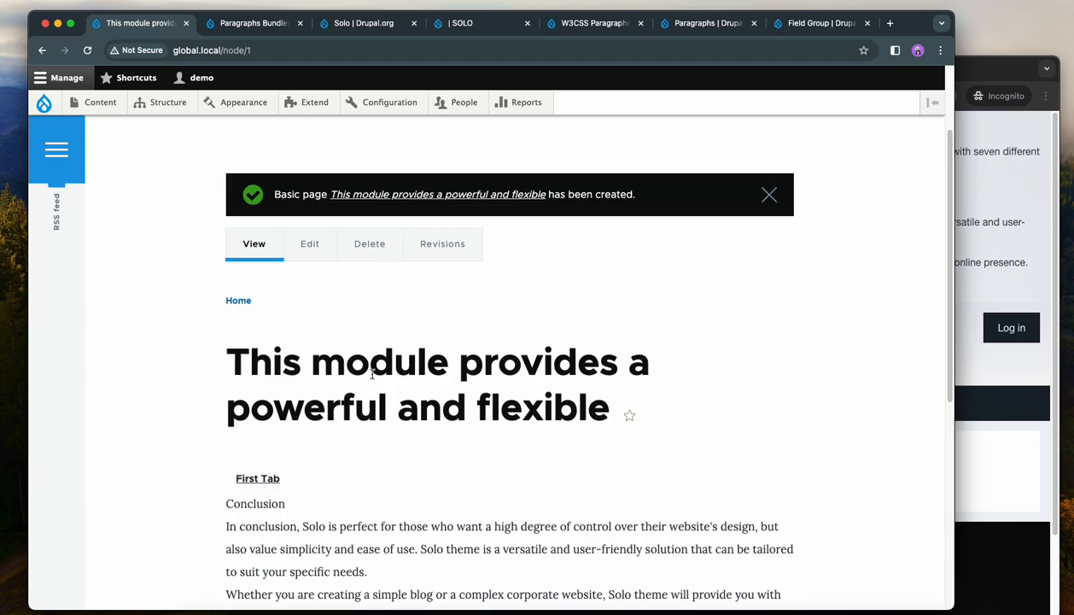
# Reopen the page for editing and expand its Tabs paragraph.
pyautogui.click(308, 249)
pyautogui.scroll(-2, 478, 286)
pyautogui.click(613, 283)
pyautogui.scroll(-1, 444, 393)
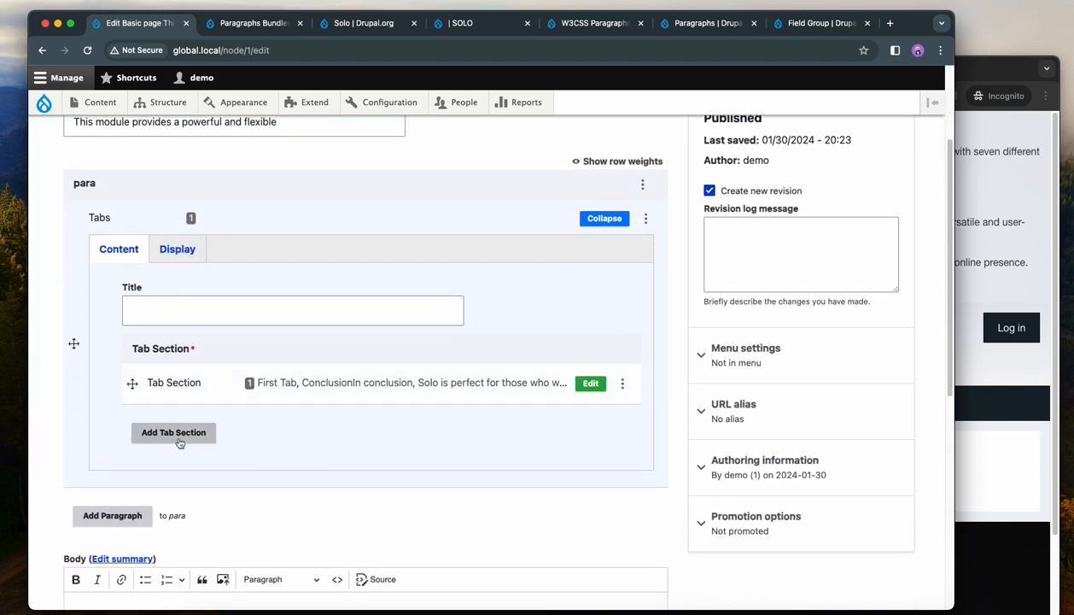
# Duplicate the First Tab section four times within the Tabs paragraph.
pyautogui.click(623, 384)
pyautogui.click(589, 439)
pyautogui.click(624, 428)
pyautogui.click(609, 487)
pyautogui.click(624, 427)
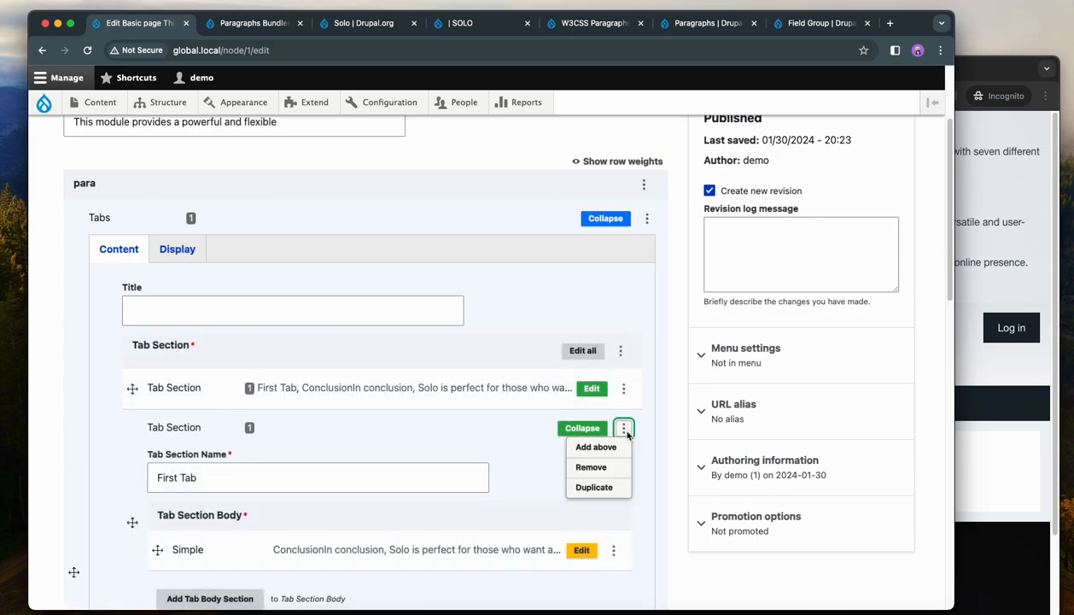
pyautogui.click(618, 488)
pyautogui.click(623, 429)
pyautogui.click(610, 488)
# Rename the first two duplicated tab sections Second Tab and Third Tab.
pyautogui.scroll(-3, 385, 444)
pyautogui.scroll(2, 385, 444)
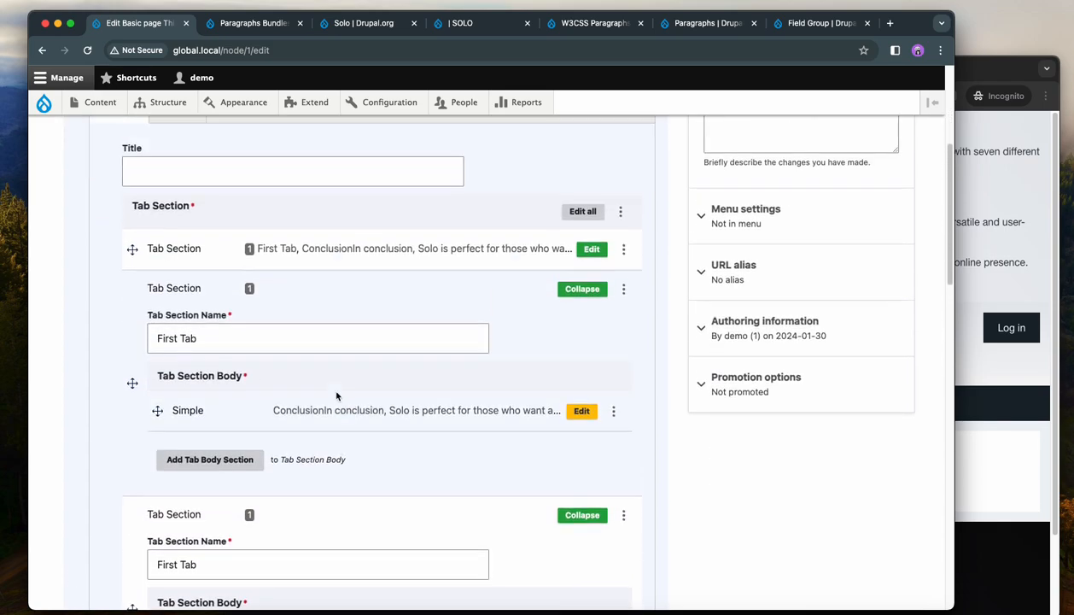
pyautogui.doubleClick(175, 368)
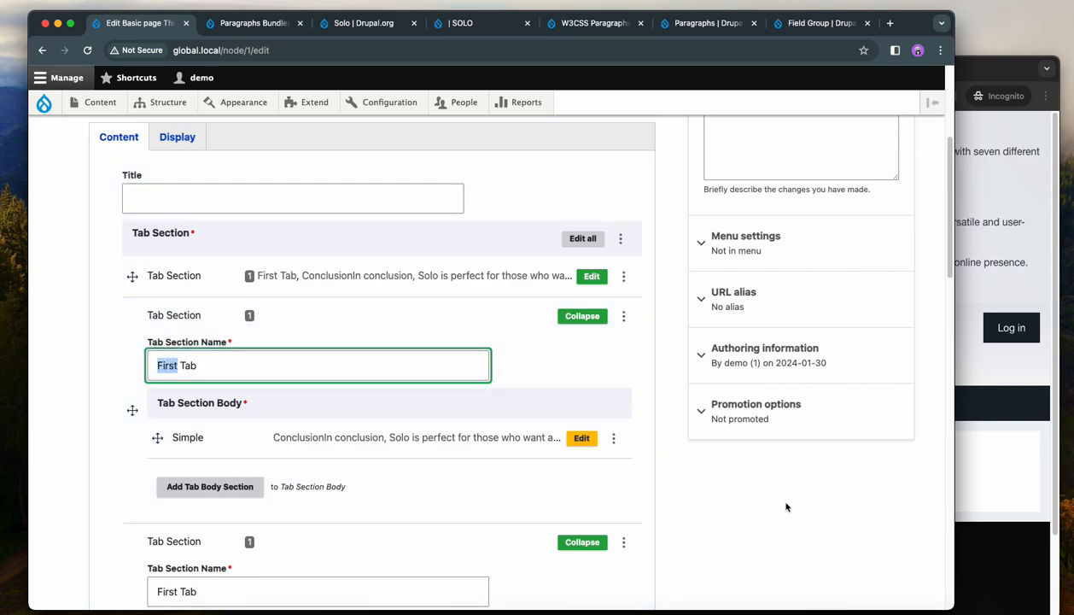
pyautogui.write('Second')
pyautogui.scroll(-5, 489, 448)
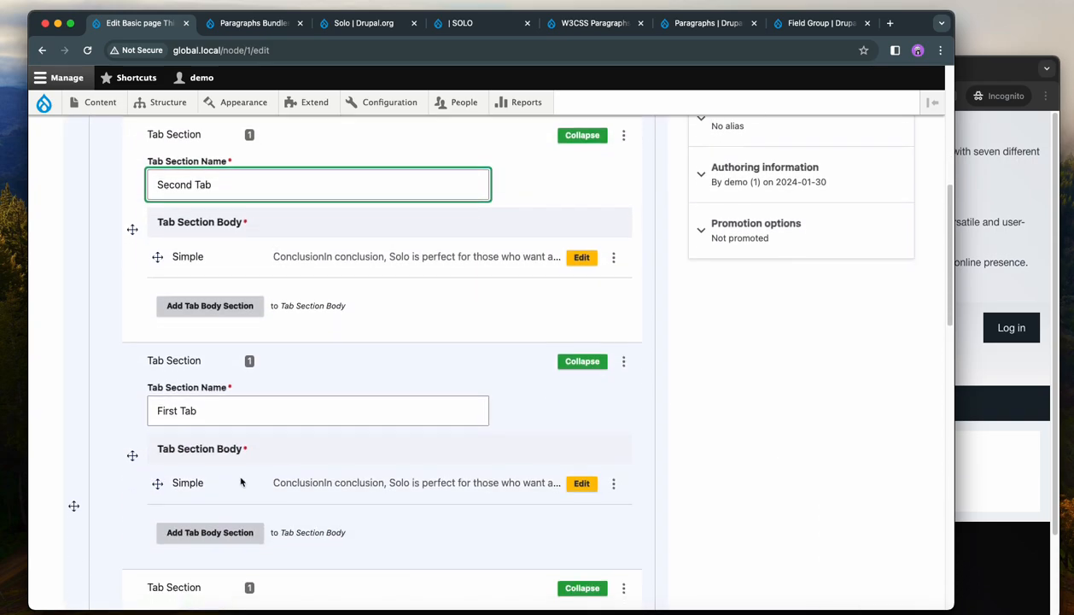
pyautogui.doubleClick(178, 408)
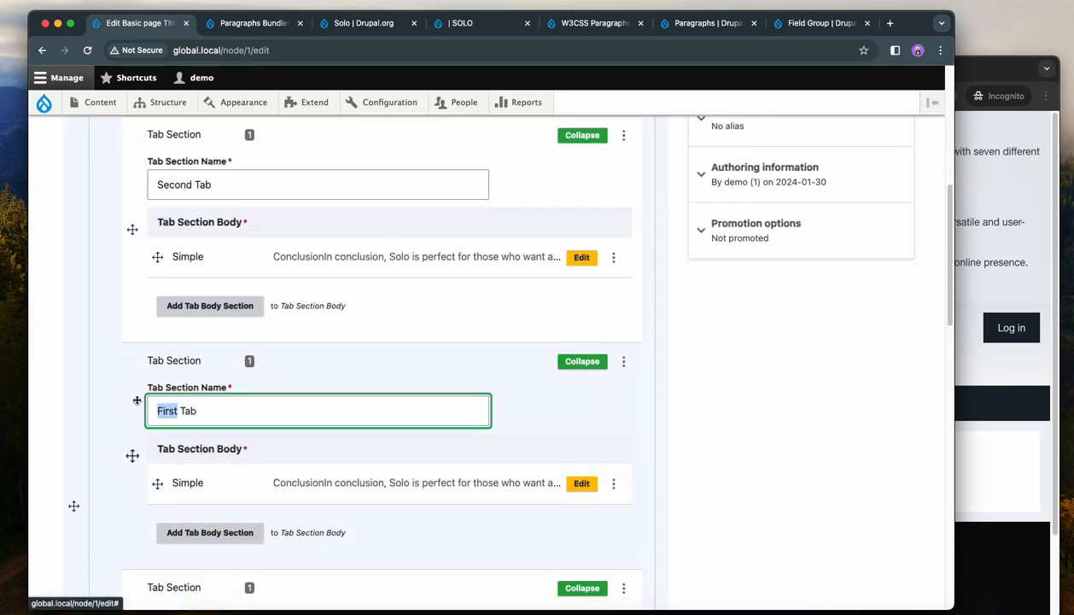
pyautogui.write('Third')
# Rename the last two duplicated tab sections Fourth Tab and Fifth Tab.
pyautogui.scroll(-4, 290, 400)
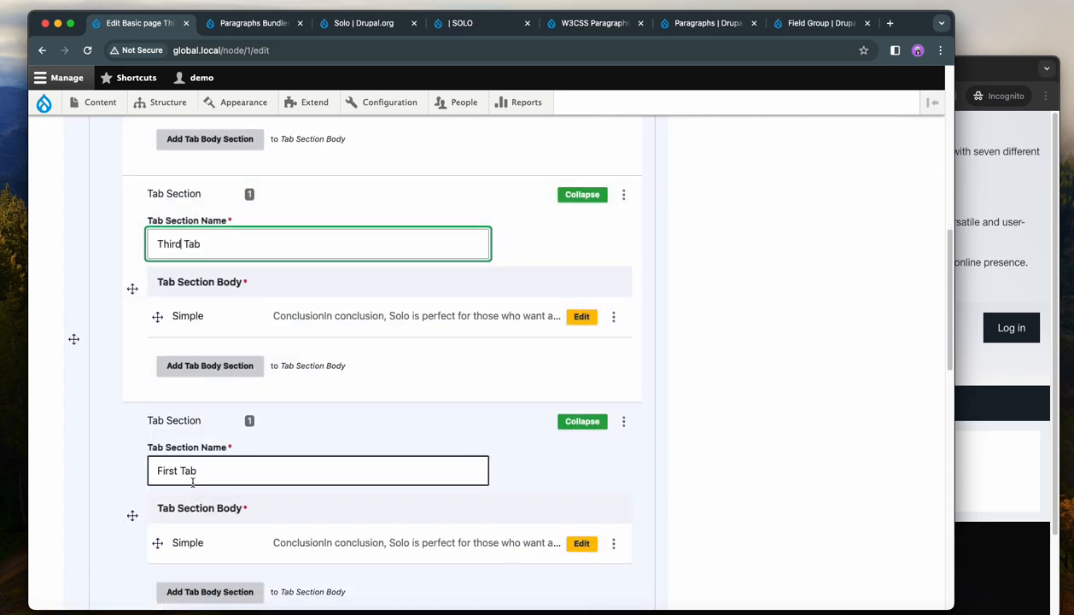
pyautogui.doubleClick(168, 470)
pyautogui.write('Fourth')
pyautogui.scroll(-2, 199, 446)
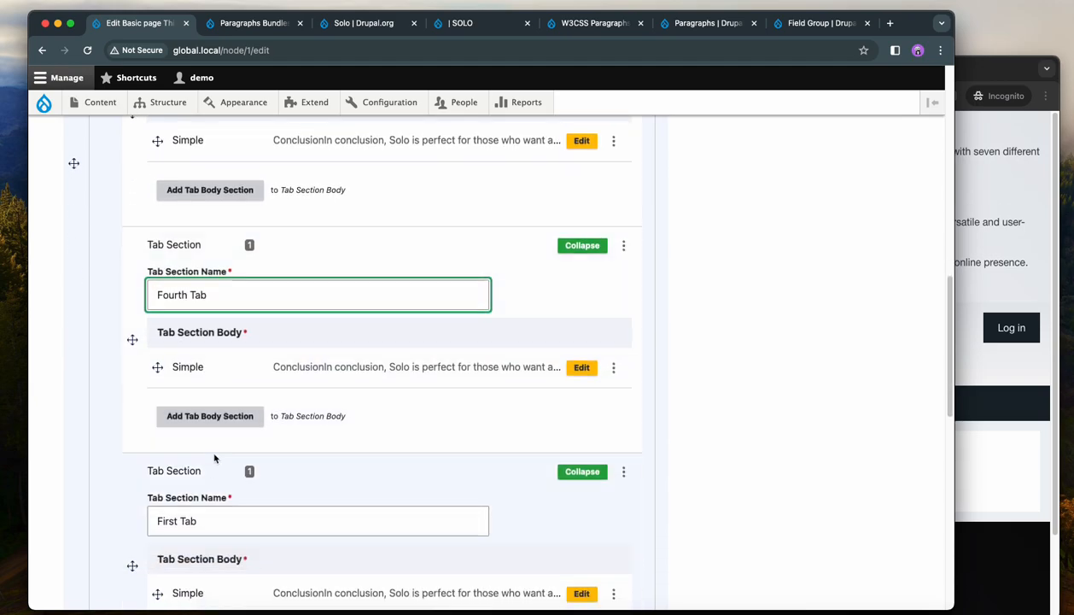
pyautogui.doubleClick(175, 521)
pyautogui.write('Fic')
pyautogui.write('th')
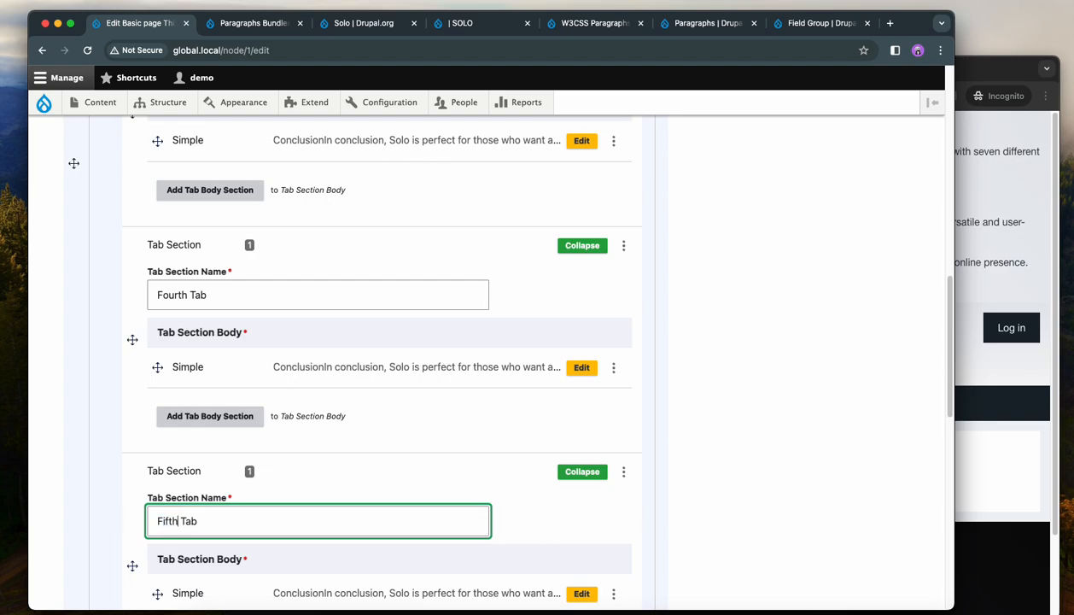
# Save the page with its renamed tab sections.
pyautogui.scroll(-3, 321, 437)
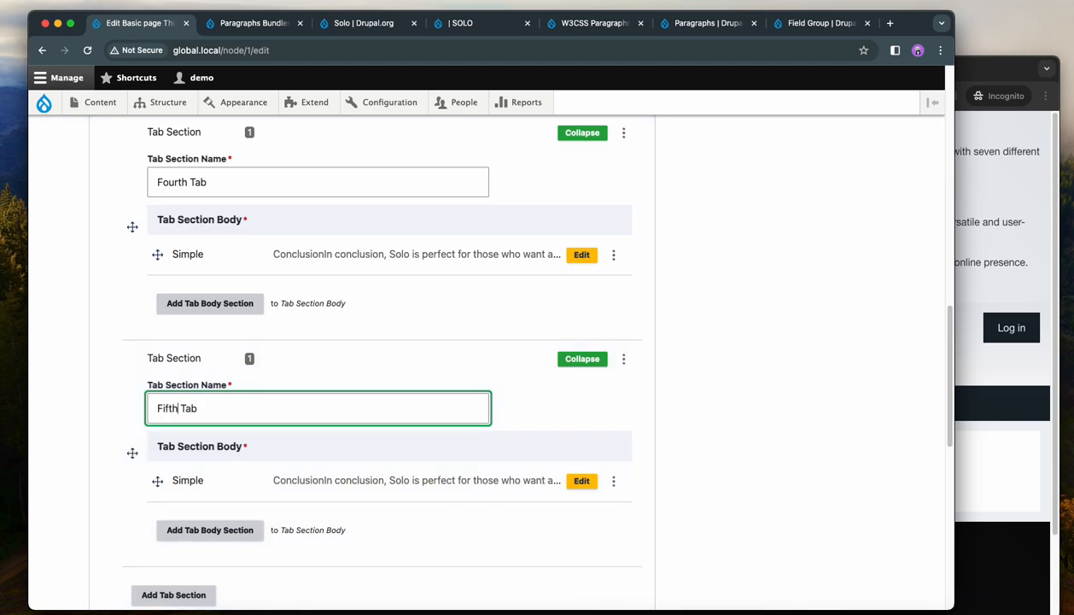
pyautogui.scroll(-6, 536, 313)
pyautogui.scroll(-1, 309, 398)
pyautogui.scroll(-5, 309, 398)
pyautogui.click(89, 517)
# Test the saved page's tabs by opening Second Tab through Fifth Tab and going back one by one to First Tab.
pyautogui.scroll(-4, 133, 422)
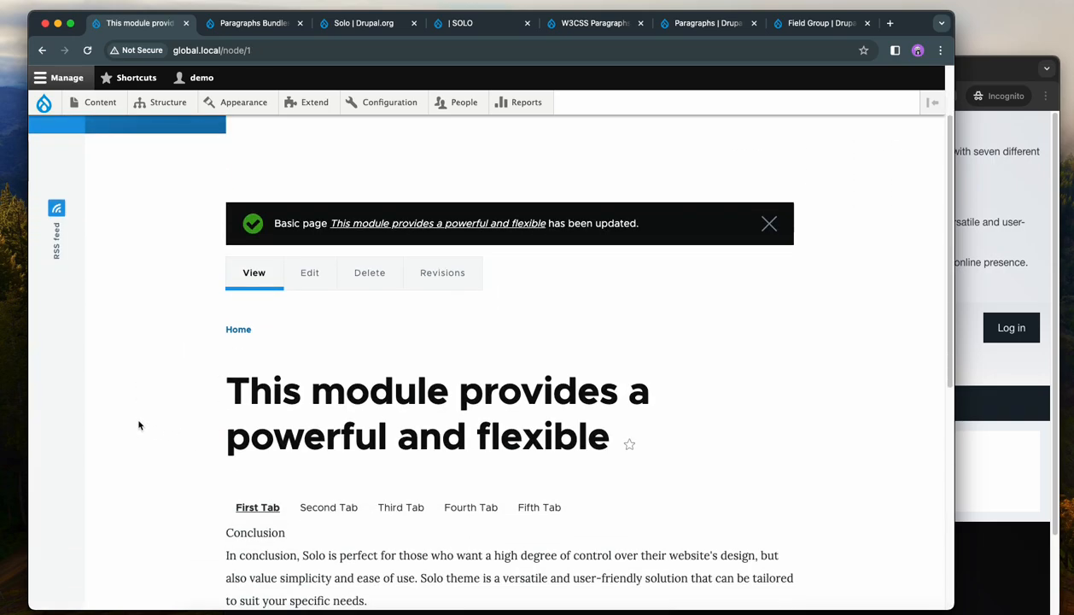
pyautogui.click(309, 429)
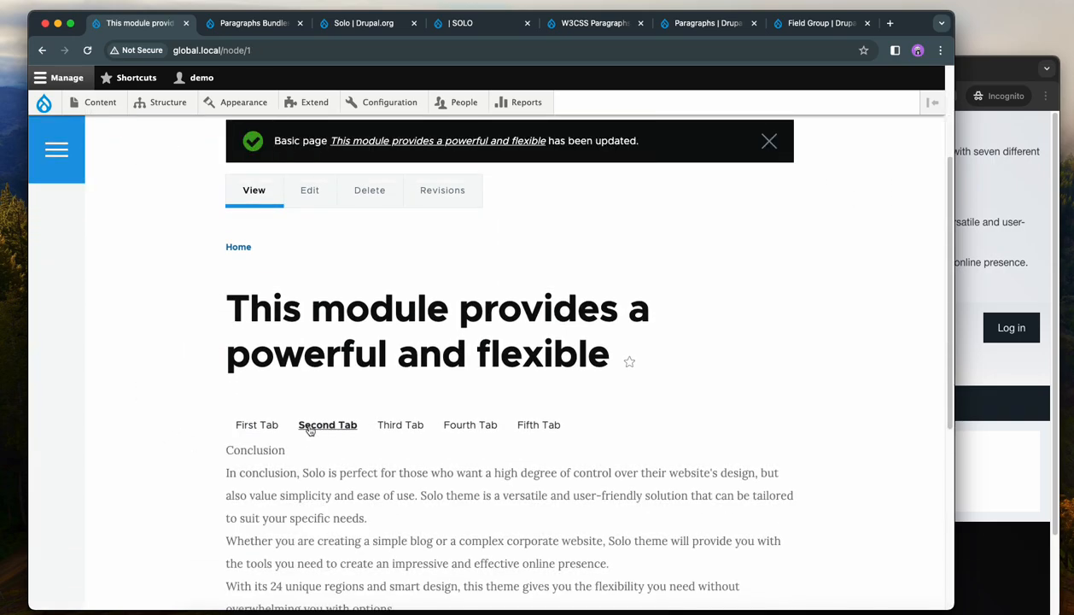
pyautogui.click(384, 429)
pyautogui.click(475, 429)
pyautogui.click(536, 427)
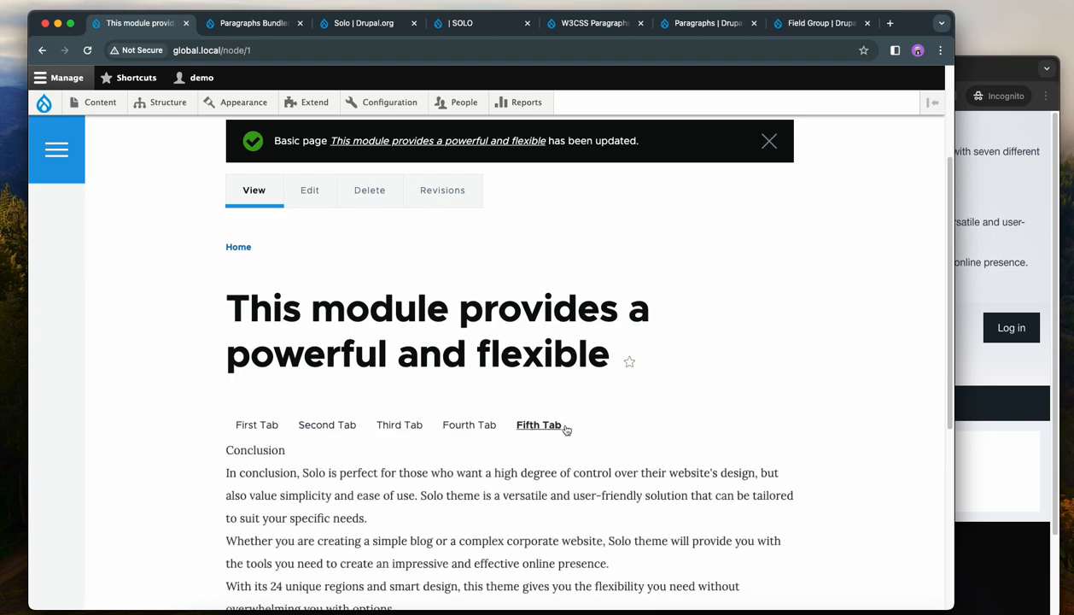
pyautogui.click(453, 430)
pyautogui.click(398, 430)
pyautogui.click(325, 429)
pyautogui.click(256, 427)
pyautogui.scroll(3, 186, 430)
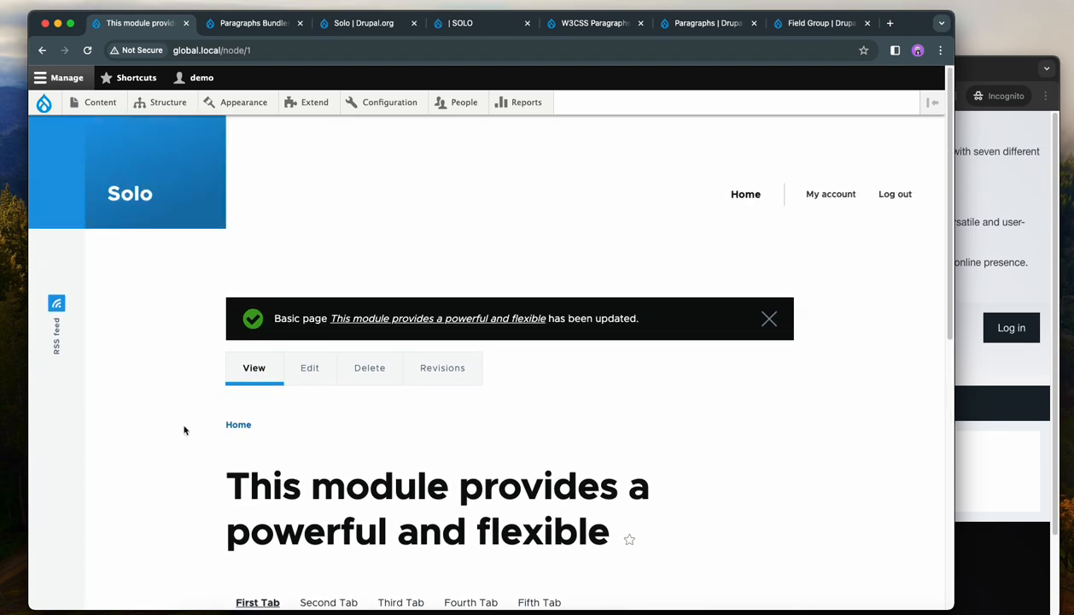
# Open the page for editing and expand its Tabs paragraph.
pyautogui.click(308, 374)
pyautogui.scroll(-3, 316, 374)
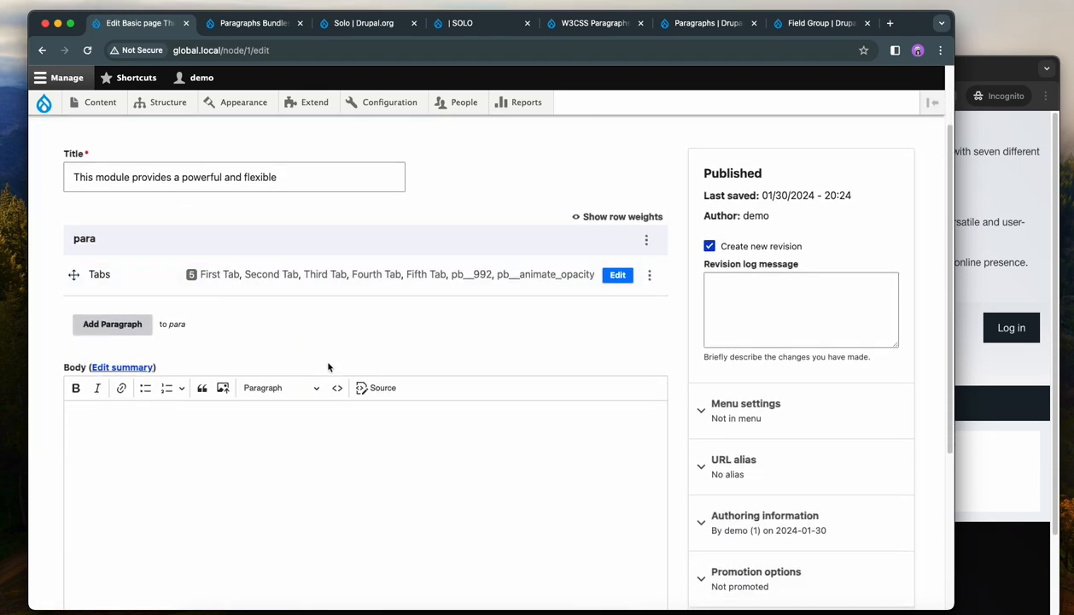
pyautogui.click(618, 274)
pyautogui.scroll(-2, 486, 329)
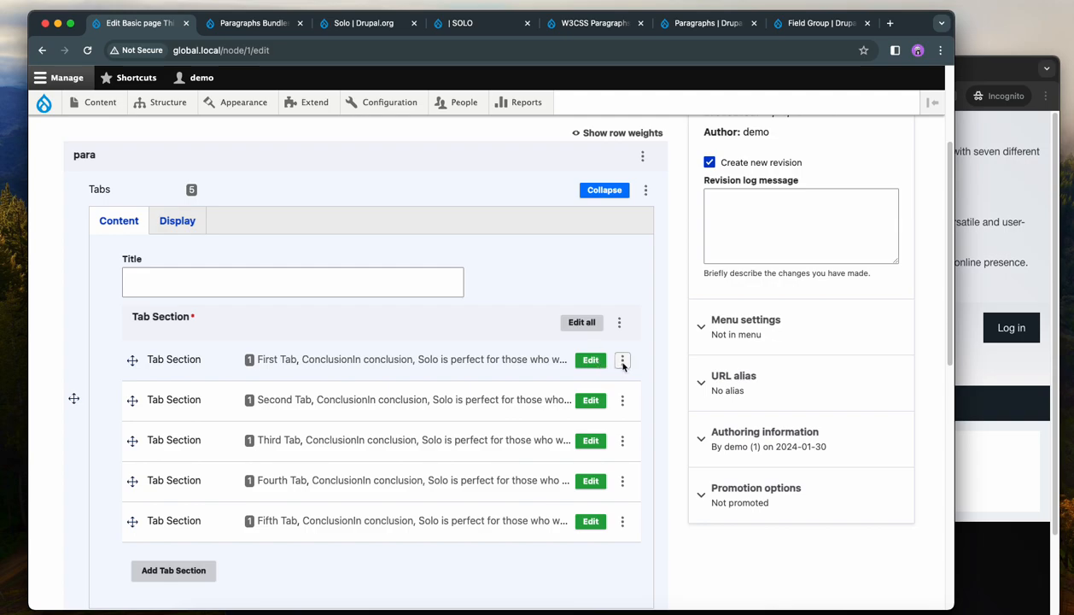
# Examine the First Tab section and the fields of its Simple body paragraph, then collapse both.
pyautogui.click(590, 363)
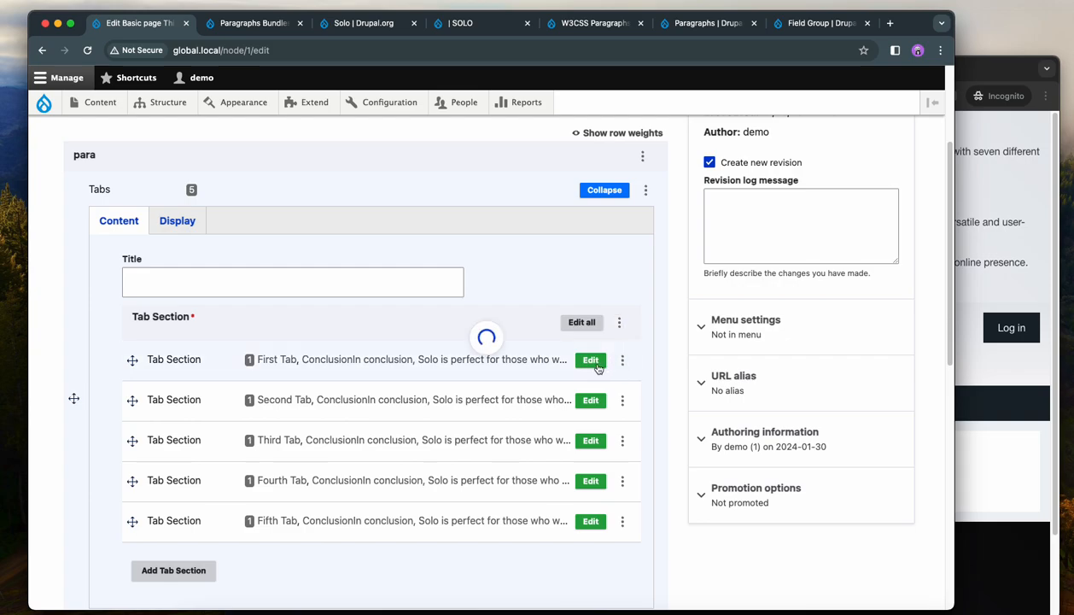
pyautogui.scroll(-1, 591, 410)
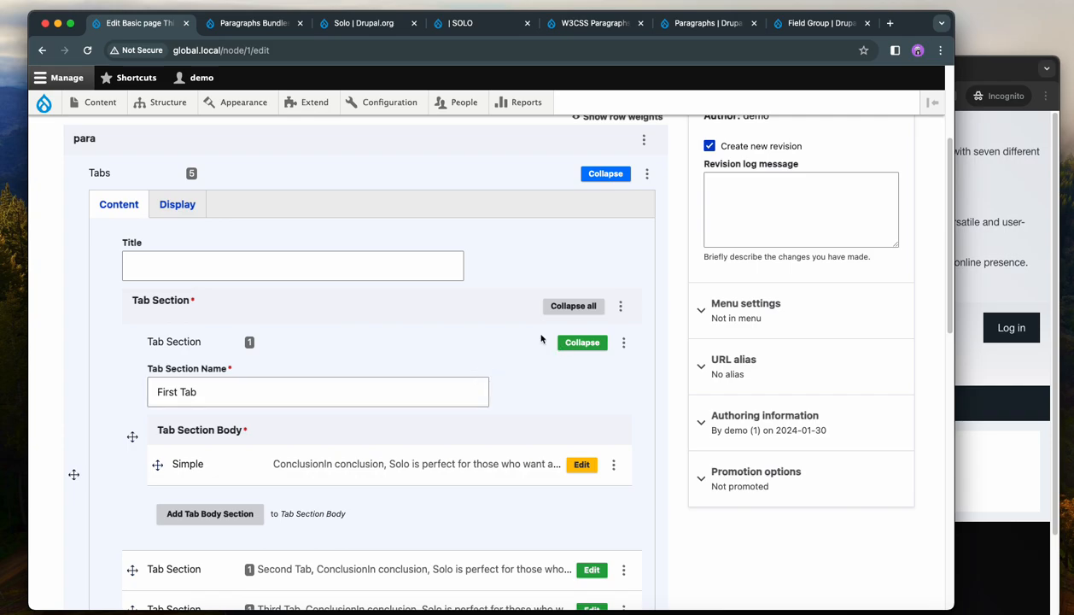
pyautogui.scroll(-10, 417, 318)
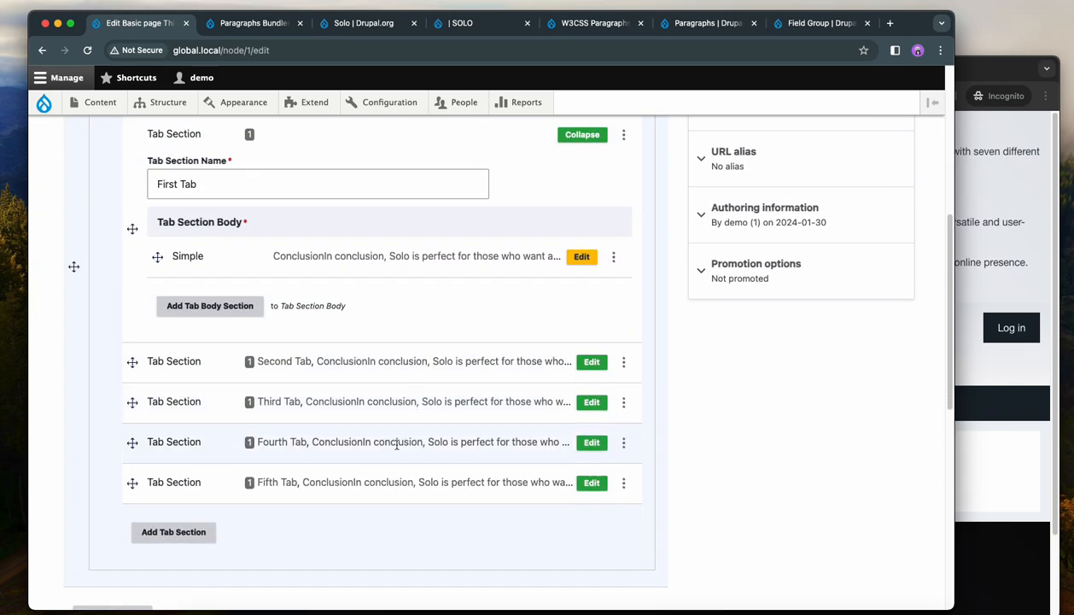
pyautogui.click(579, 259)
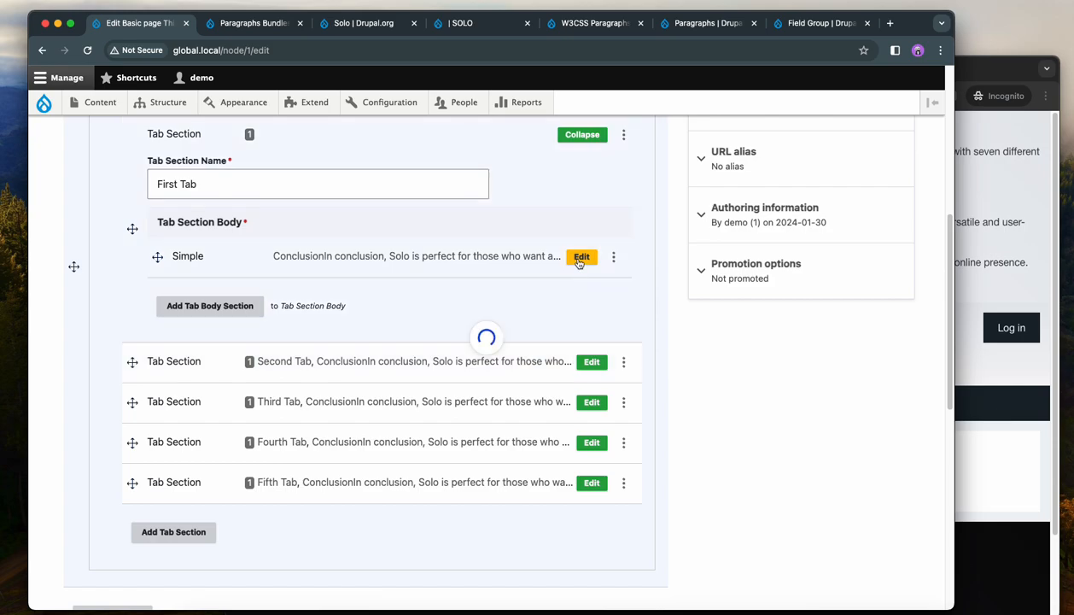
pyautogui.scroll(5, 365, 290)
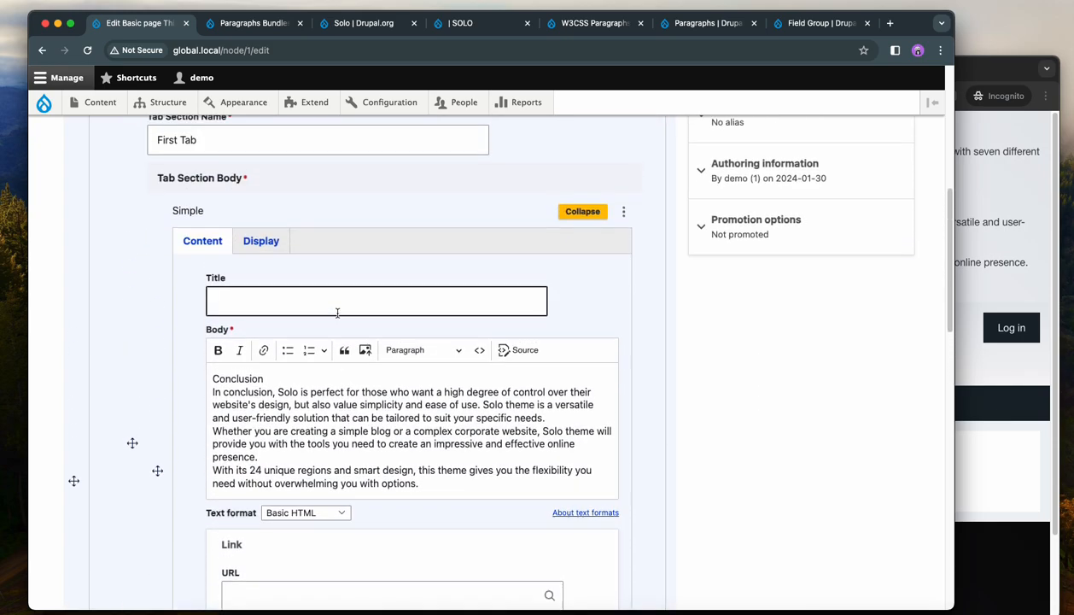
pyautogui.click(582, 212)
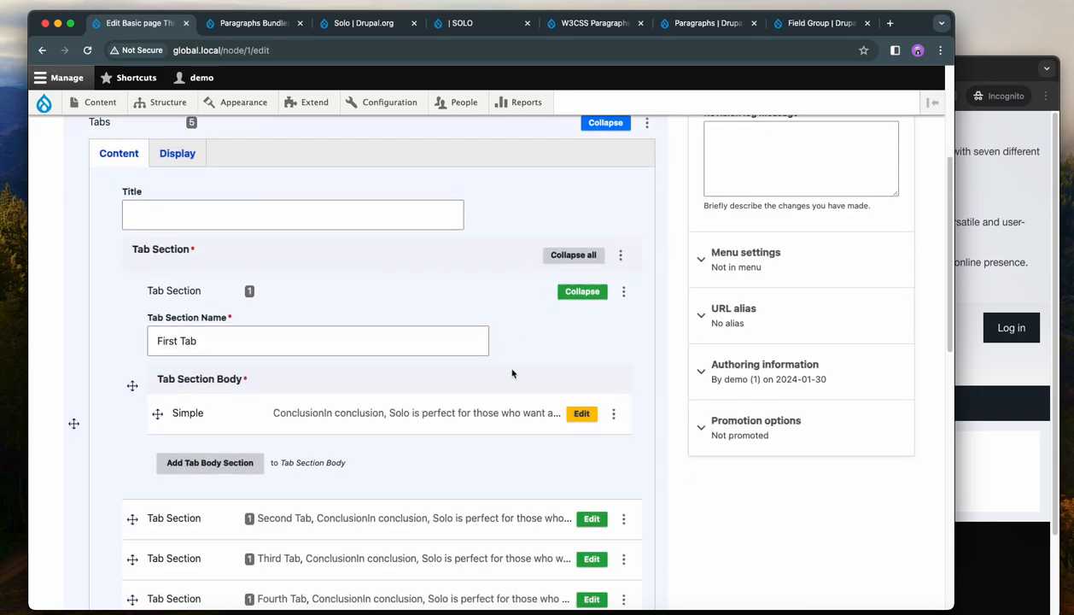
pyautogui.scroll(4, 511, 370)
pyautogui.scroll(-2, 478, 393)
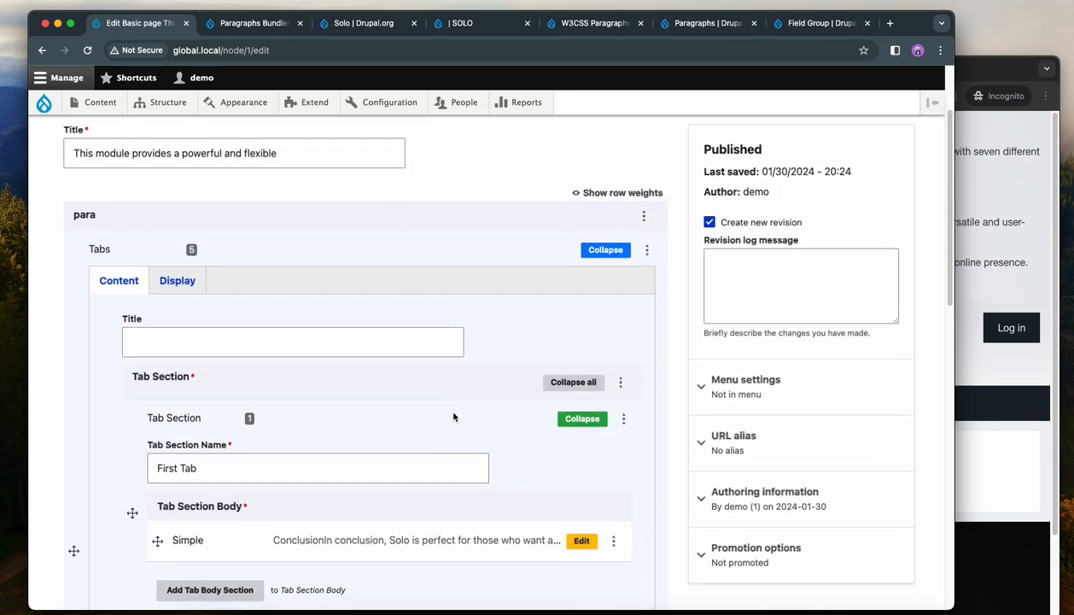
pyautogui.click(573, 419)
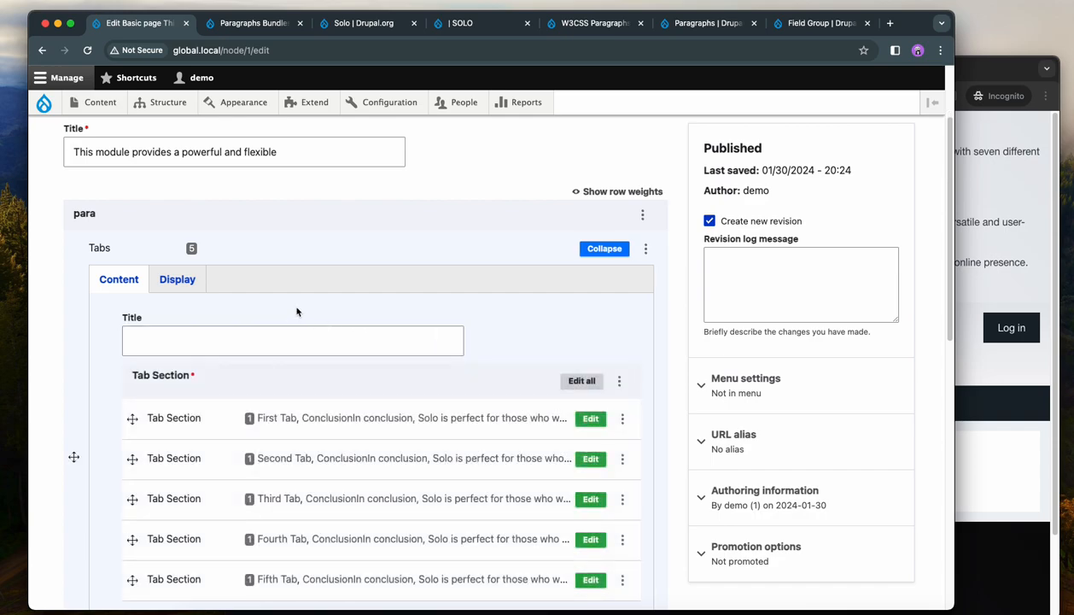
# In the Tabs paragraph's display settings, set the background color to the green #1bc09f.
pyautogui.click(177, 282)
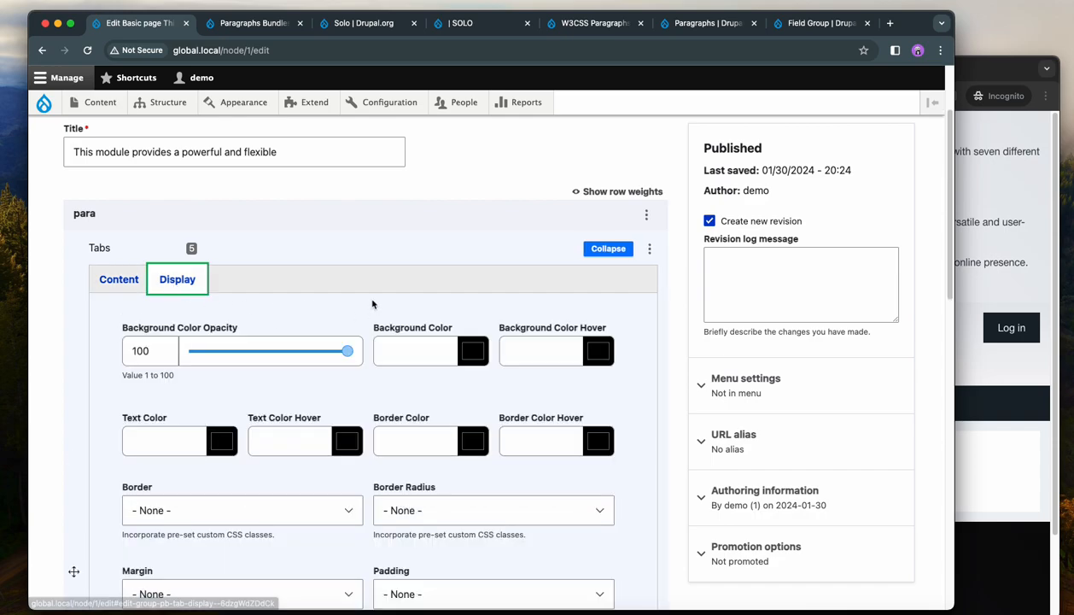
pyautogui.scroll(-5, 373, 301)
pyautogui.click(474, 200)
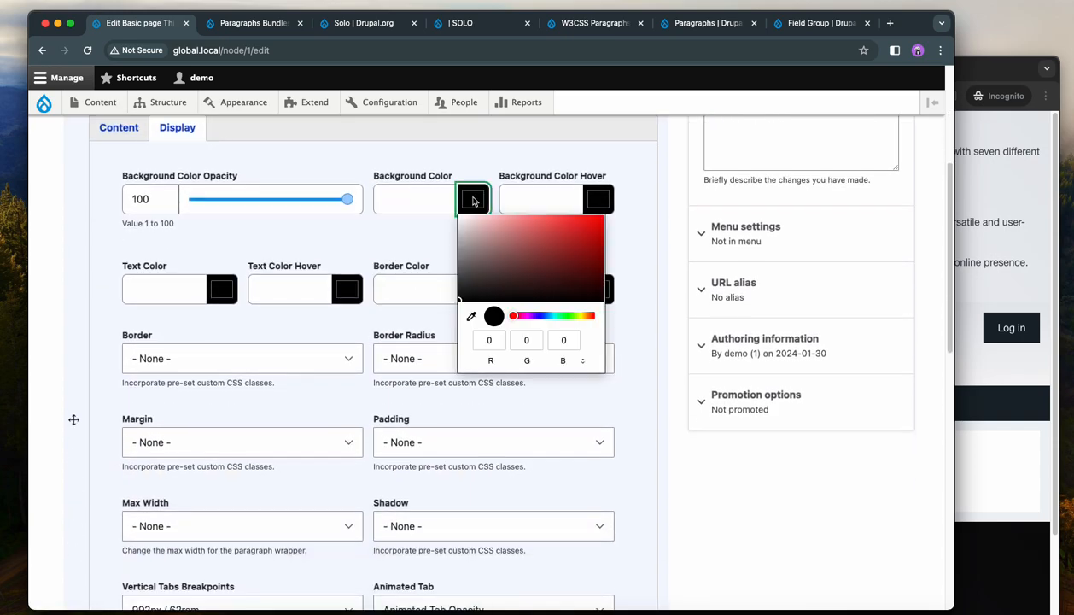
pyautogui.click(555, 316)
pyautogui.moveTo(570, 242); pyautogui.dragTo(582, 237)
pyautogui.click(398, 243)
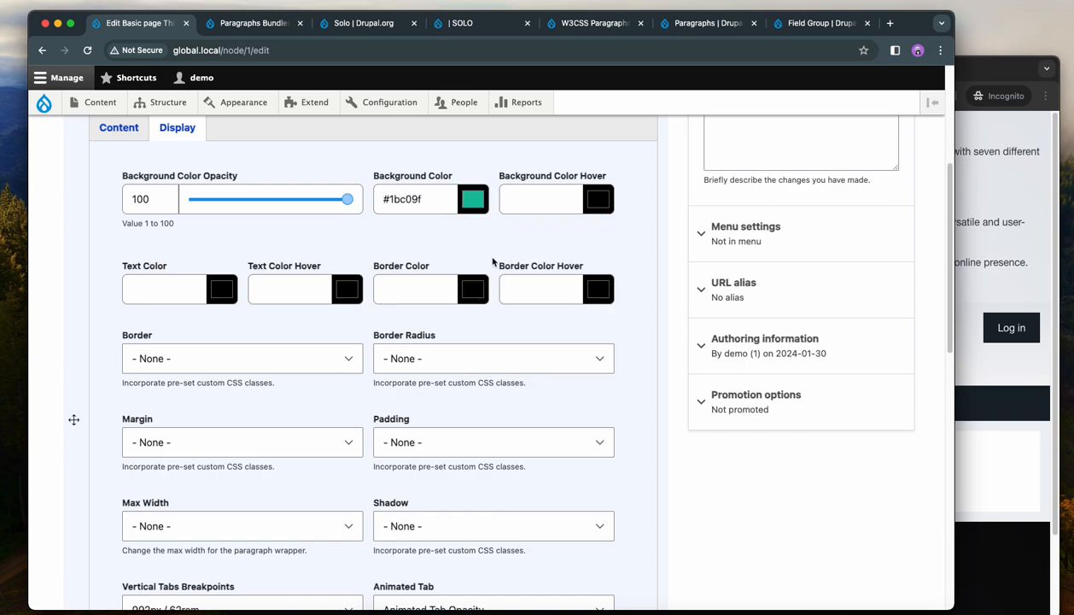
# Give the Tabs paragraph 12px top and bottom and 24px left and right padding, and a 4px border radius.
pyautogui.scroll(-2, 433, 414)
pyautogui.click(443, 386)
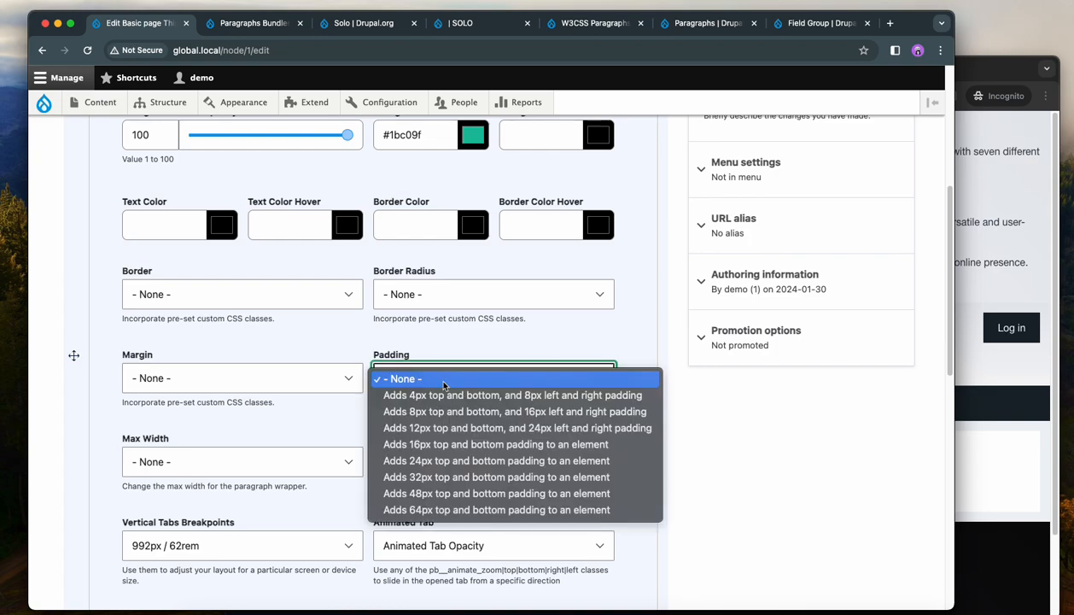
pyautogui.click(444, 429)
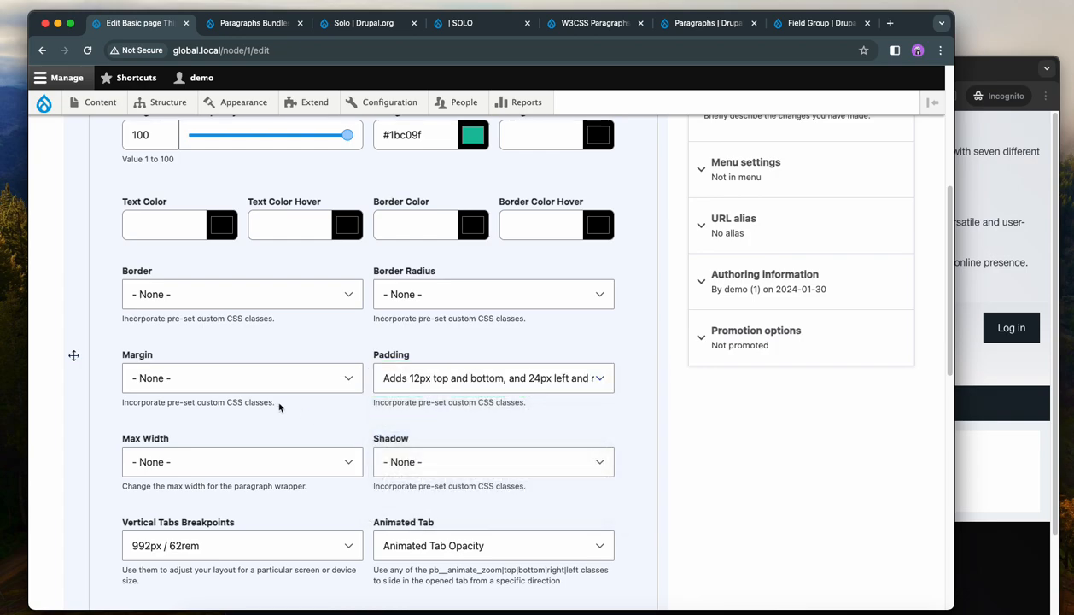
pyautogui.scroll(-2, 278, 407)
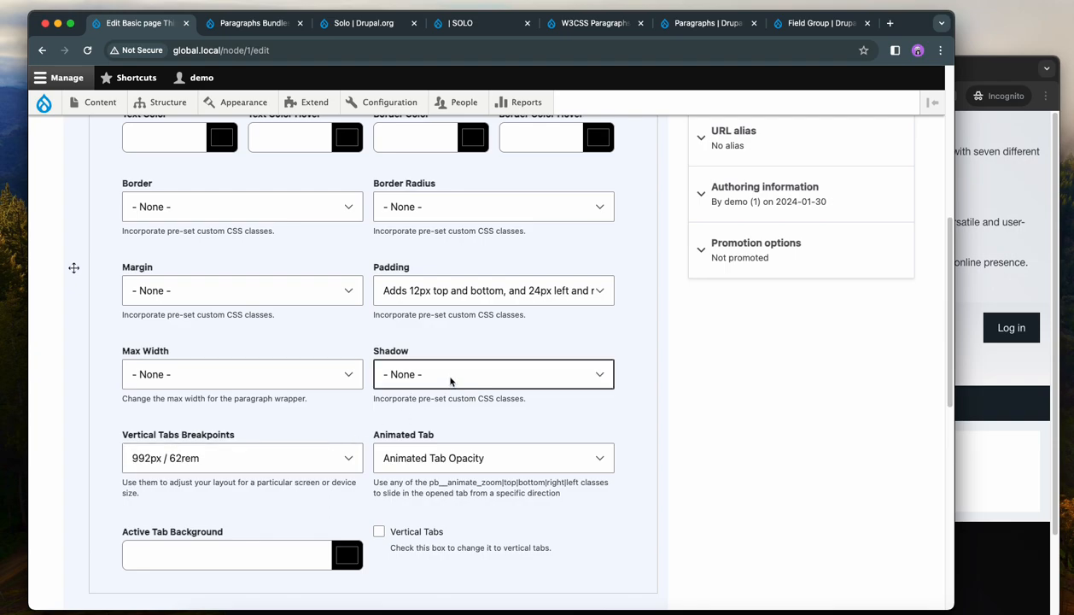
pyautogui.scroll(1, 451, 381)
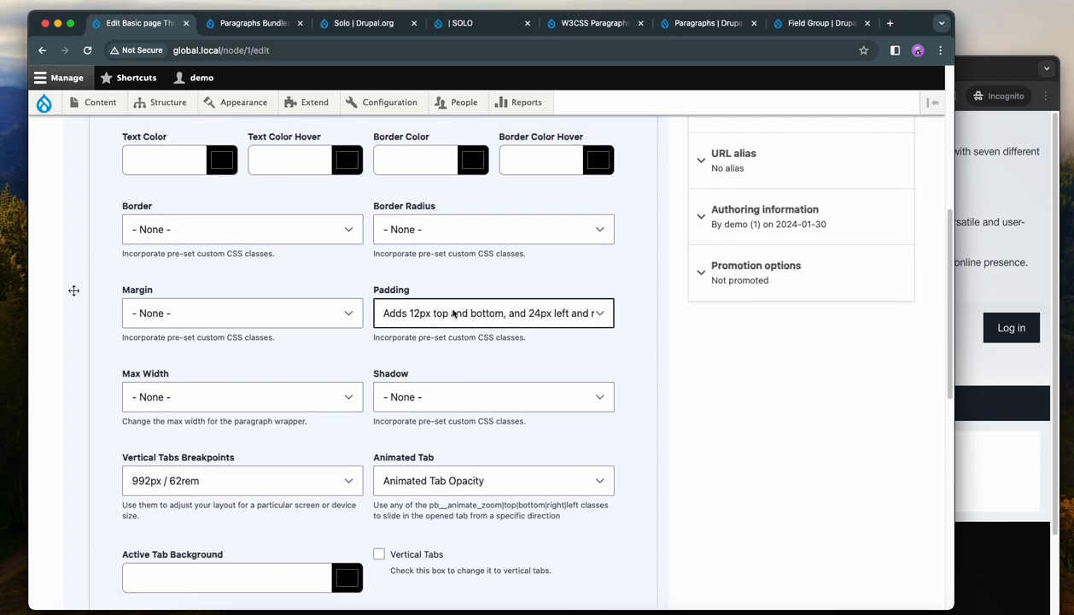
pyautogui.click(432, 229)
pyautogui.click(432, 263)
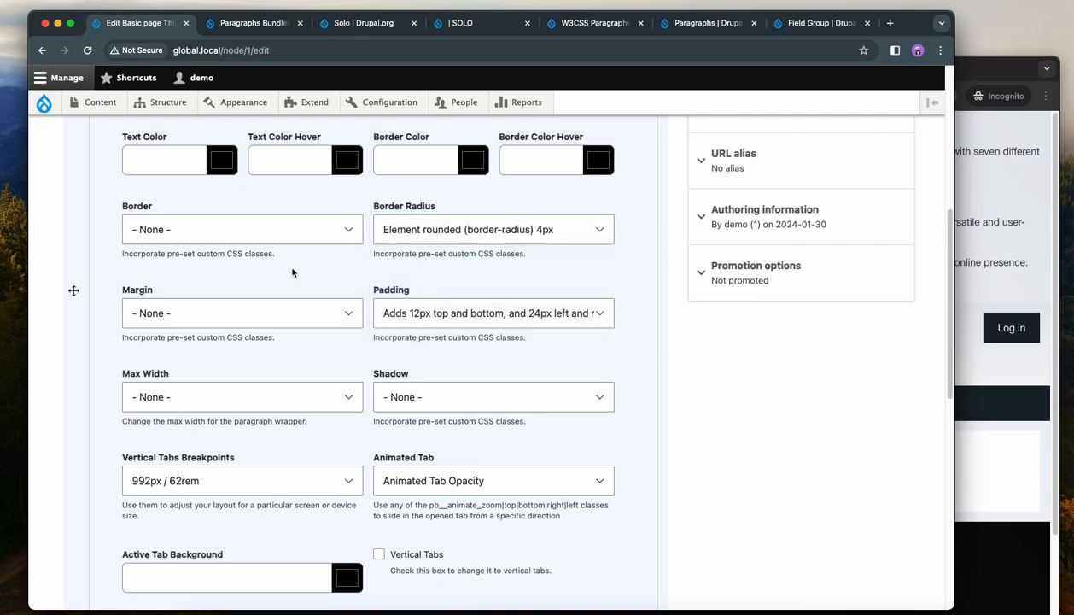
# Set the Tabs paragraph's border to the 6px thick bottom border option.
pyautogui.click(239, 229)
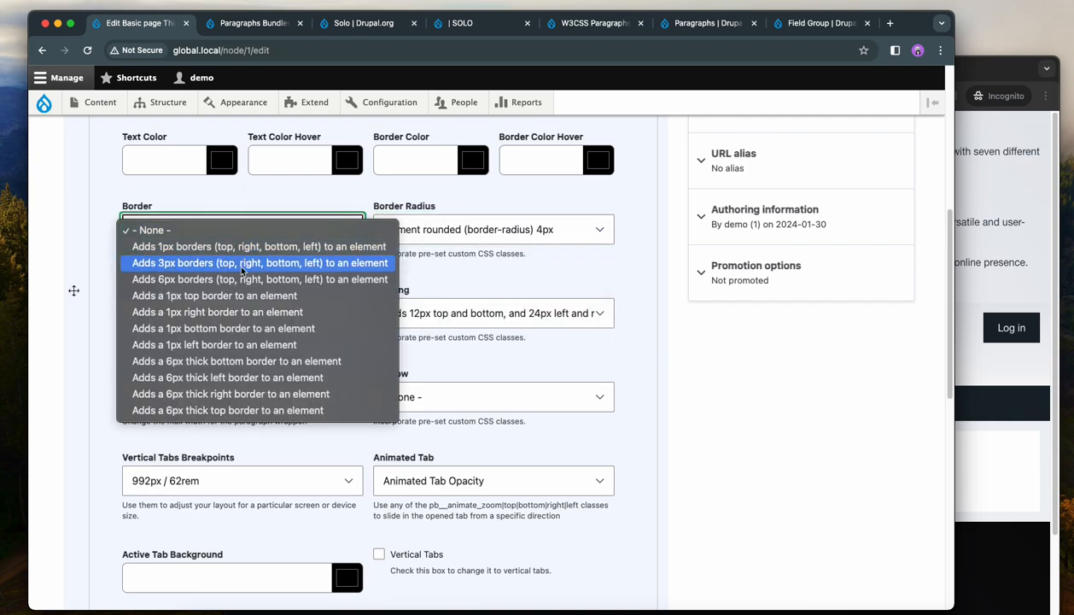
pyautogui.press('Escape')
pyautogui.click(235, 230)
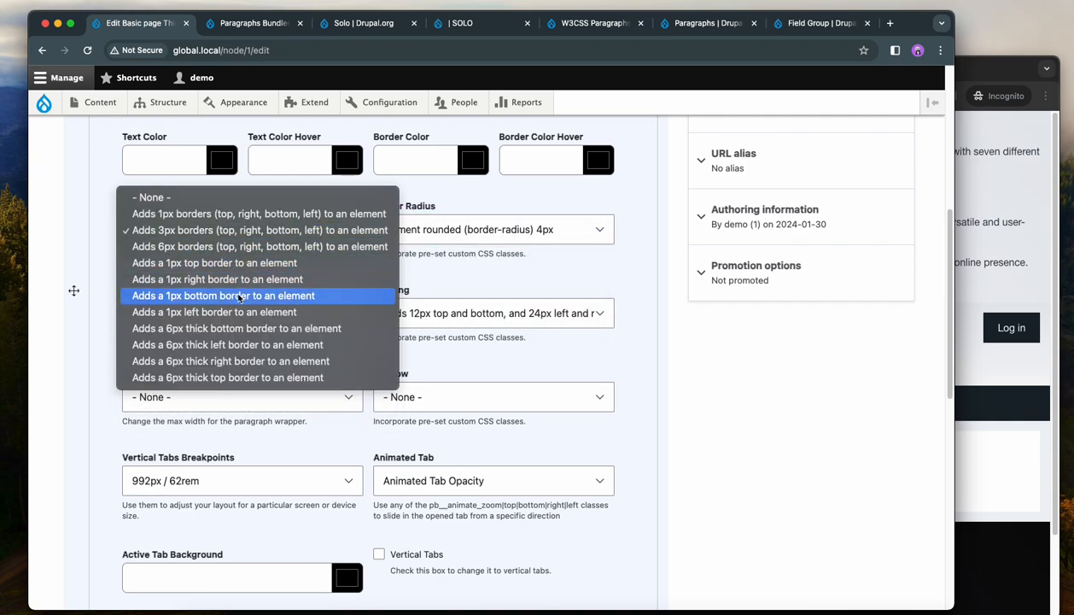
pyautogui.click(266, 336)
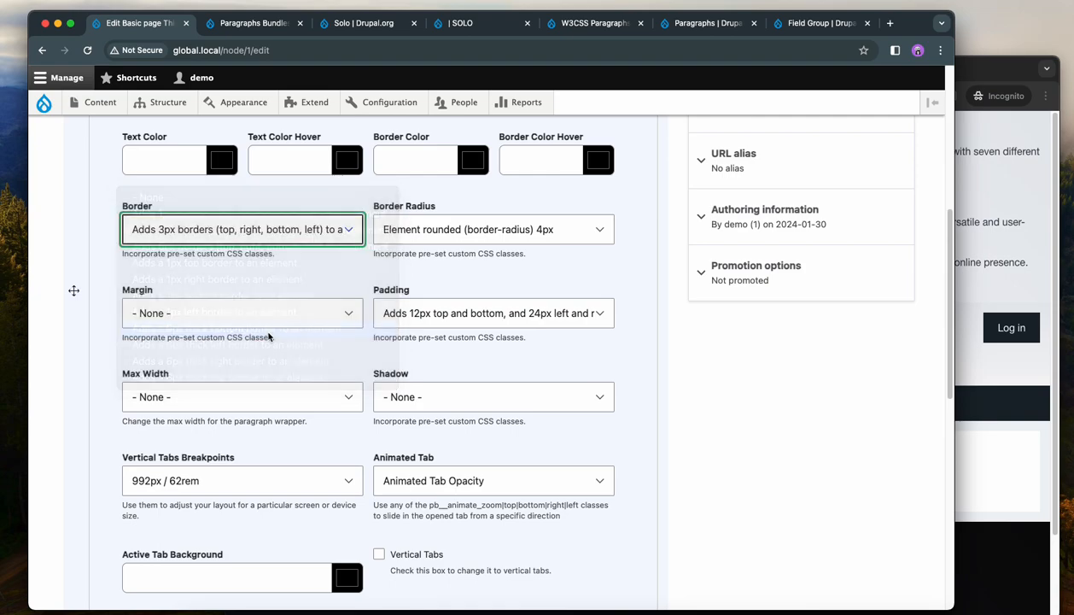
# Set the Tabs paragraph's border color to the light green #95daaa and save the page.
pyautogui.scroll(2, 260, 339)
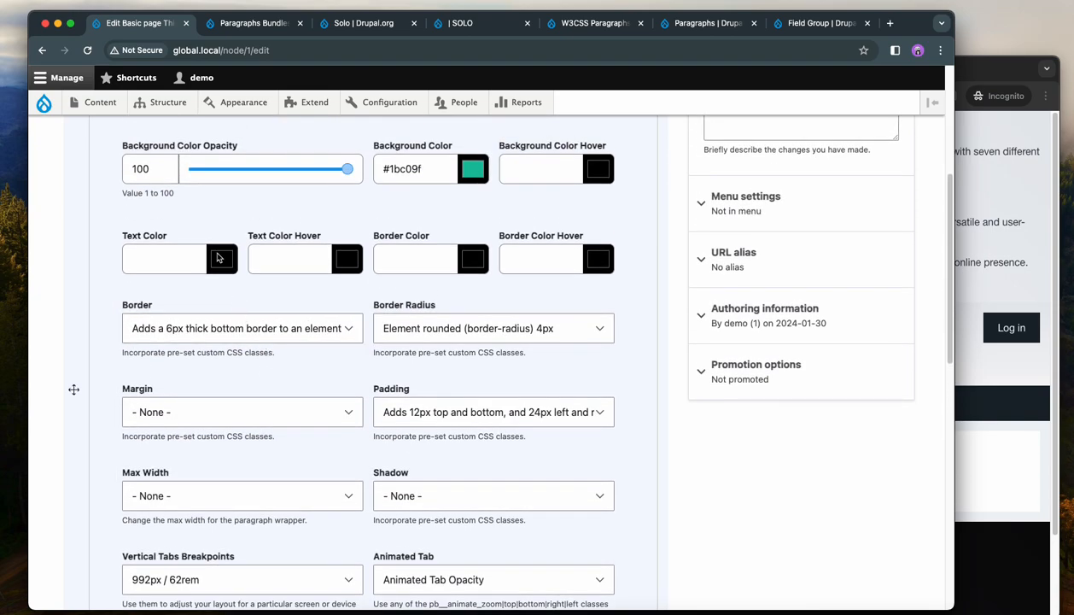
pyautogui.click(472, 258)
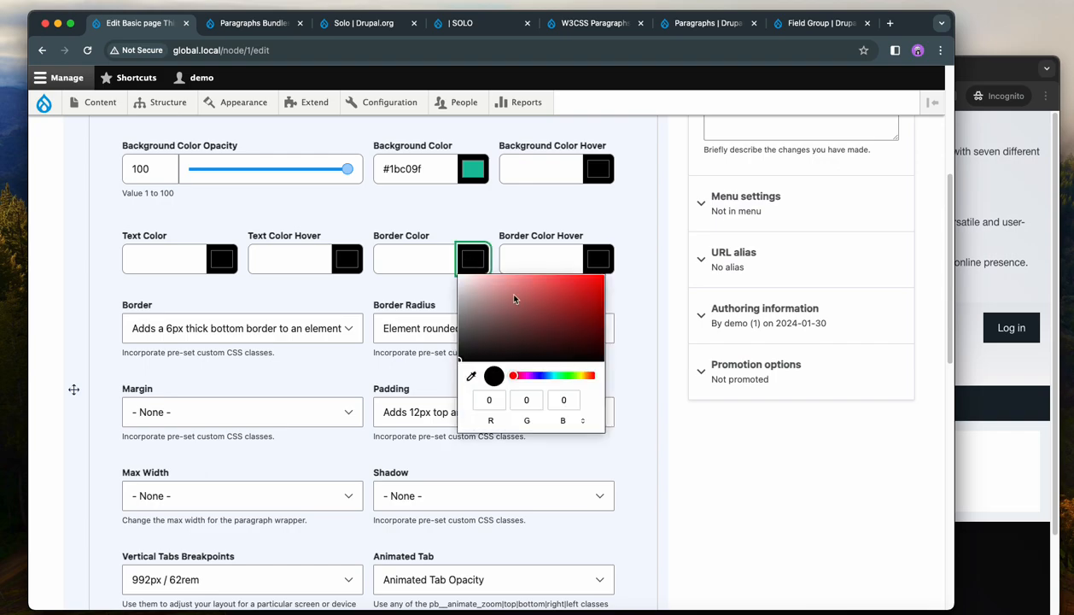
pyautogui.click(563, 376)
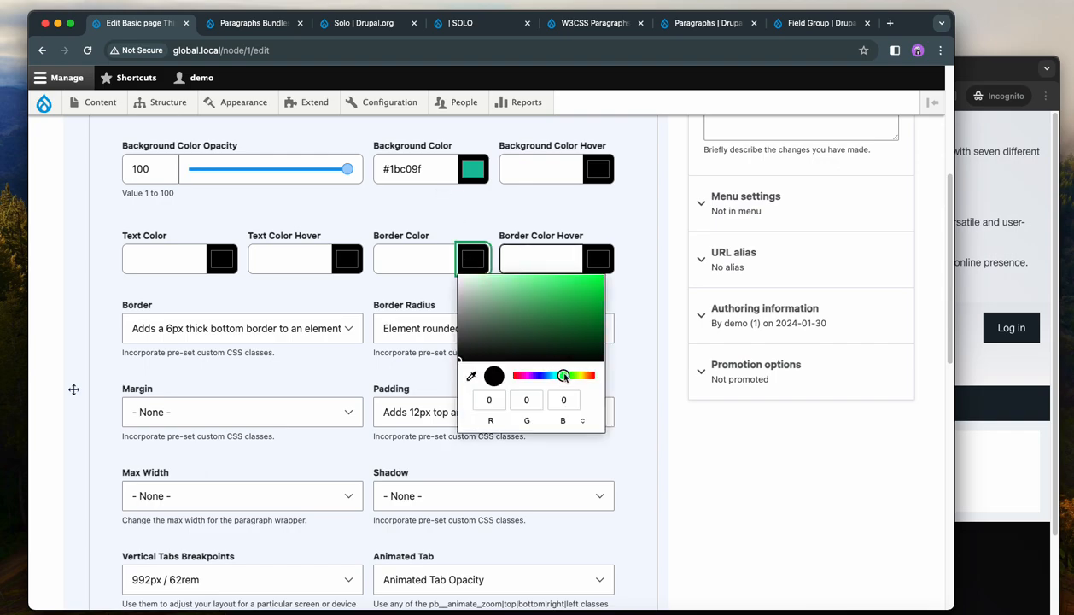
pyautogui.moveTo(547, 287); pyautogui.dragTo(504, 288)
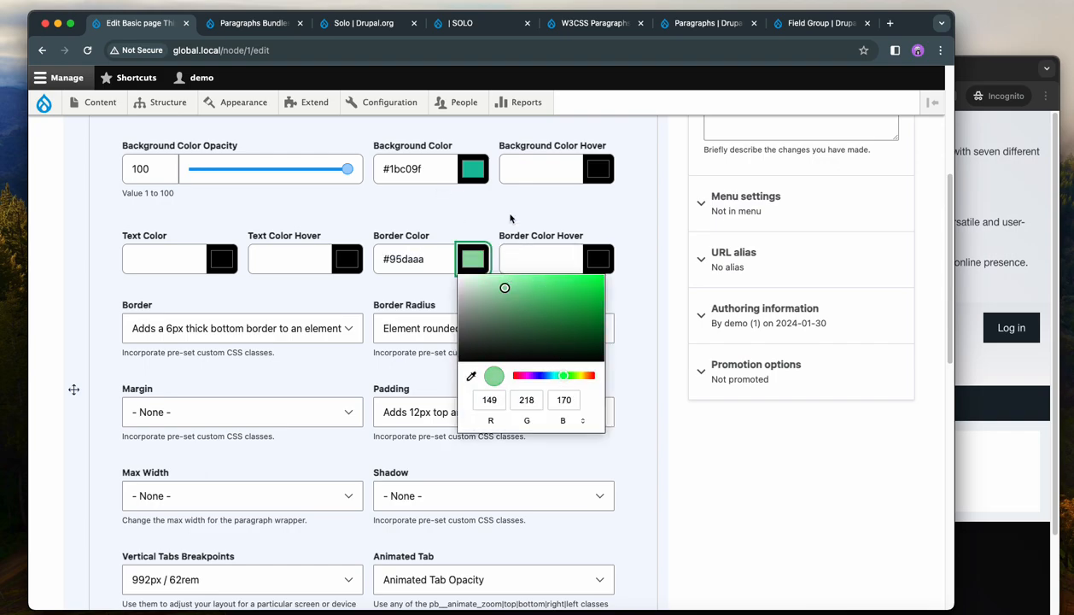
pyautogui.click(400, 245)
pyautogui.scroll(-15, 367, 290)
pyautogui.click(73, 523)
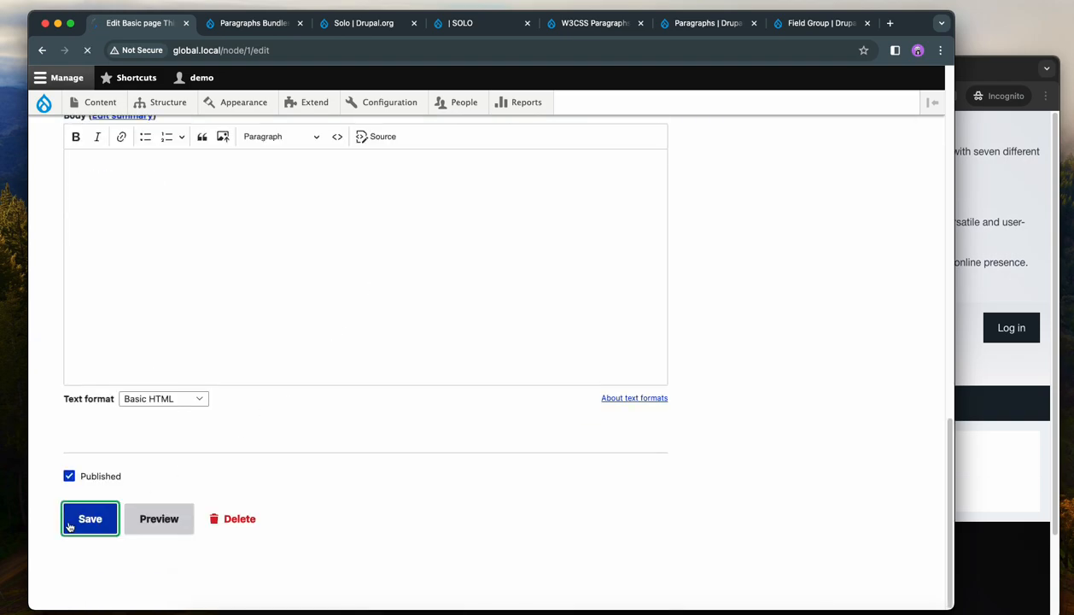
# Check the styled Tabs paragraph on the saved page by opening Second Tab through Fifth Tab in turn.
pyautogui.scroll(-5, 84, 390)
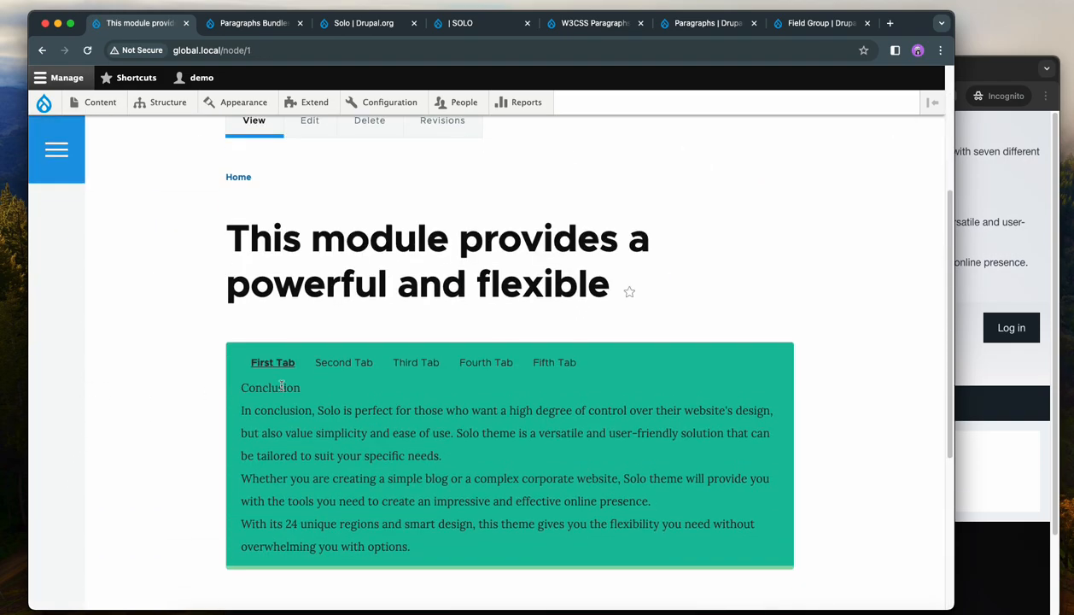
pyautogui.click(326, 362)
pyautogui.click(412, 363)
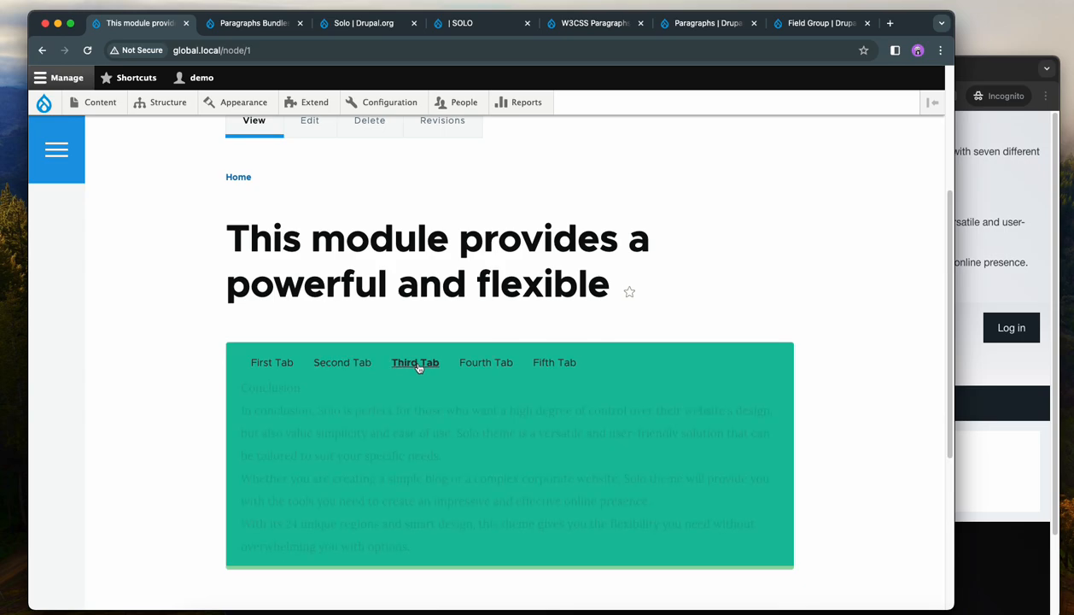
pyautogui.click(484, 363)
pyautogui.click(553, 363)
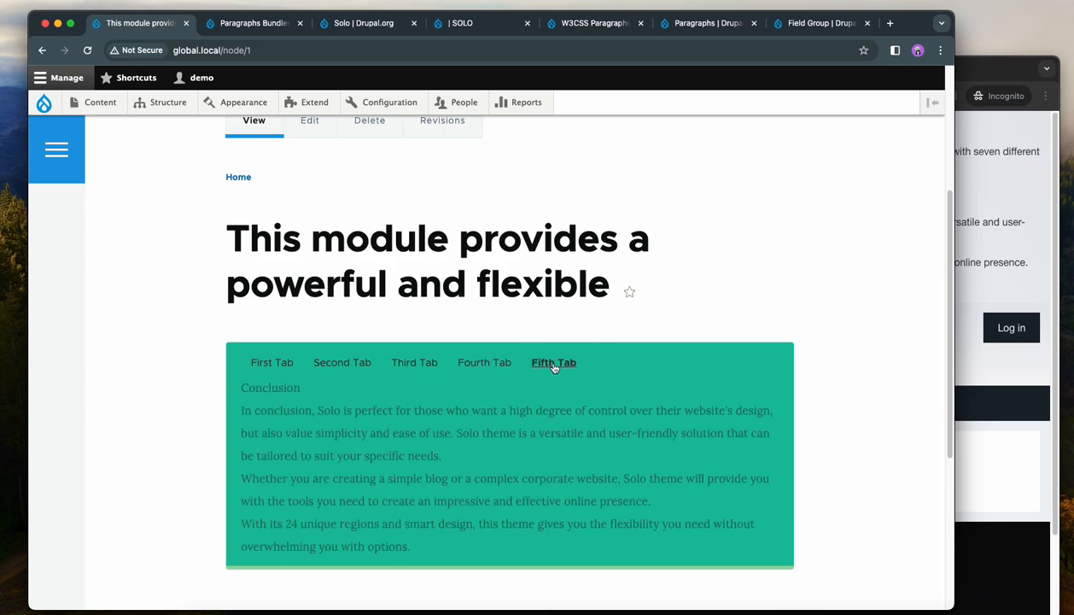
pyautogui.scroll(-2, 553, 366)
pyautogui.scroll(8, 577, 372)
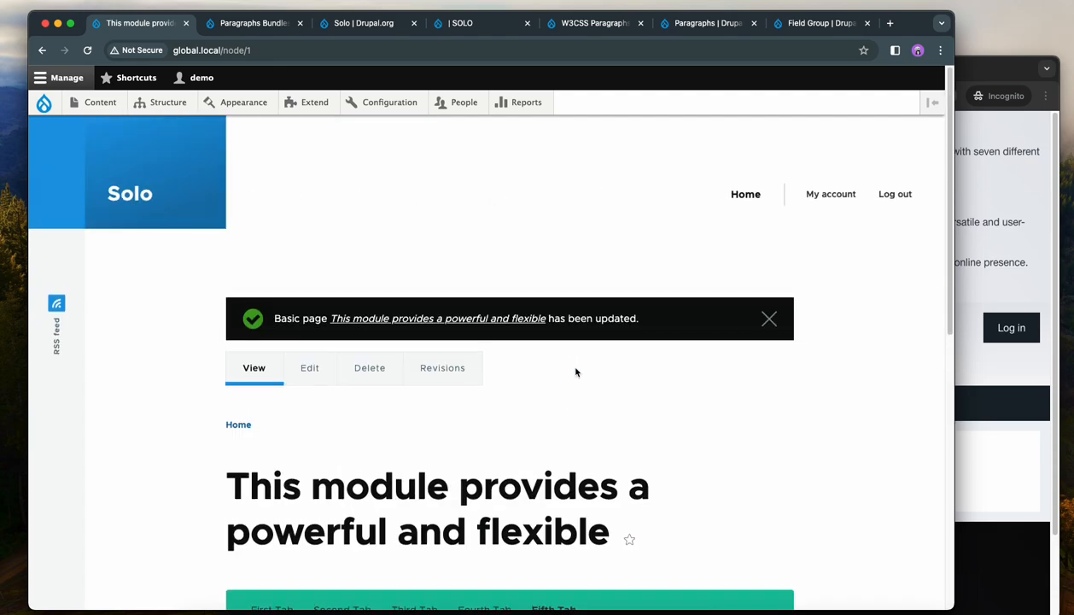
# Edit the page's Tabs paragraph to use the Animated Tab Bottom animation in its display settings, and save the page.
pyautogui.click(307, 368)
pyautogui.scroll(-2, 605, 317)
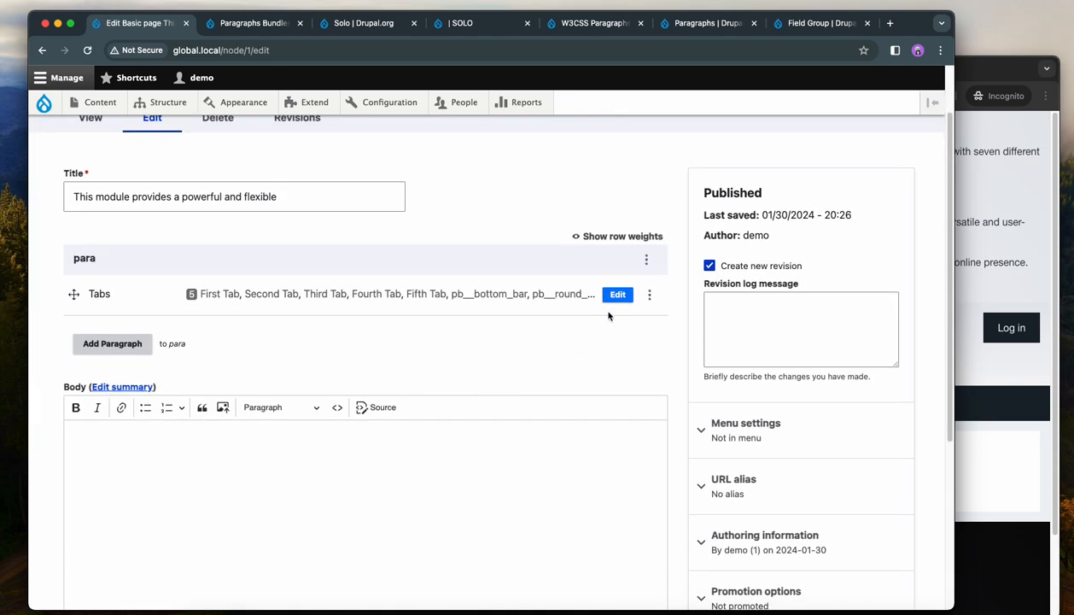
pyautogui.click(616, 295)
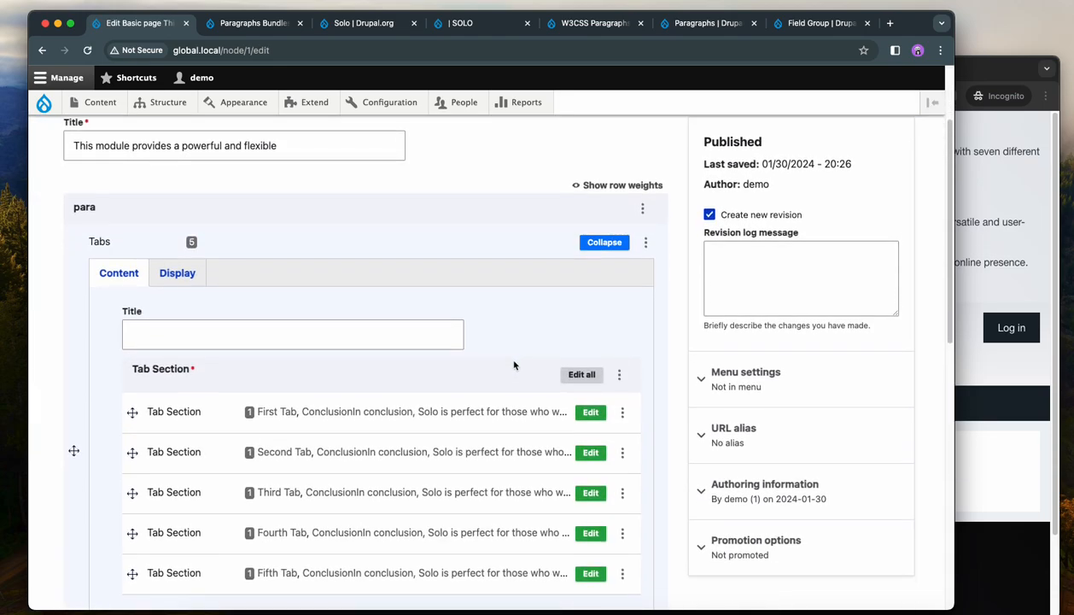
pyautogui.click(190, 275)
pyautogui.scroll(-5, 389, 278)
pyautogui.scroll(-2, 391, 280)
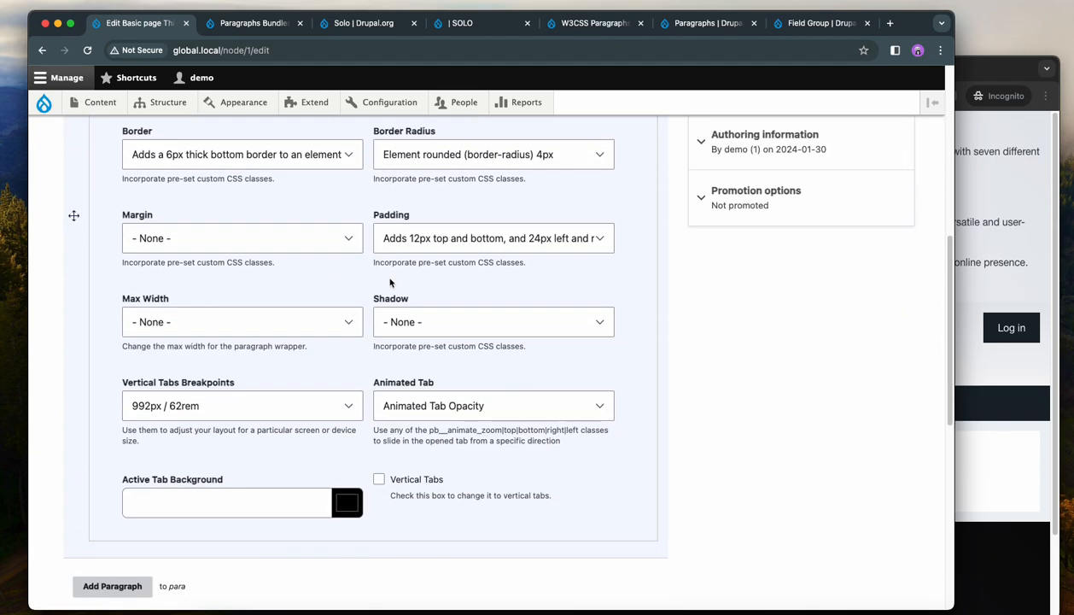
pyautogui.click(480, 408)
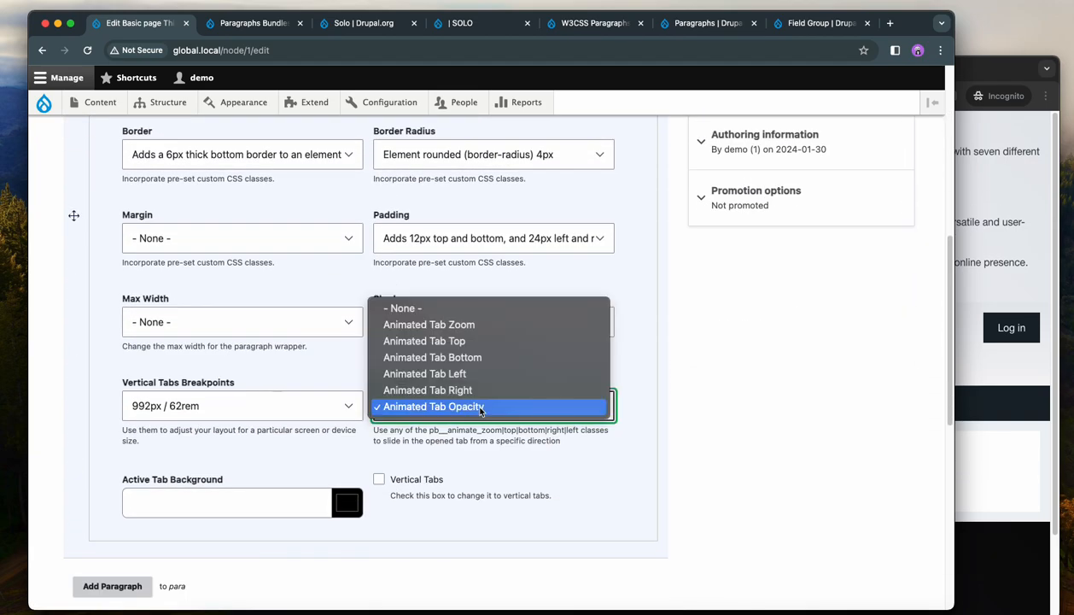
pyautogui.click(465, 357)
pyautogui.scroll(-15, 72, 540)
pyautogui.click(79, 523)
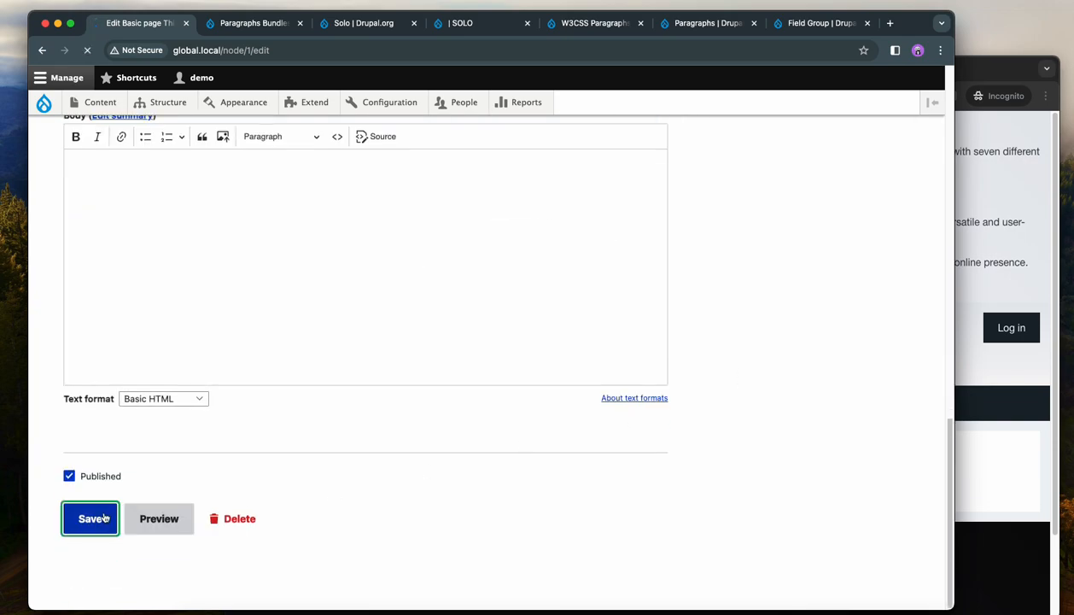
# Test the tab animation on the saved page by opening Second Tab through Fifth Tab in turn.
pyautogui.scroll(-5, 111, 487)
pyautogui.click(343, 272)
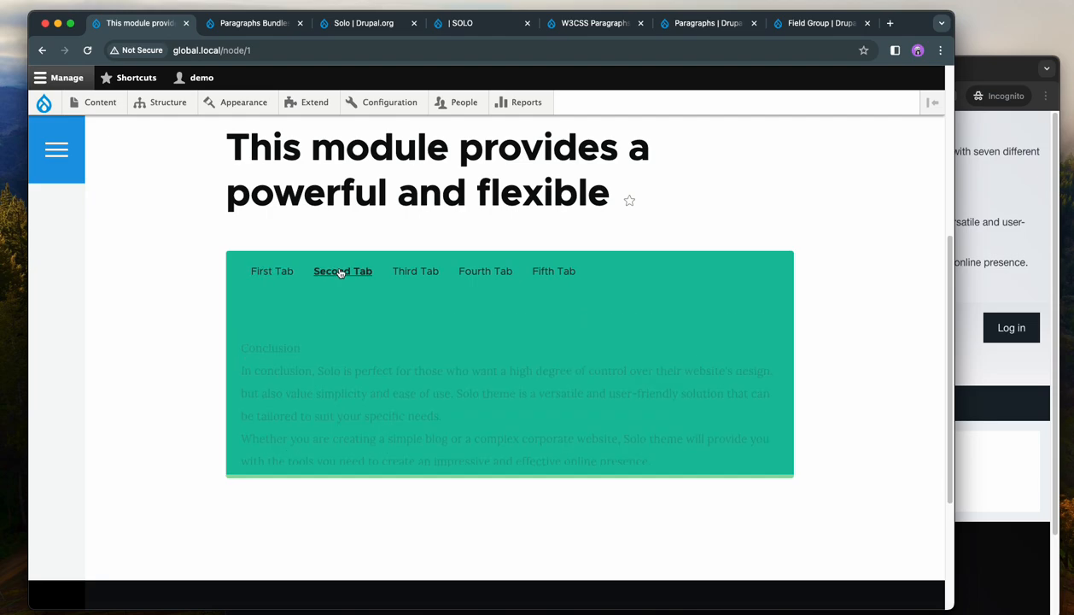
pyautogui.click(427, 272)
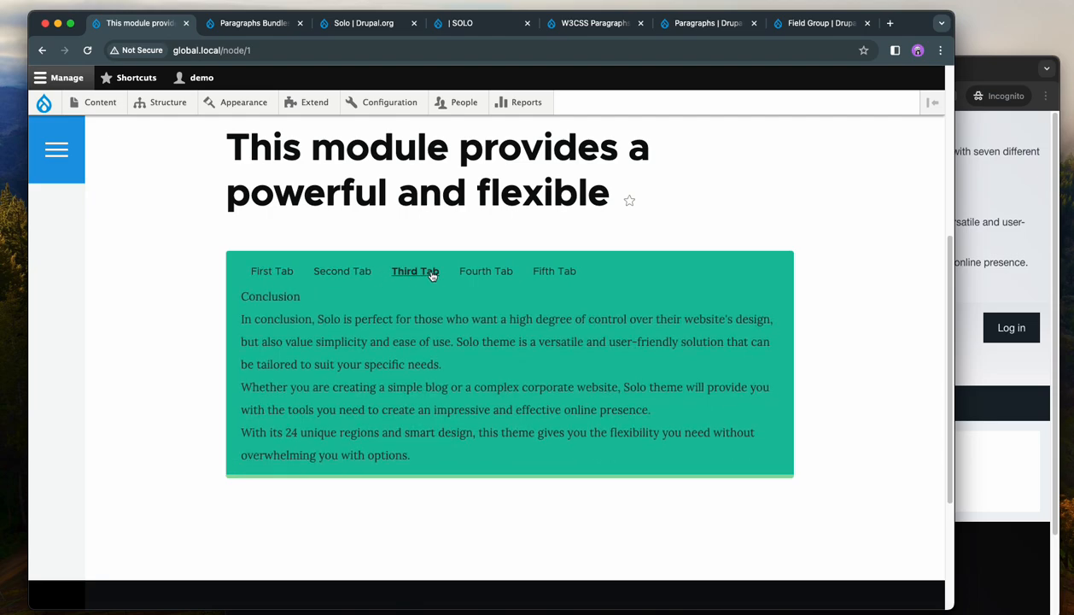
pyautogui.click(482, 271)
pyautogui.click(554, 270)
pyautogui.scroll(5, 426, 356)
# Set the Tabs paragraph's animation to Animated Tab Zoom in its display settings and save the page.
pyautogui.click(319, 367)
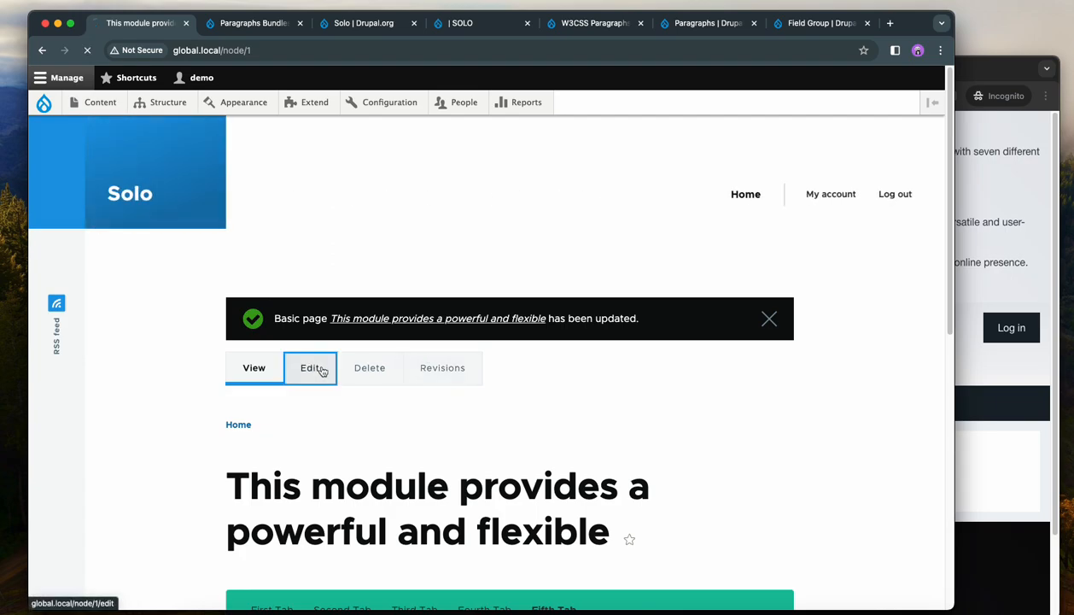
pyautogui.scroll(-3, 323, 367)
pyautogui.scroll(3, 323, 366)
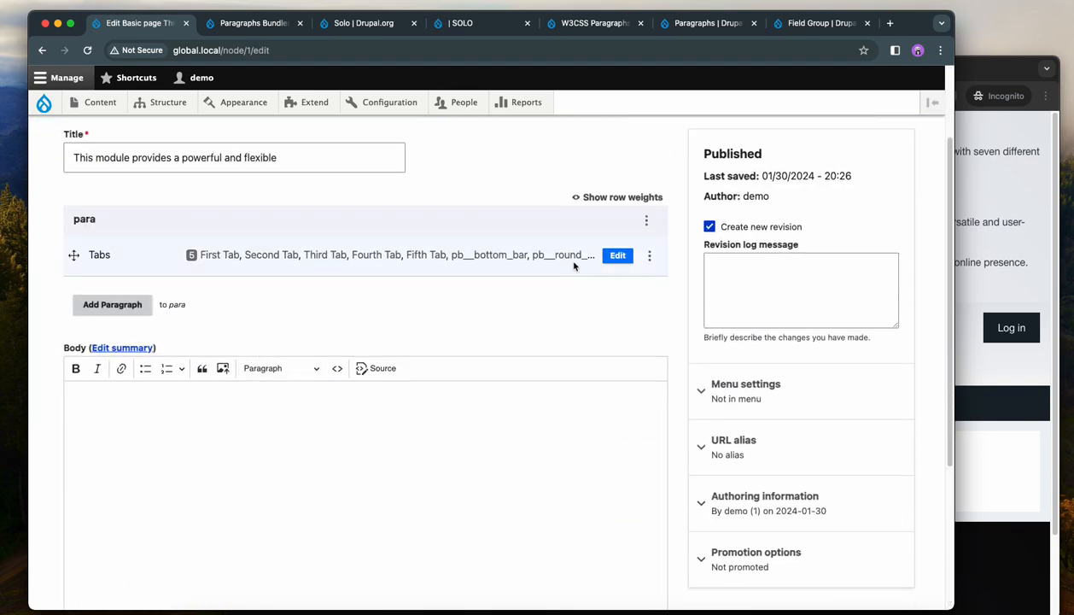
pyautogui.click(617, 255)
pyautogui.click(184, 283)
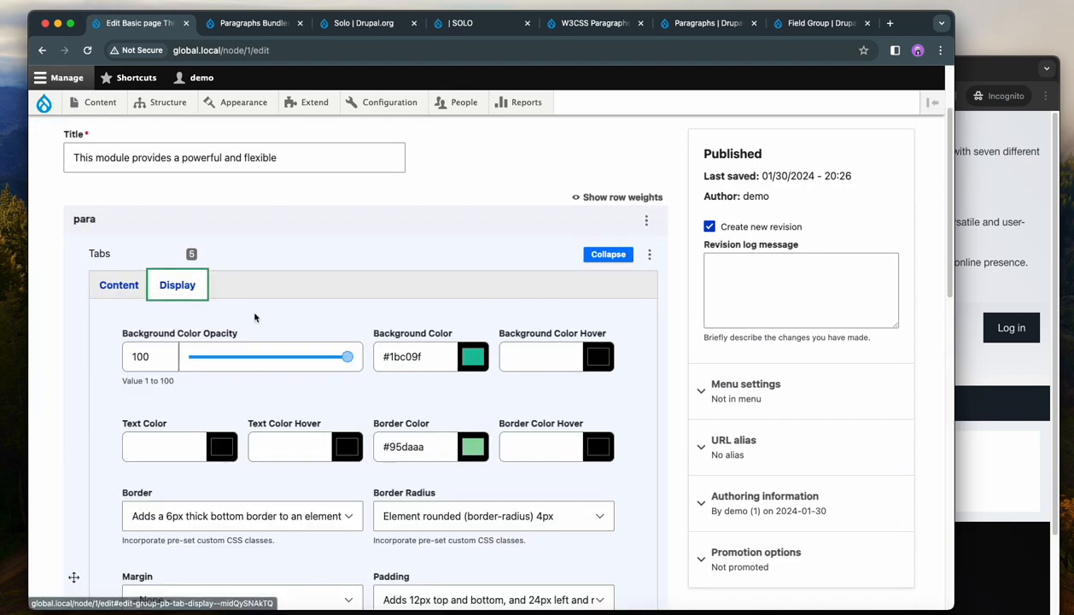
pyautogui.scroll(-3, 301, 342)
pyautogui.scroll(-5, 301, 343)
pyautogui.click(478, 198)
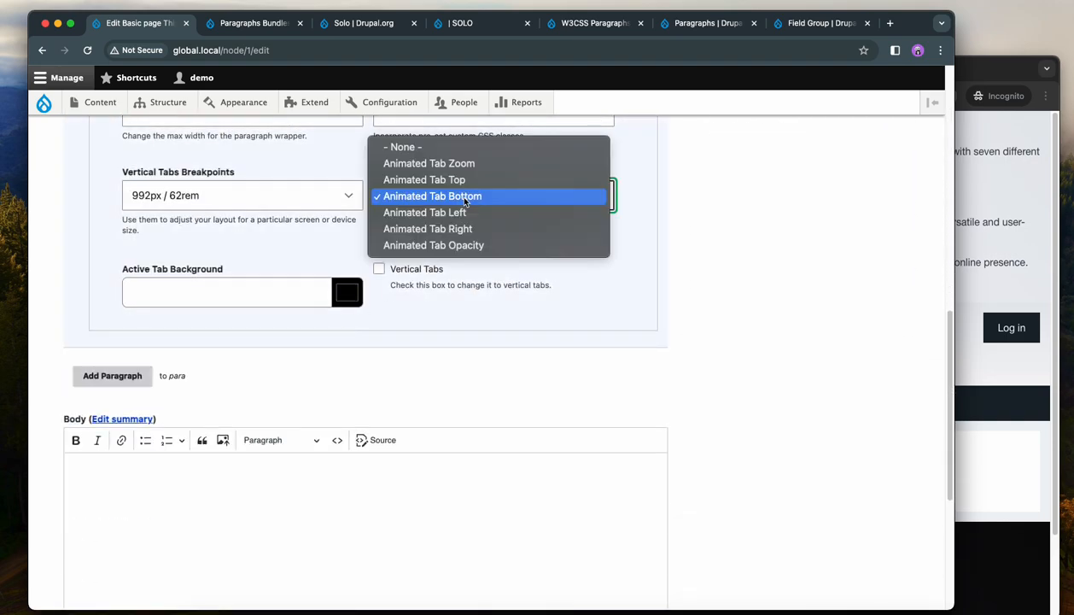
pyautogui.click(487, 164)
pyautogui.scroll(-5, 427, 384)
pyautogui.click(86, 515)
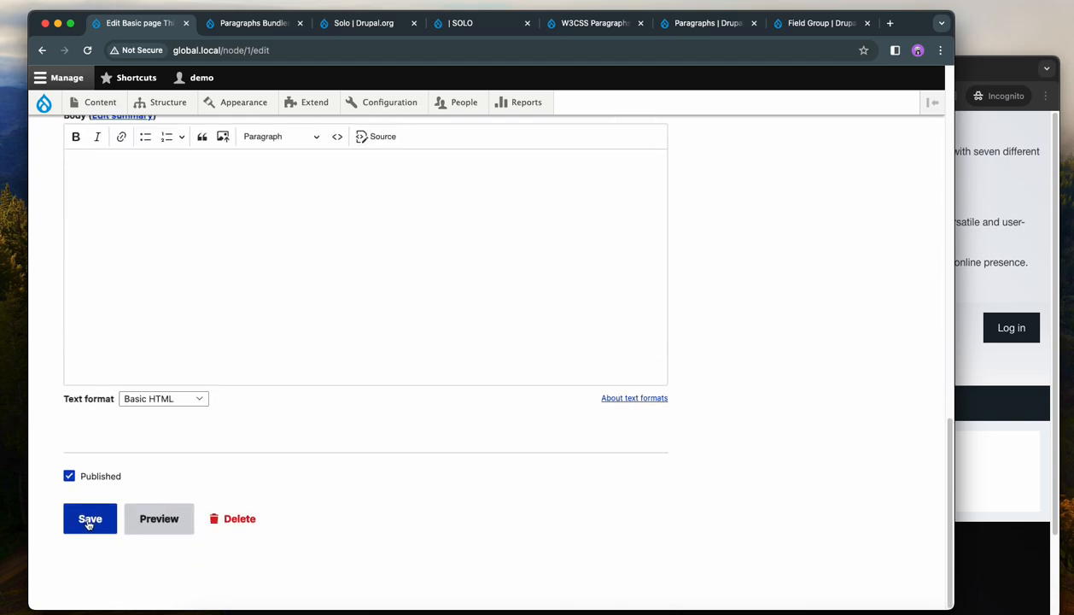
# Check the zoom animation on the saved page by switching from Second Tab through Fifth Tab.
pyautogui.scroll(-2, 173, 489)
pyautogui.click(350, 505)
pyautogui.click(414, 508)
pyautogui.click(486, 506)
pyautogui.click(554, 505)
pyautogui.scroll(-2, 666, 437)
pyautogui.scroll(-1, 679, 430)
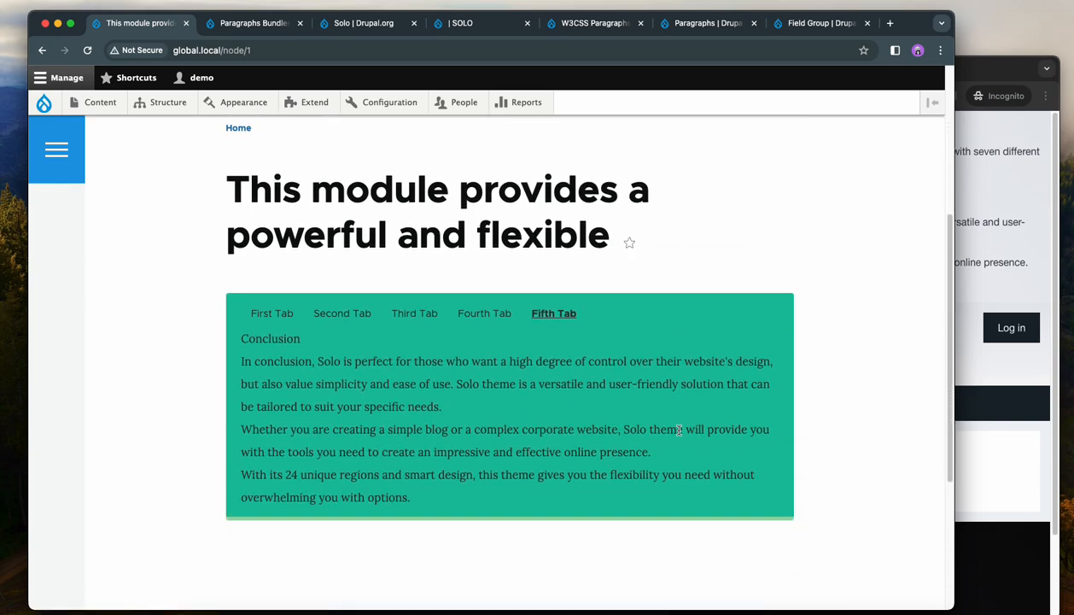
pyautogui.scroll(1, 680, 429)
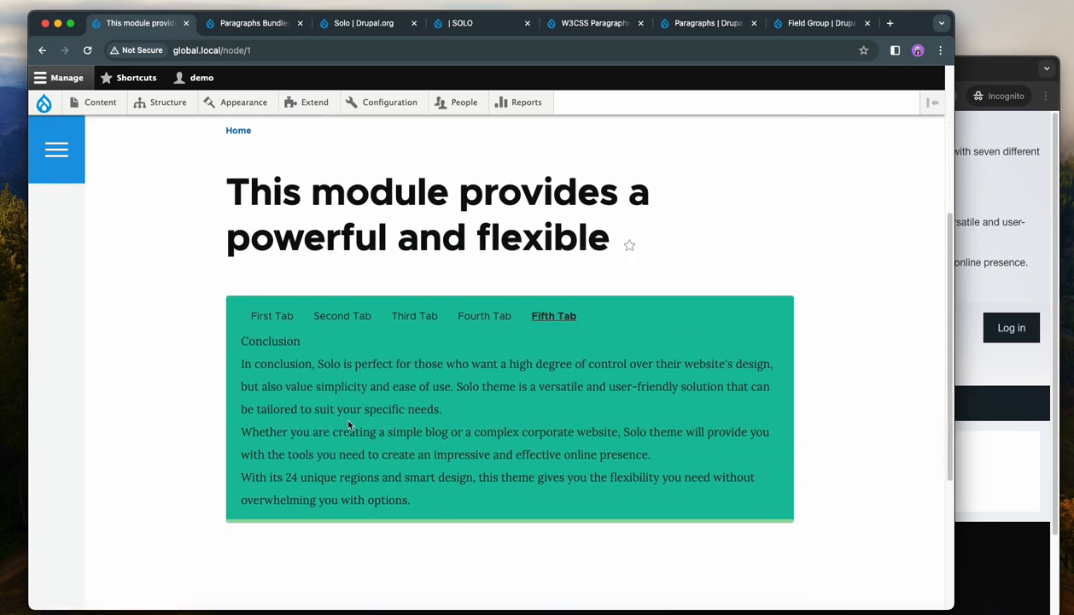
pyautogui.scroll(4, 348, 424)
# Edit the page's Tabs paragraph and set its shadow to 4px bordered shadow in the display settings.
pyautogui.click(321, 382)
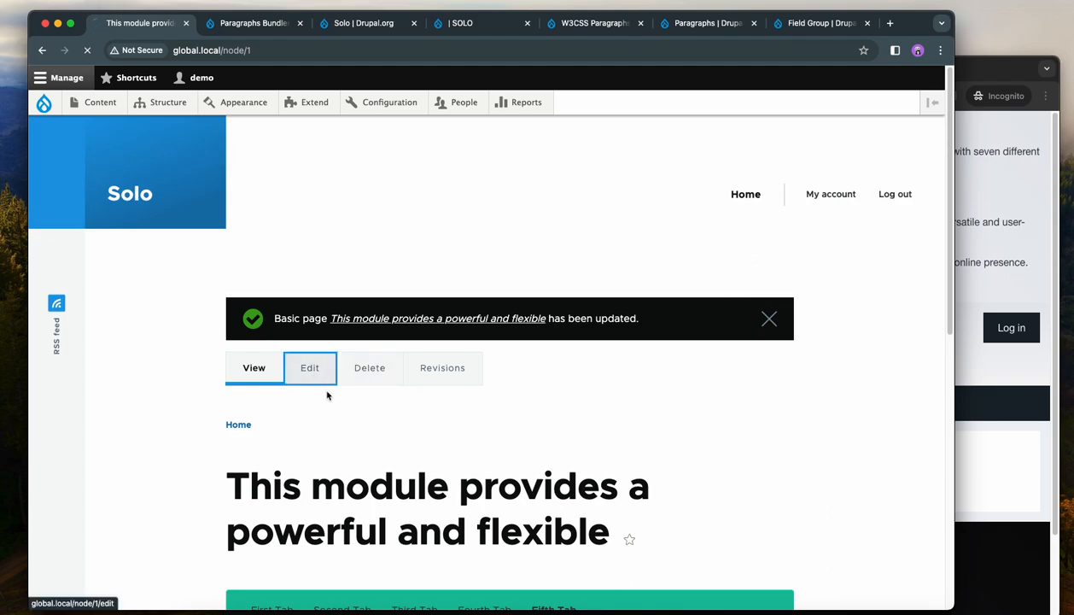
pyautogui.click(611, 367)
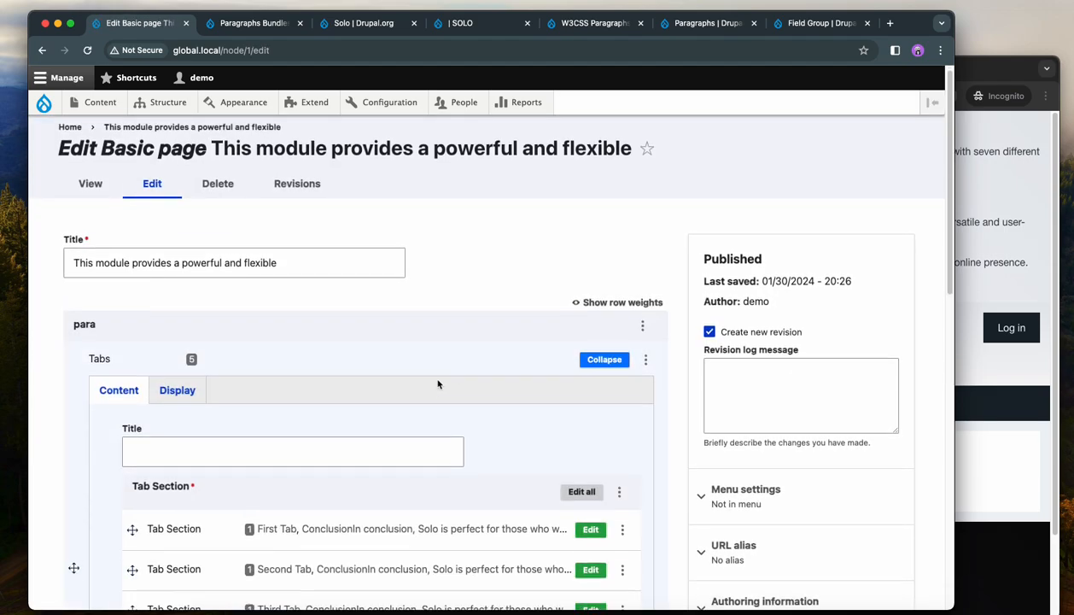
pyautogui.click(175, 376)
pyautogui.scroll(-5, 416, 349)
pyautogui.scroll(-2, 417, 349)
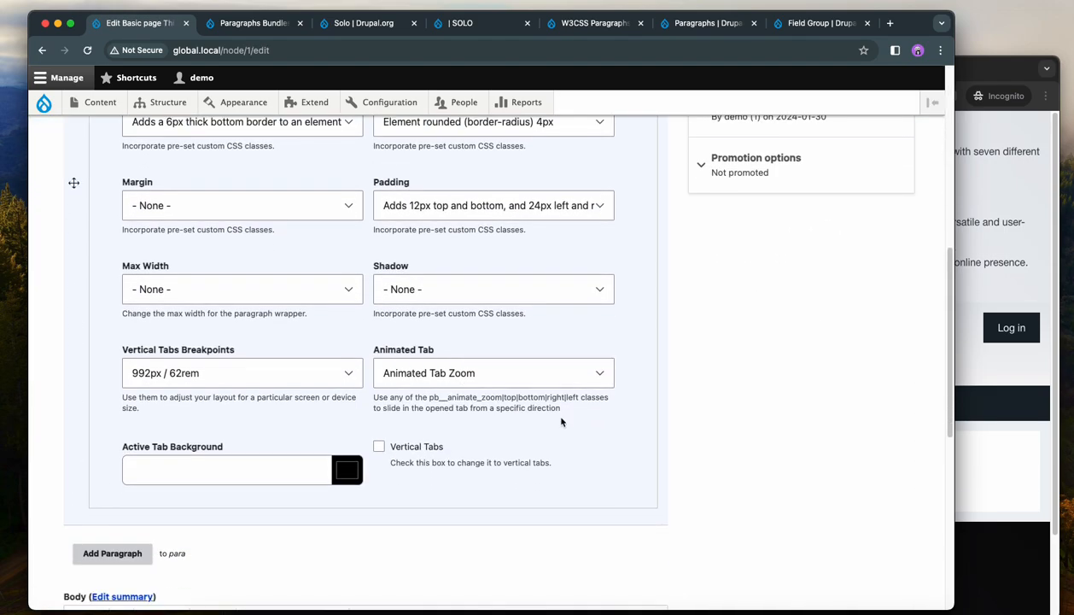
pyautogui.scroll(-1, 565, 417)
pyautogui.click(529, 271)
pyautogui.click(499, 323)
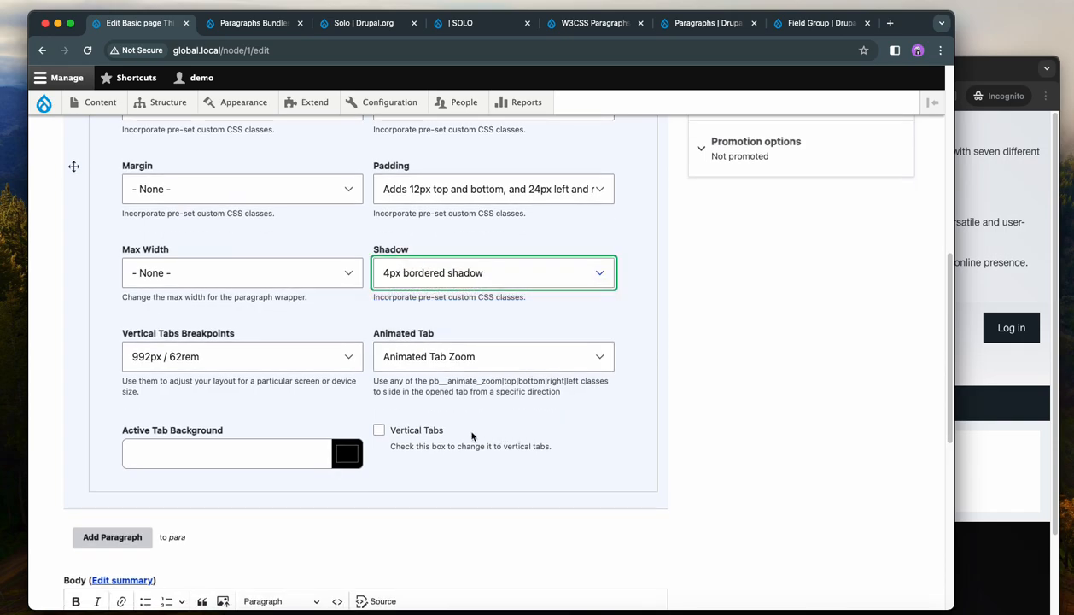
# Enable vertical tabs for the Tabs paragraph and save the page.
pyautogui.click(431, 436)
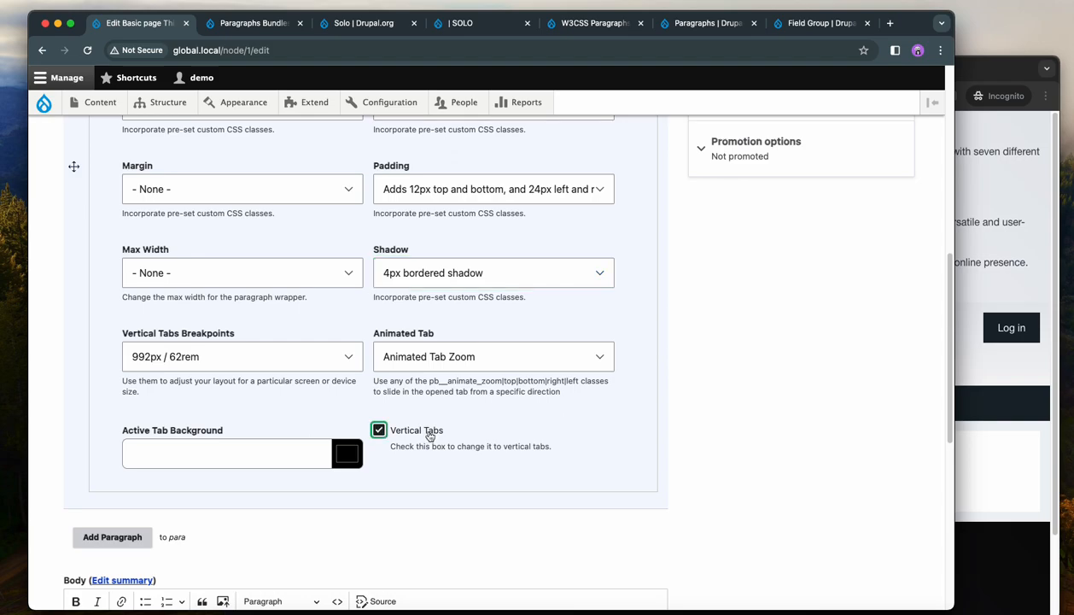
pyautogui.scroll(-1, 532, 419)
pyautogui.click(756, 400)
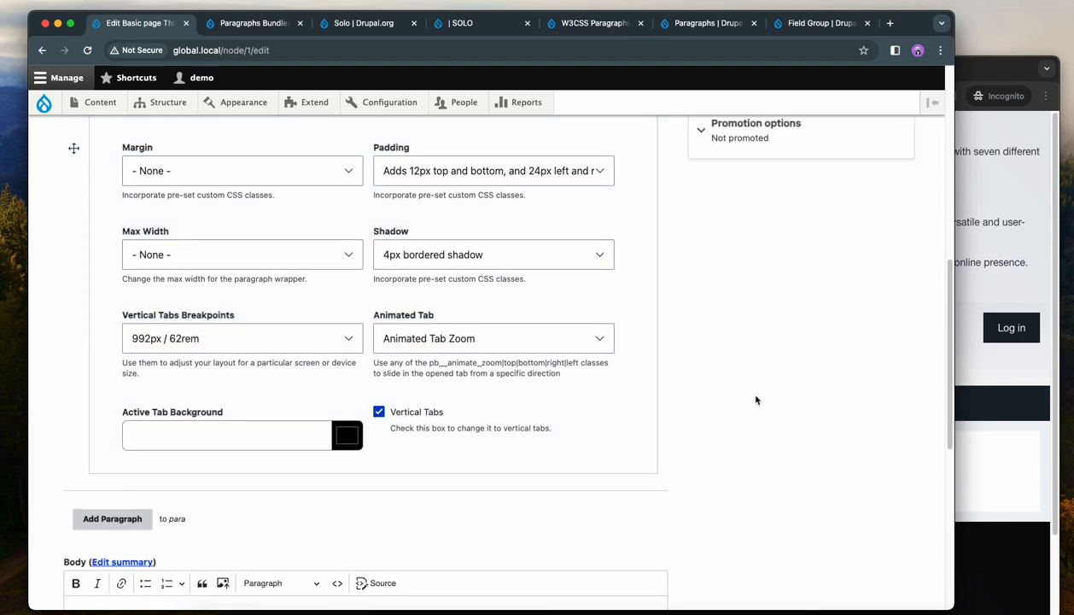
pyautogui.scroll(-5, 756, 400)
pyautogui.click(90, 519)
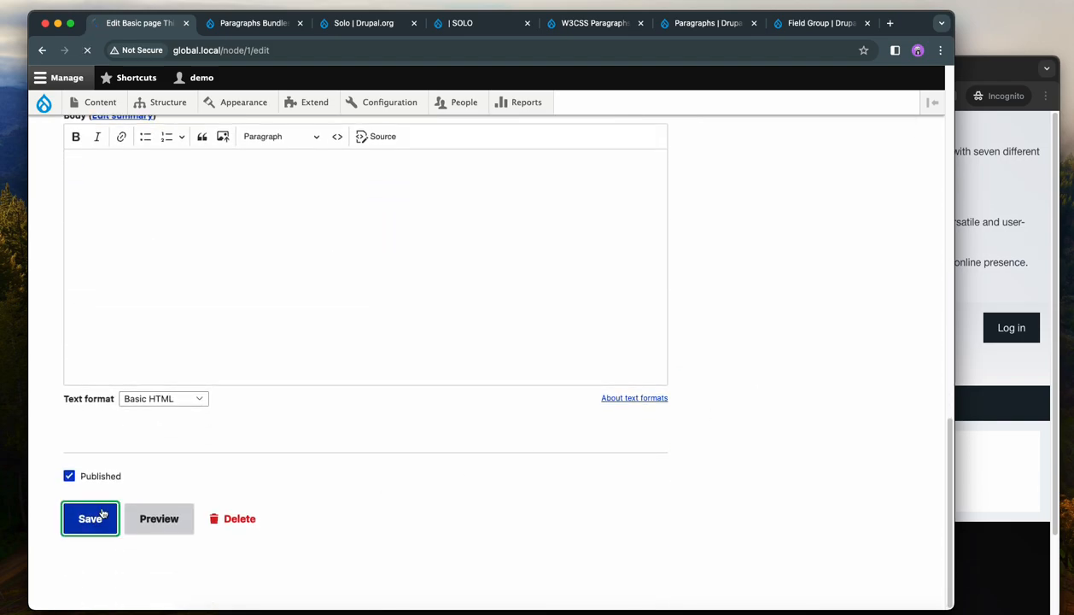
# Check the vertical tab layout and shadow on the saved page by switching between several tabs.
pyautogui.scroll(-1, 252, 369)
pyautogui.click(286, 397)
pyautogui.click(284, 415)
pyautogui.click(284, 469)
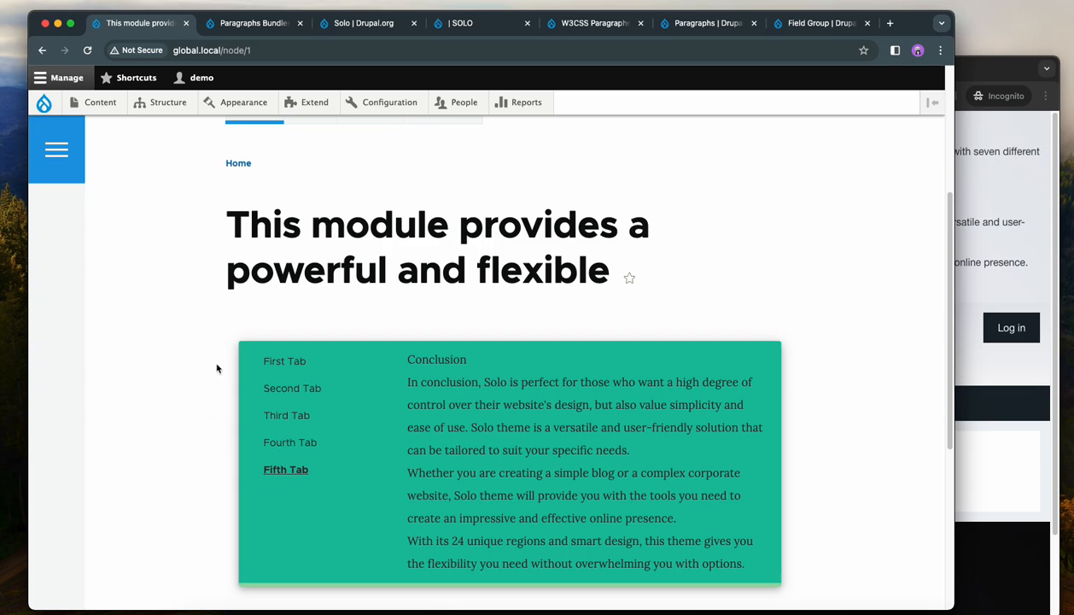
pyautogui.scroll(-3, 160, 357)
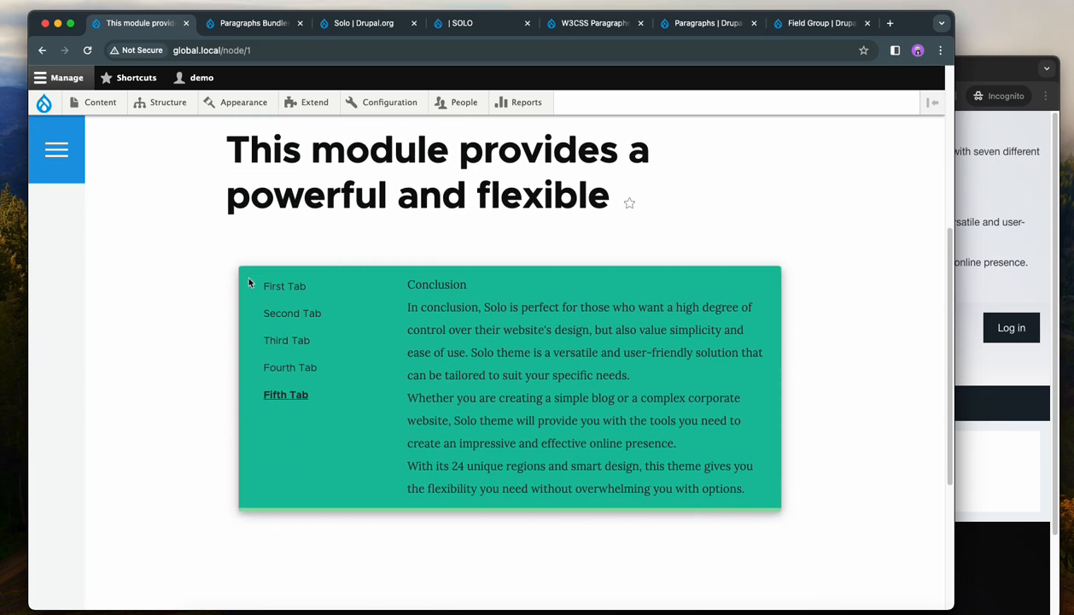
pyautogui.click(290, 368)
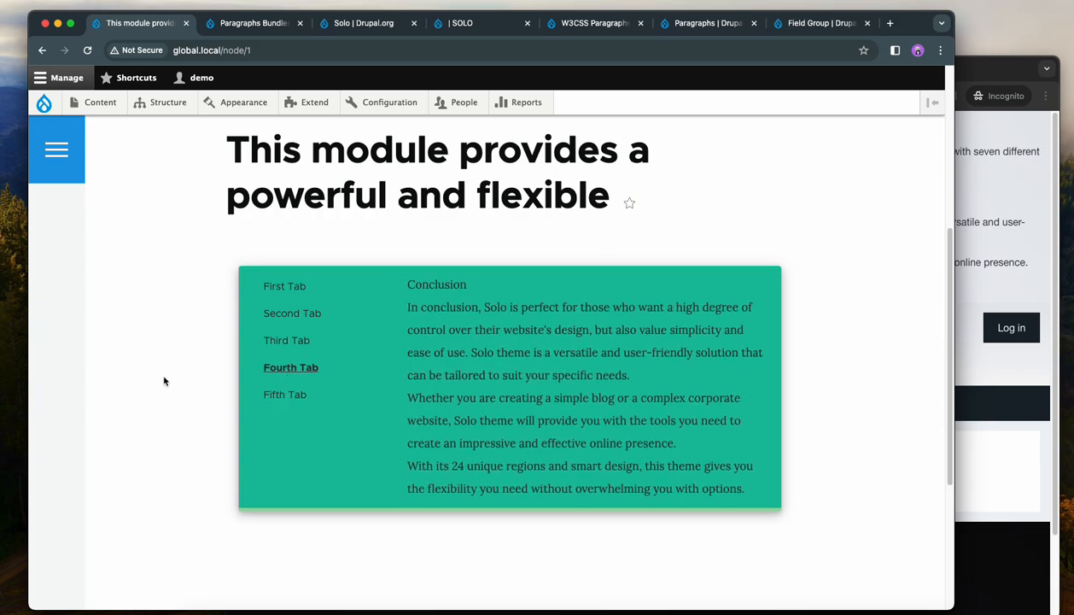
pyautogui.scroll(9, 165, 381)
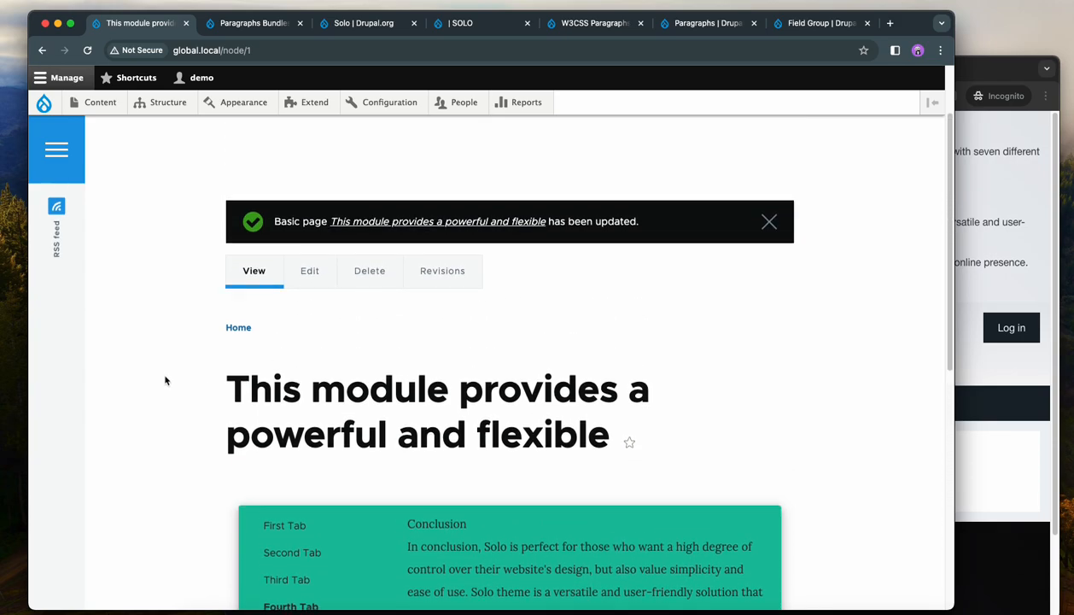
# Review the Tabs paragraph's tab sections in the page's edit form and save the page without changes.
pyautogui.click(307, 271)
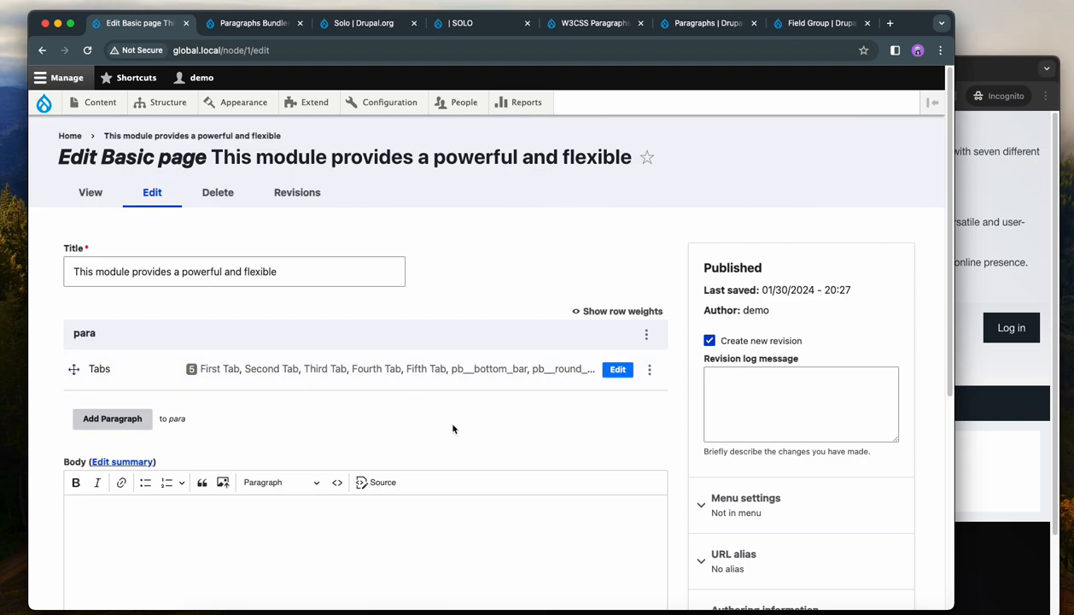
pyautogui.click(617, 369)
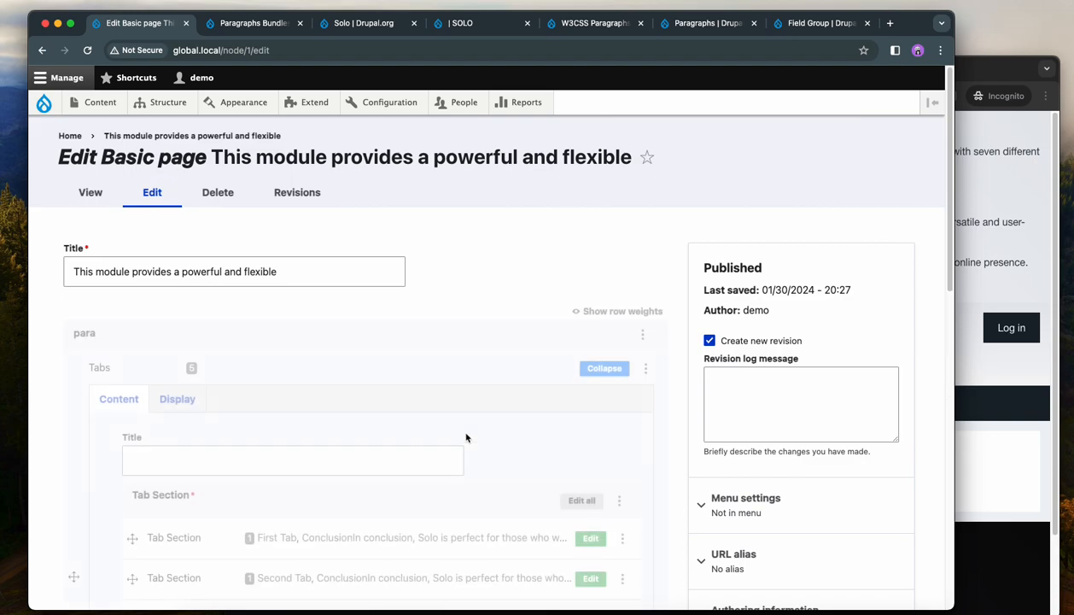
pyautogui.scroll(-3, 461, 431)
pyautogui.scroll(-3, 453, 436)
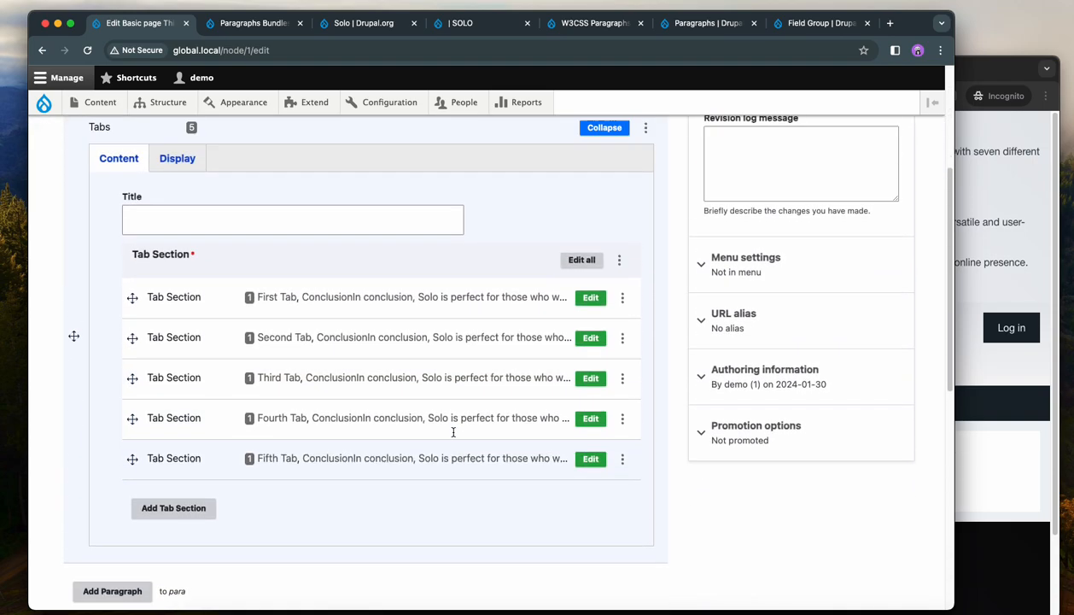
pyautogui.scroll(3, 425, 265)
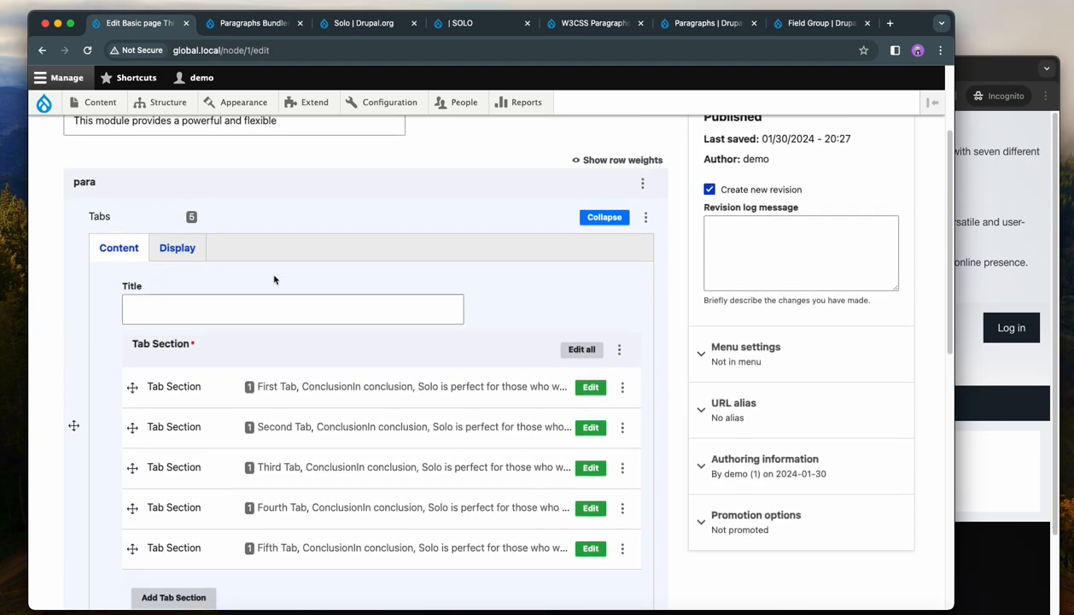
pyautogui.scroll(-15, 273, 279)
pyautogui.click(91, 519)
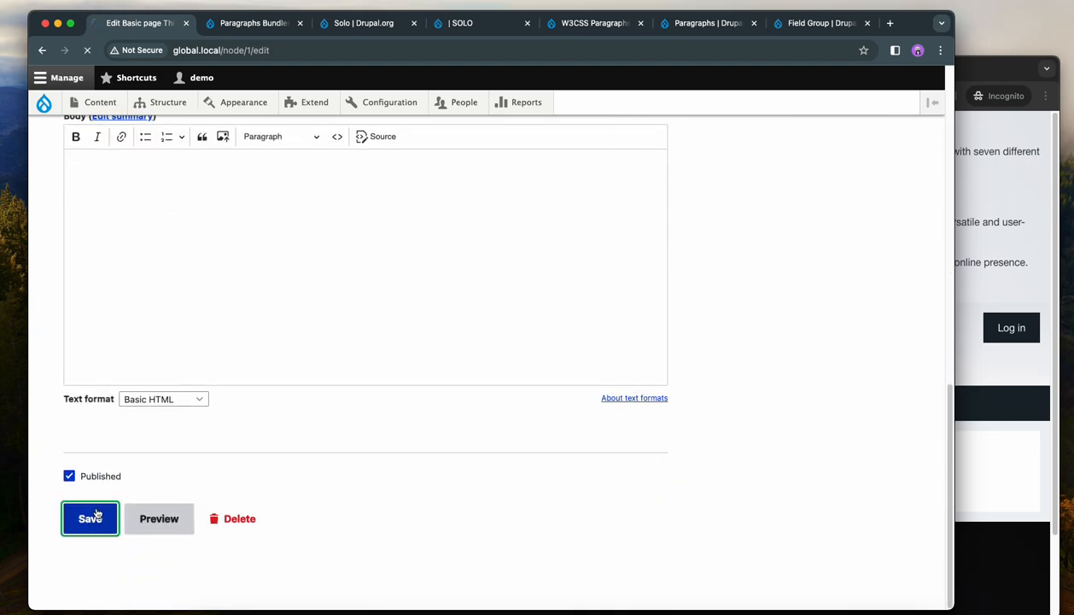
# Test the zoom animation in the vertical layout by opening Second Tab, Third Tab and Fourth Tab.
pyautogui.scroll(-5, 169, 413)
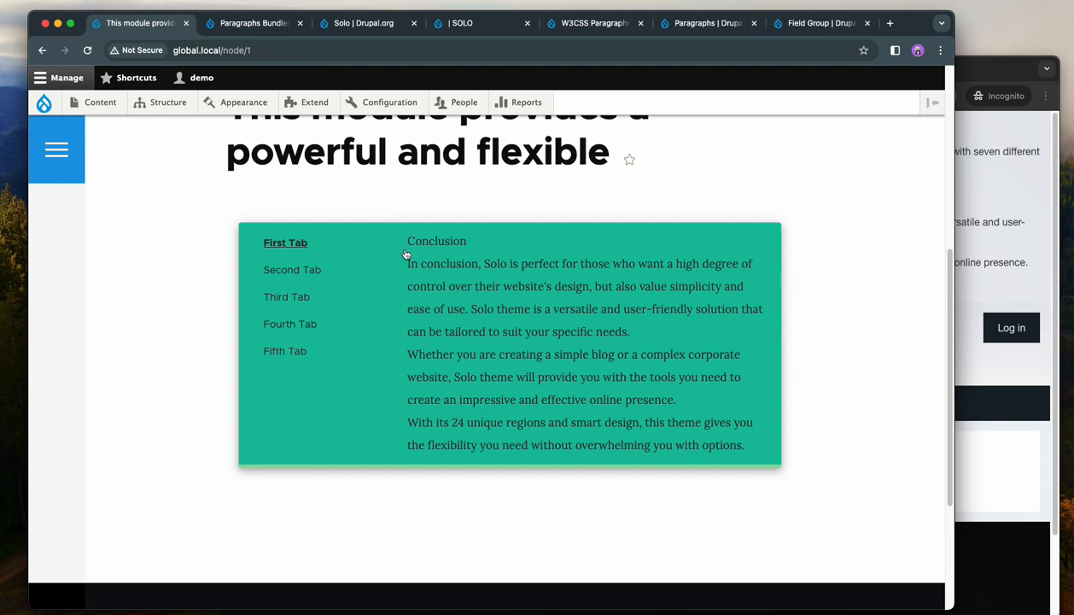
pyautogui.click(288, 272)
pyautogui.click(293, 298)
pyautogui.click(287, 325)
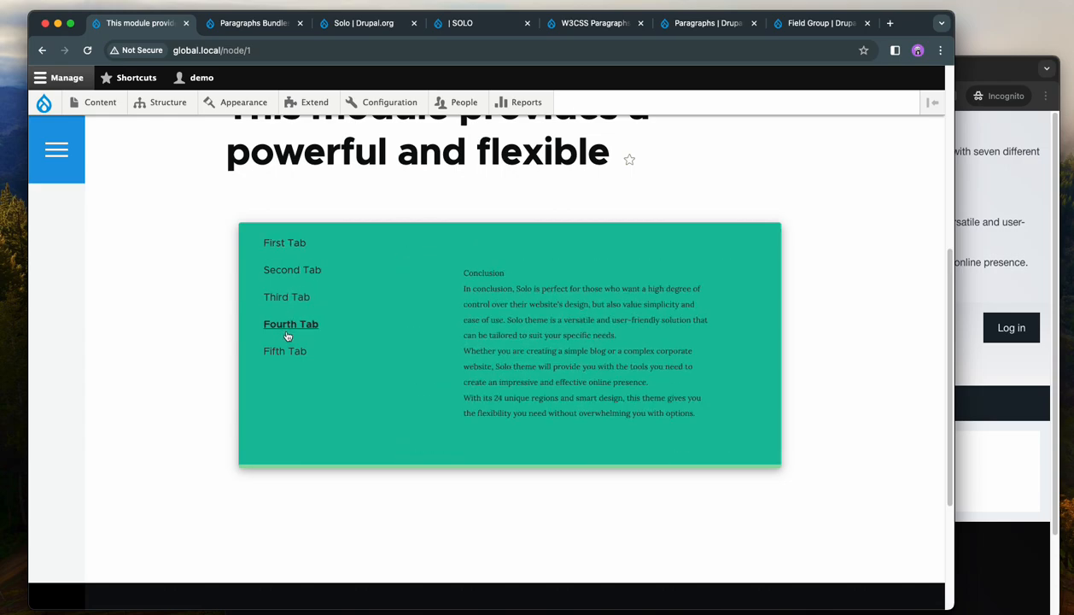
# Change the Tabs paragraph's background color to light blue #dee6f7 in its display settings.
pyautogui.scroll(5, 124, 364)
pyautogui.click(308, 205)
pyautogui.click(617, 353)
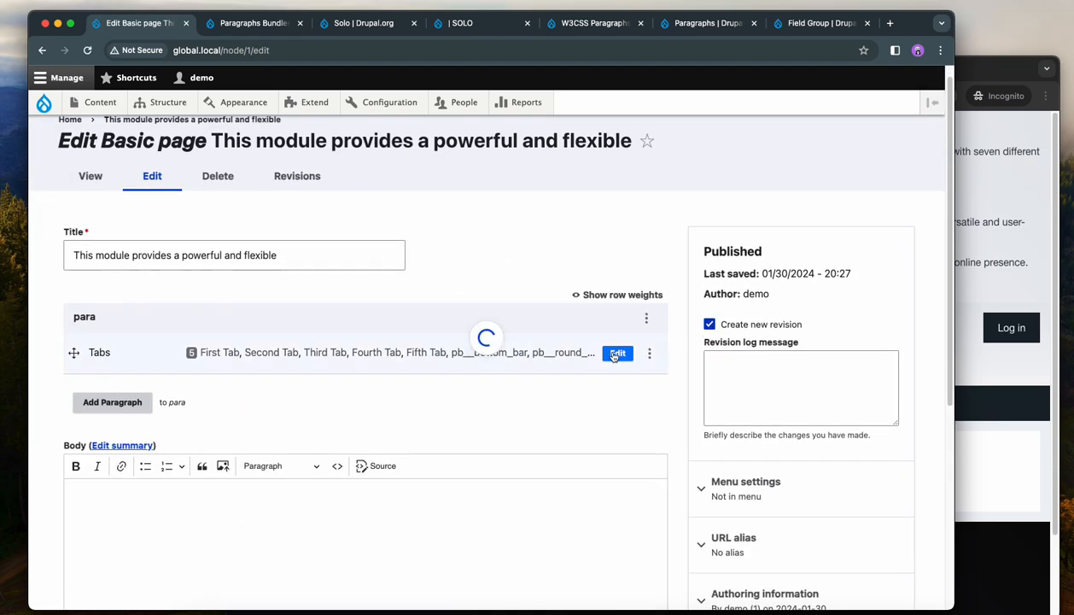
pyautogui.scroll(-3, 449, 395)
pyautogui.click(201, 272)
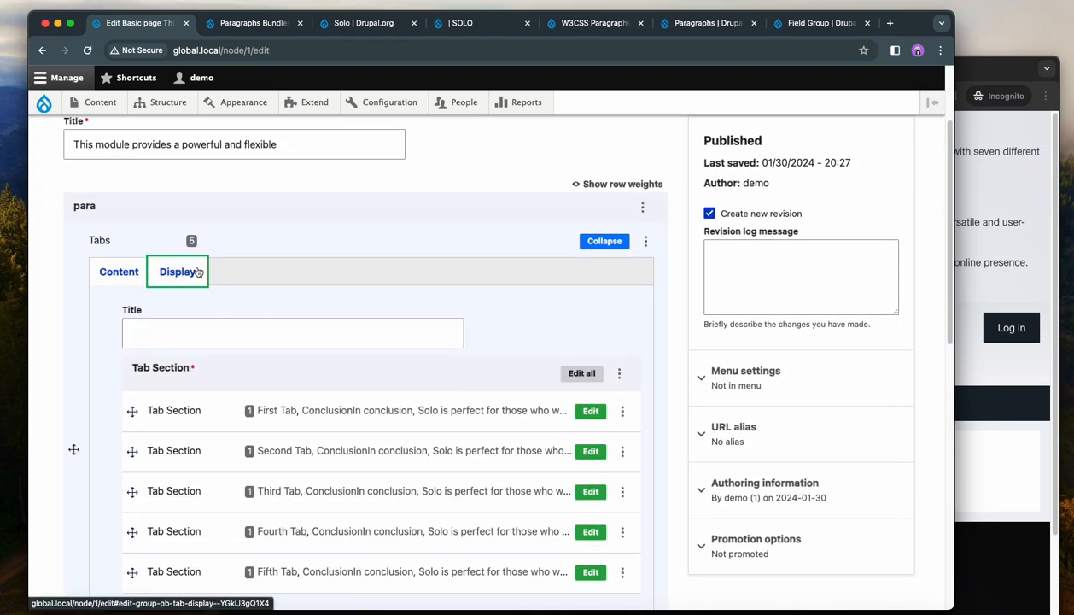
pyautogui.click(470, 342)
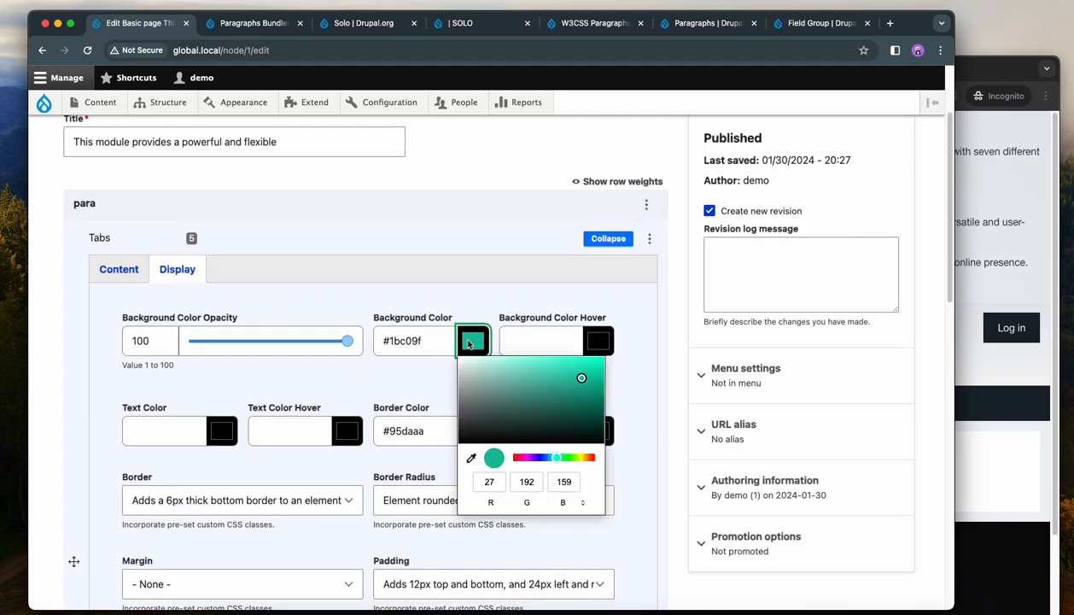
pyautogui.moveTo(559, 461); pyautogui.dragTo(543, 457)
pyautogui.moveTo(583, 379); pyautogui.dragTo(475, 359)
# Set the Tabs paragraph's active tab background to pale yellow #f8f7d8 and save the page.
pyautogui.scroll(-3, 476, 337)
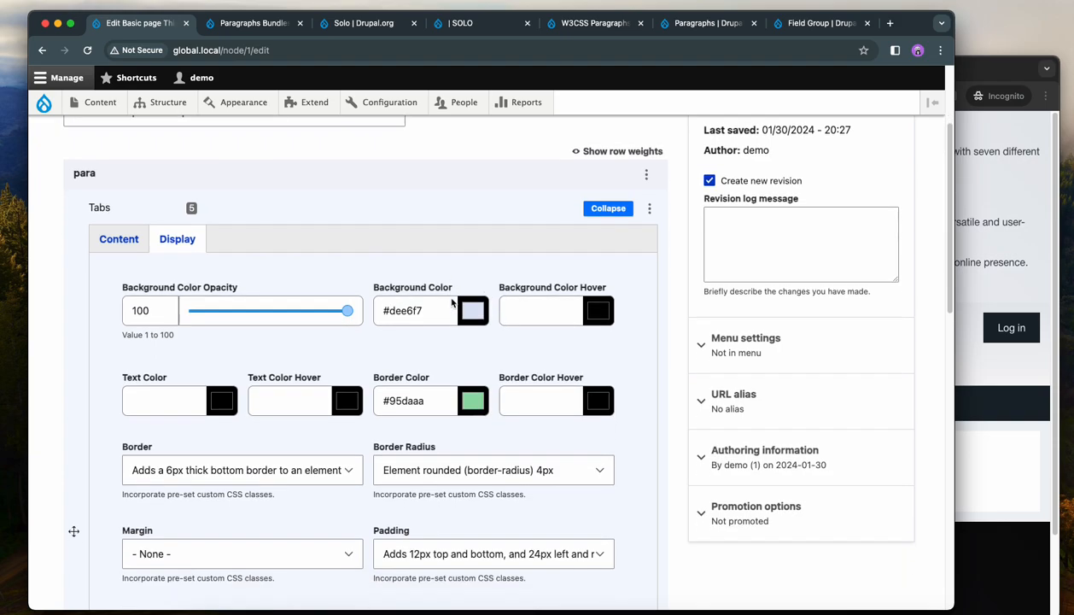
pyautogui.scroll(-9, 478, 337)
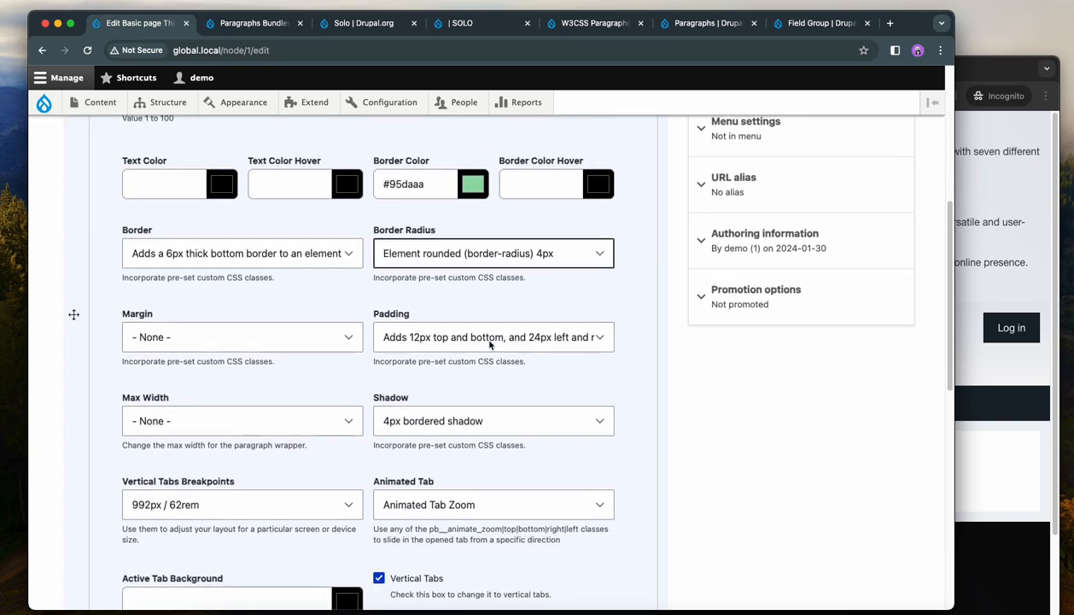
pyautogui.click(191, 437)
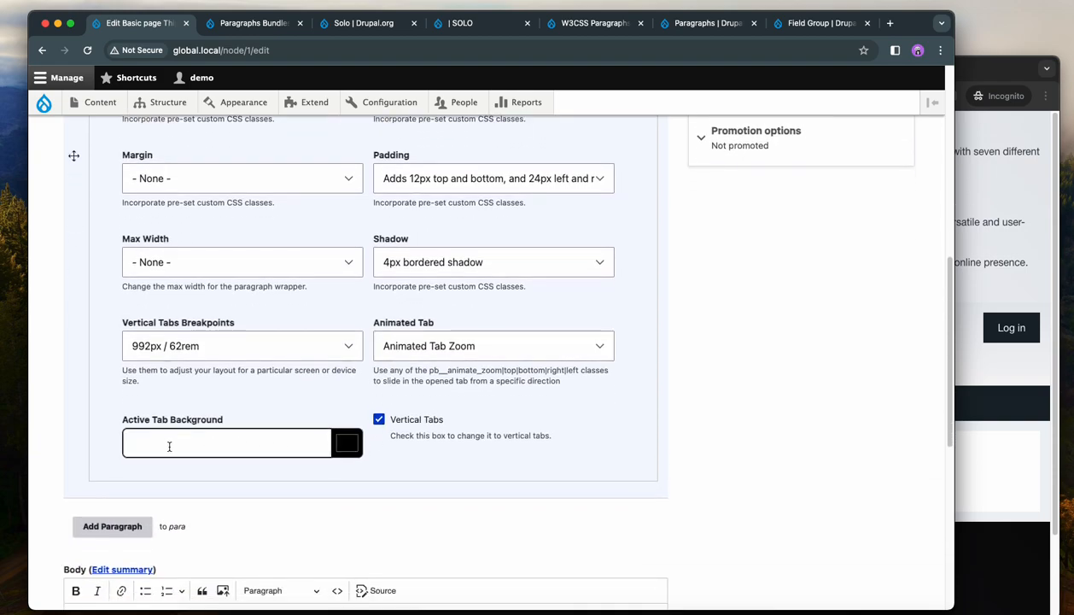
pyautogui.click(346, 446)
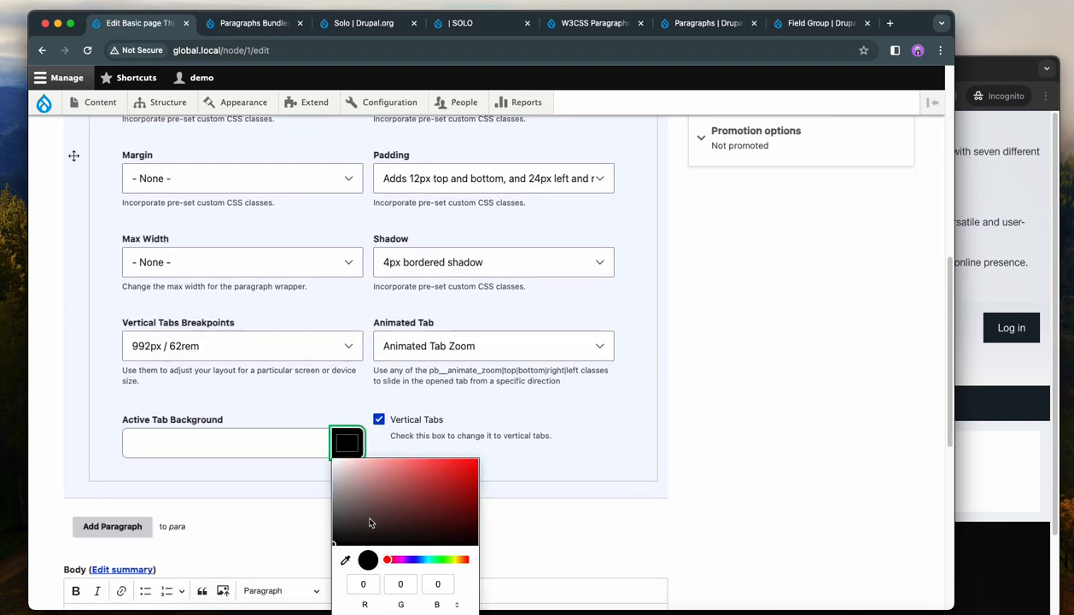
pyautogui.moveTo(410, 554); pyautogui.dragTo(457, 564)
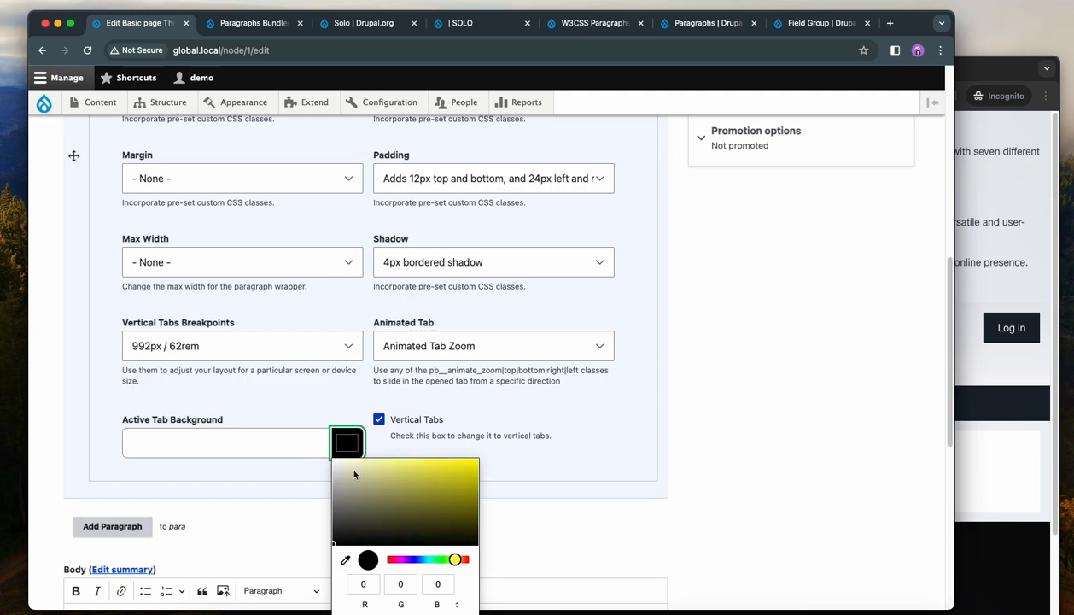
pyautogui.click(343, 462)
pyautogui.moveTo(342, 462); pyautogui.dragTo(352, 463)
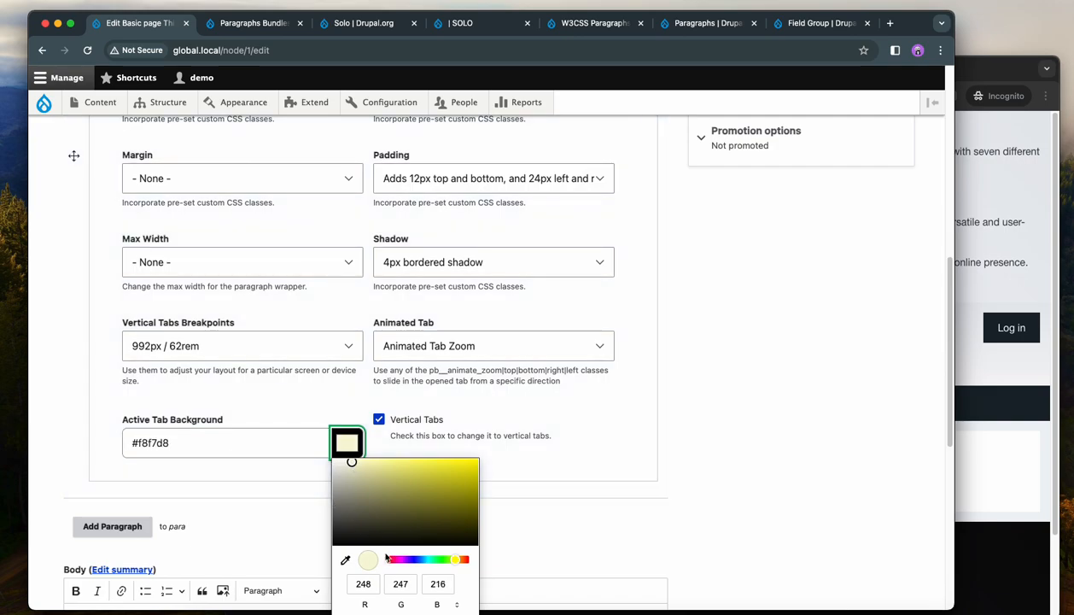
pyautogui.click(273, 495)
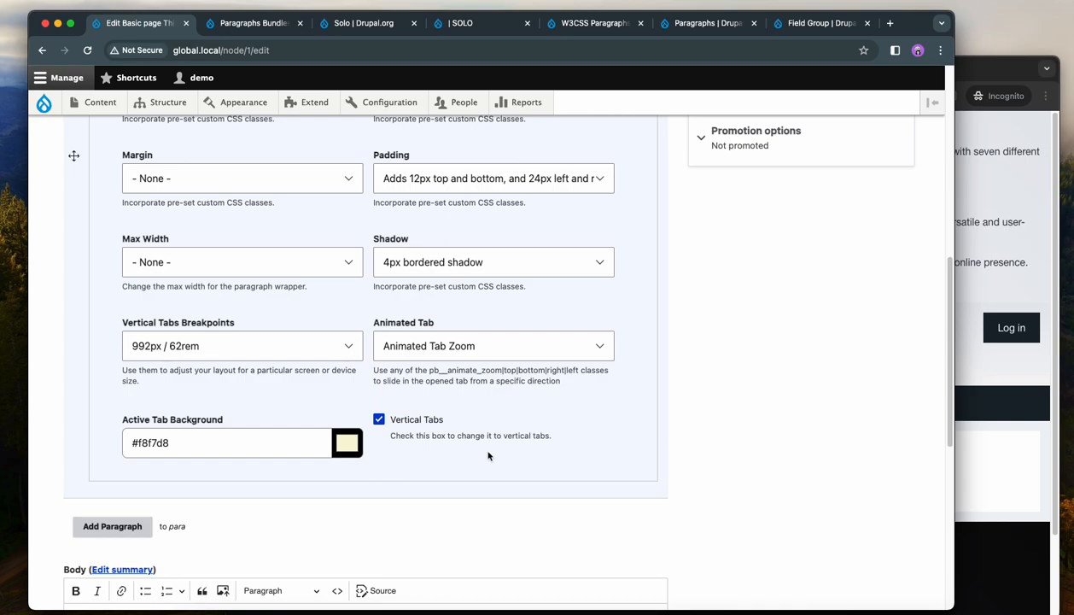
pyautogui.scroll(2, 488, 456)
pyautogui.scroll(-10, 488, 450)
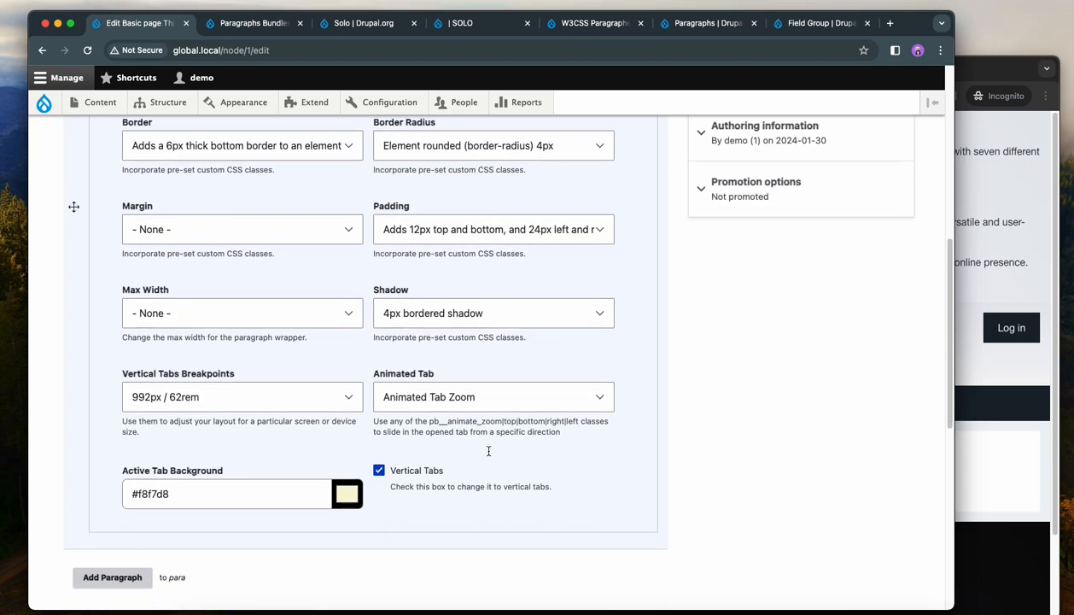
pyautogui.click(101, 514)
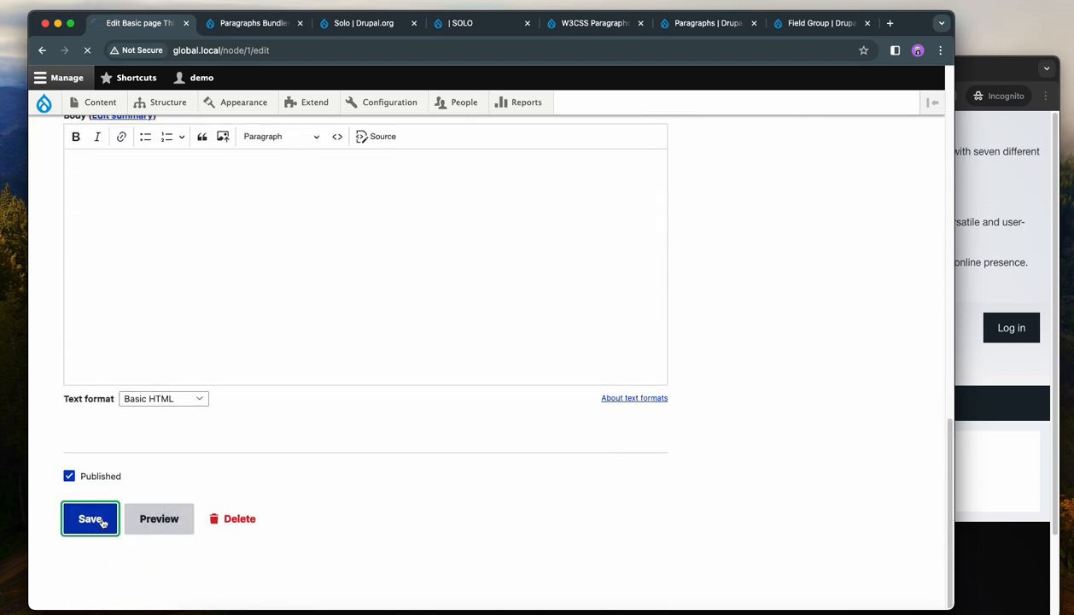
# Check the new background and active tab colors on the saved page by opening Second Tab and Third Tab.
pyautogui.scroll(-5, 83, 490)
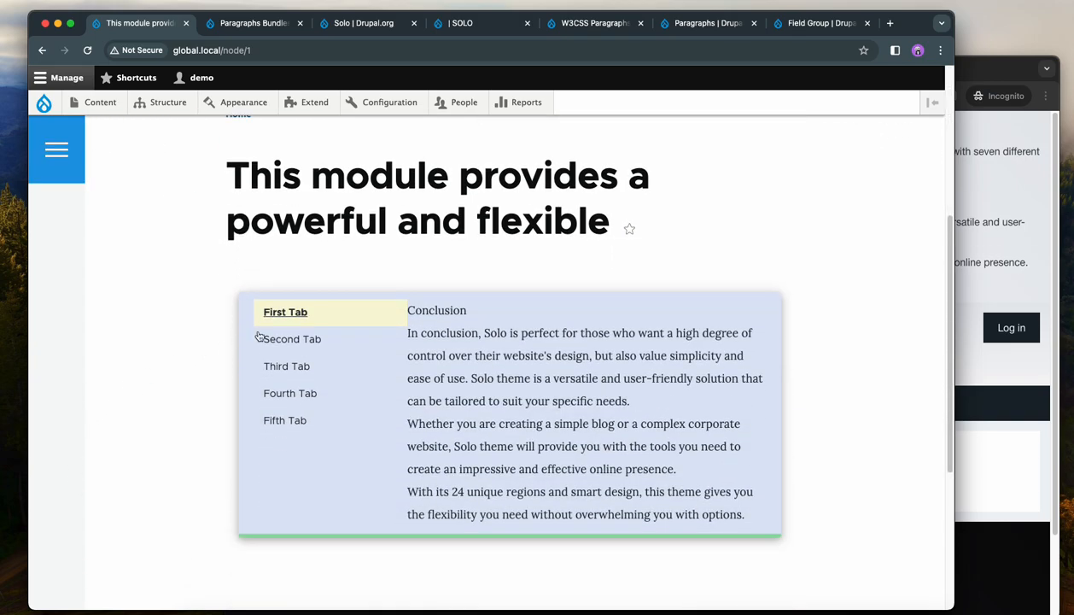
pyautogui.click(290, 338)
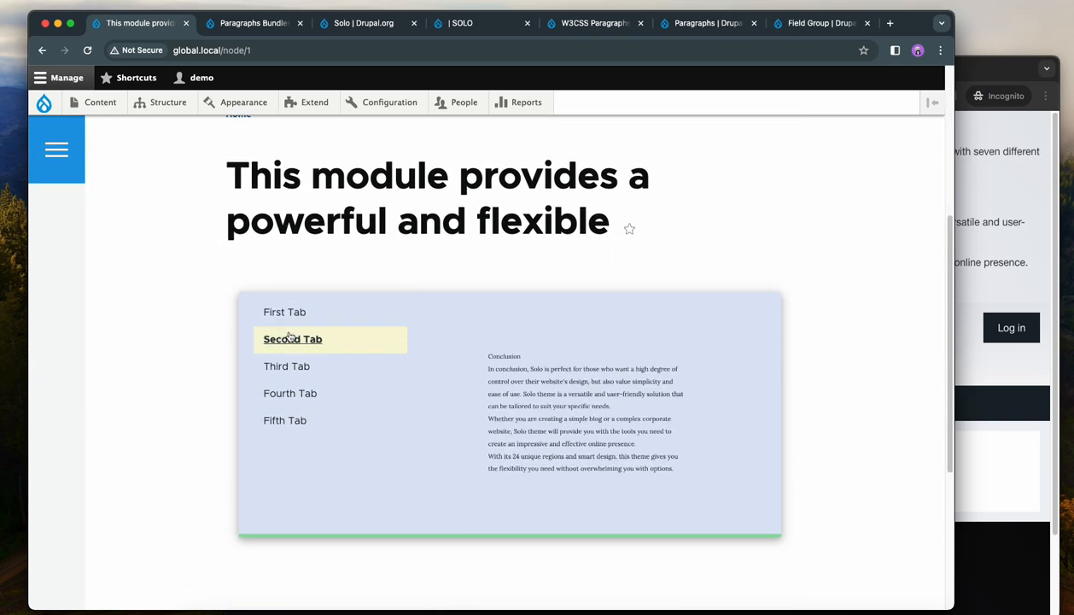
pyautogui.click(287, 359)
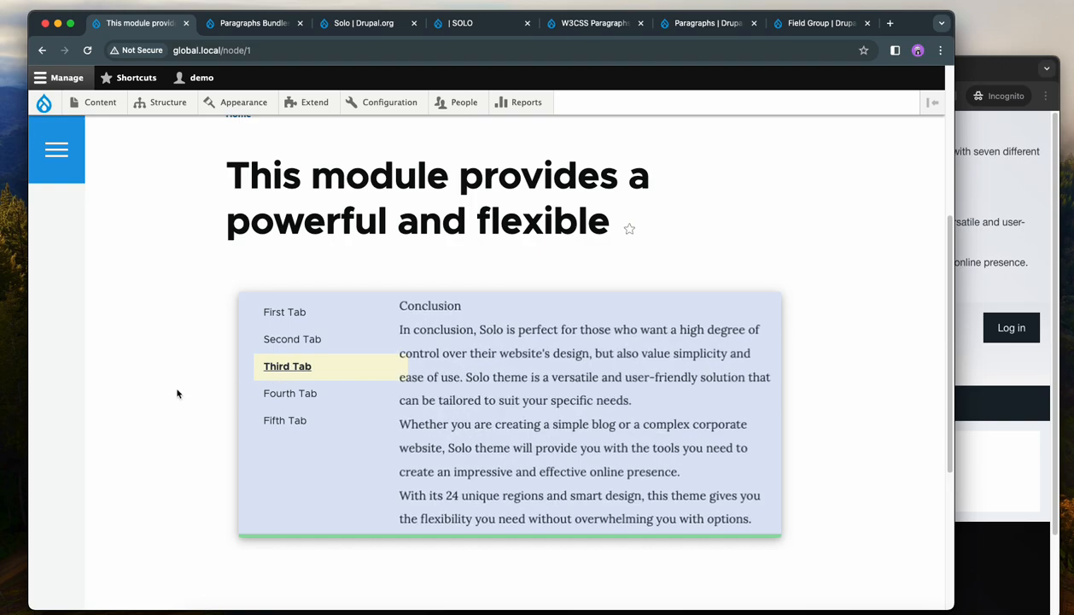
# Reopen the Tabs paragraph's display settings for editing and set the tab animation to Animated Tab Bottom.
pyautogui.scroll(5, 177, 392)
pyautogui.click(310, 309)
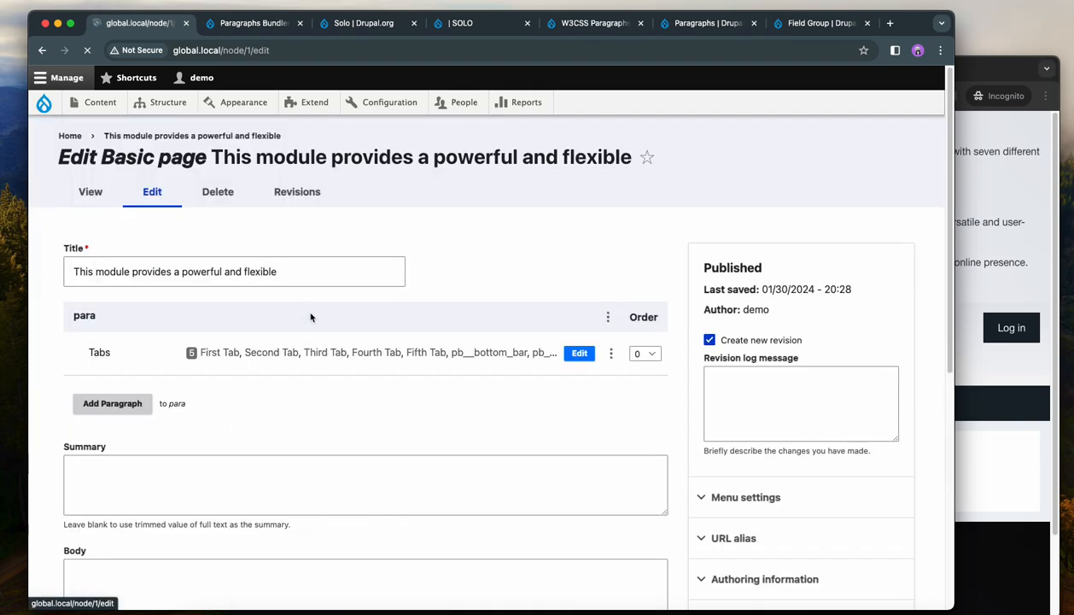
pyautogui.click(618, 366)
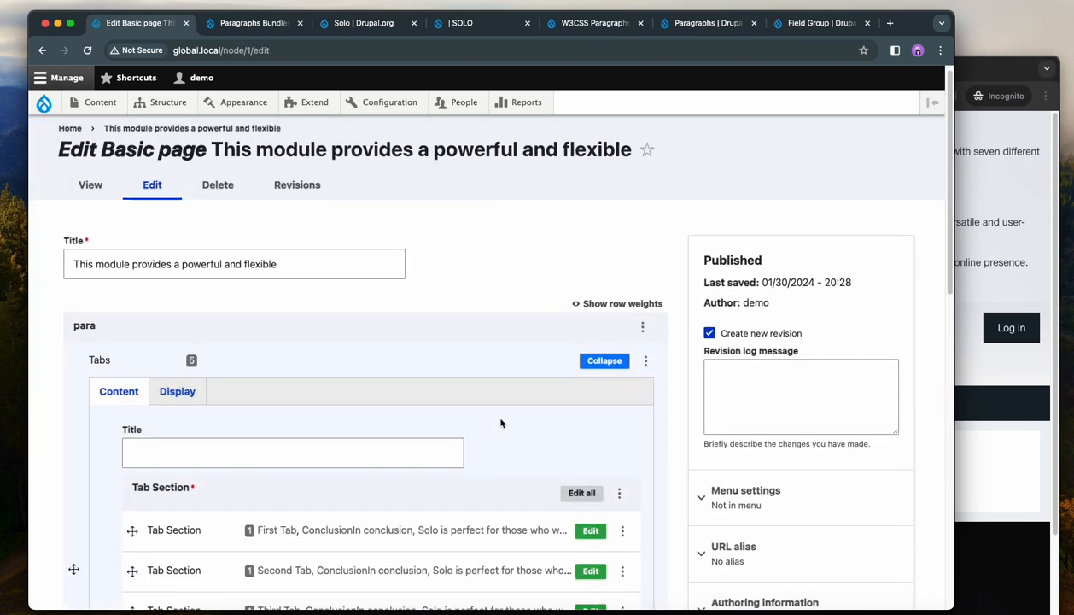
pyautogui.click(197, 386)
pyautogui.scroll(-5, 401, 393)
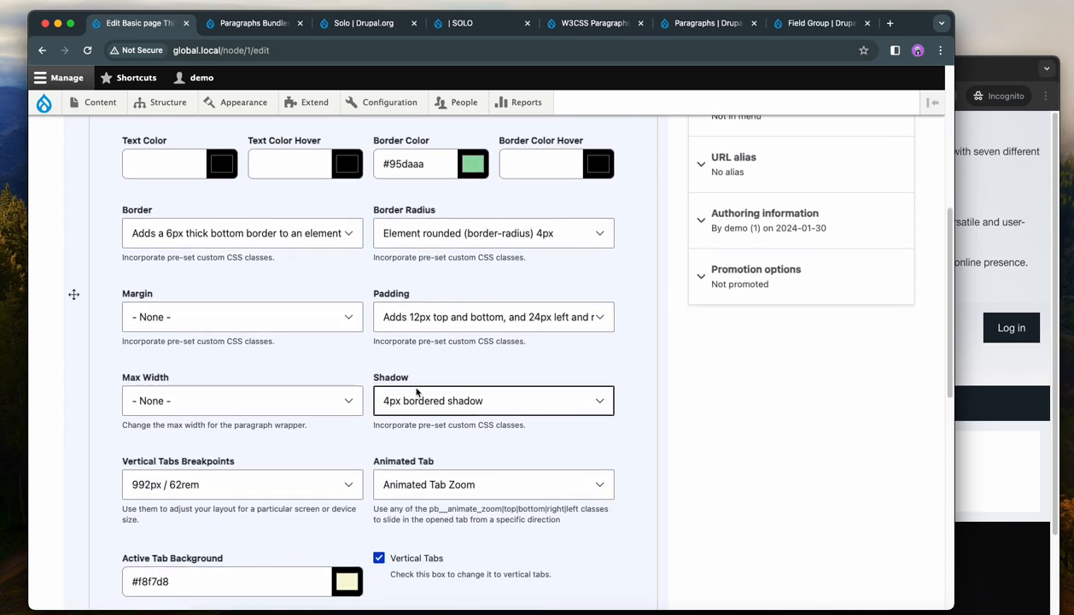
pyautogui.click(480, 483)
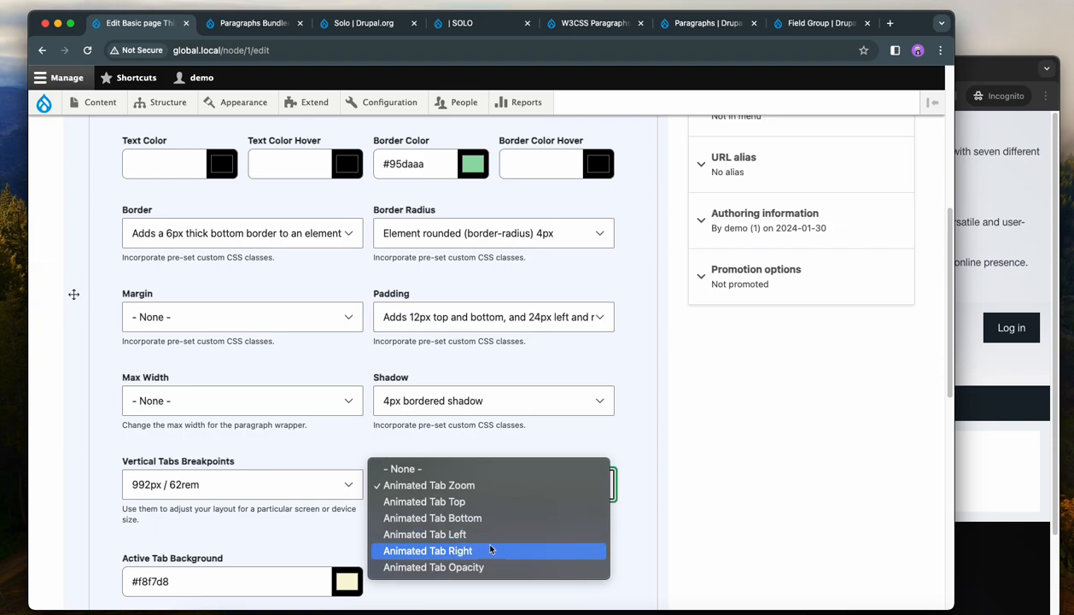
pyautogui.click(487, 518)
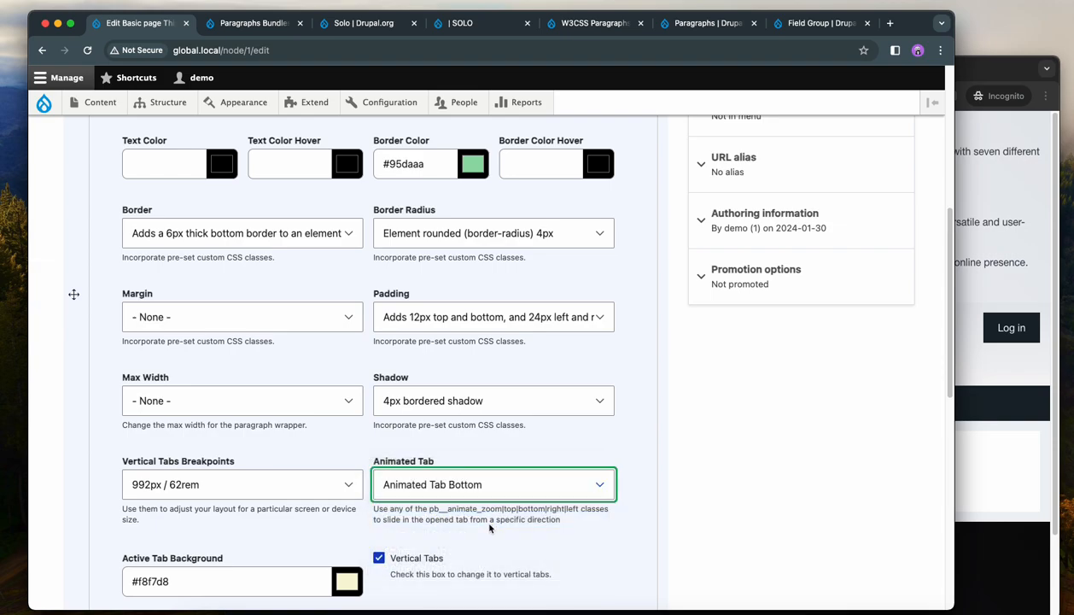
# Set the vertical tabs breakpoint to 1200px / 75rem and save the page.
pyautogui.click(236, 486)
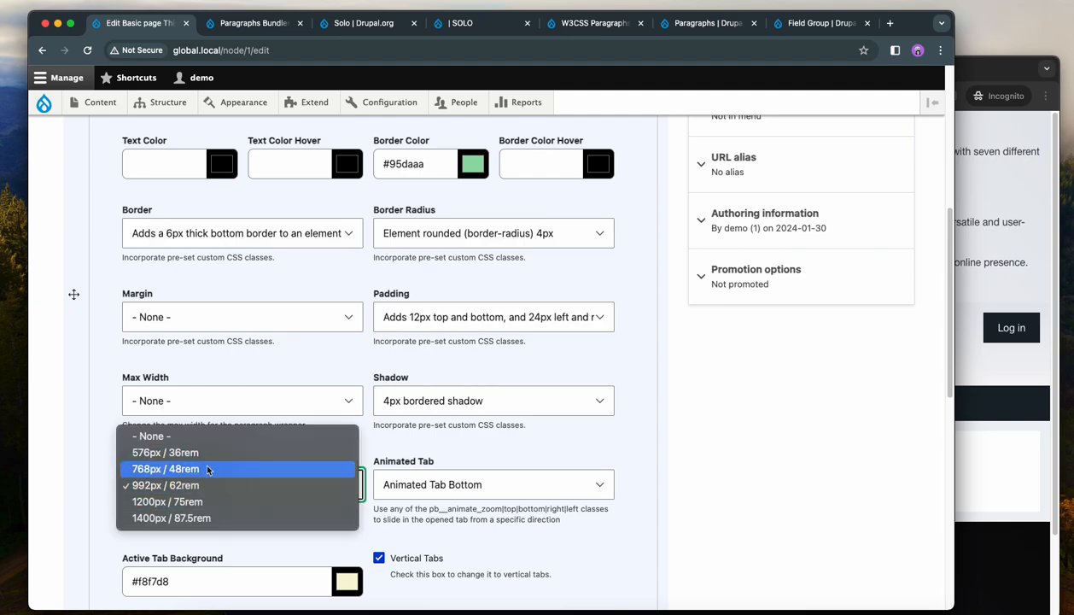
pyautogui.click(197, 509)
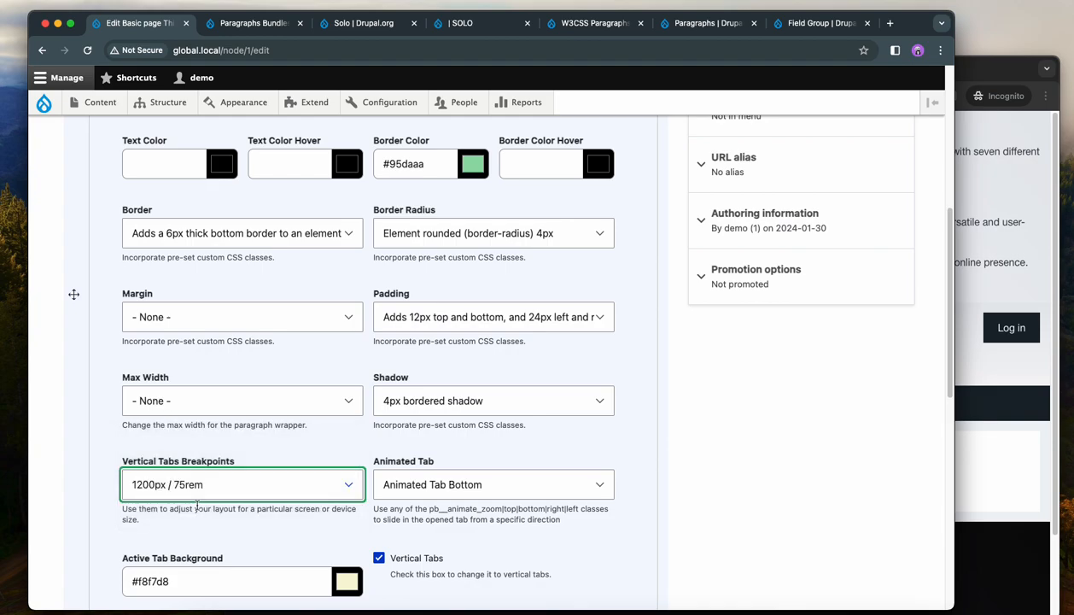
pyautogui.scroll(-15, 280, 478)
pyautogui.click(94, 520)
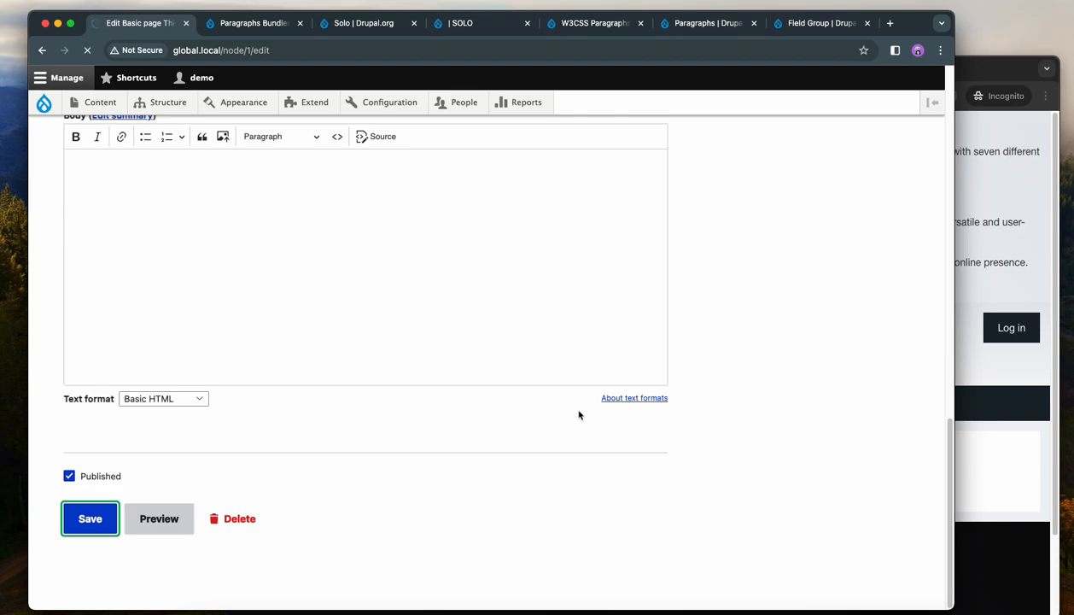
# Widen the browser window and examine the vertical tabs layout on the saved page.
pyautogui.scroll(-5, 578, 414)
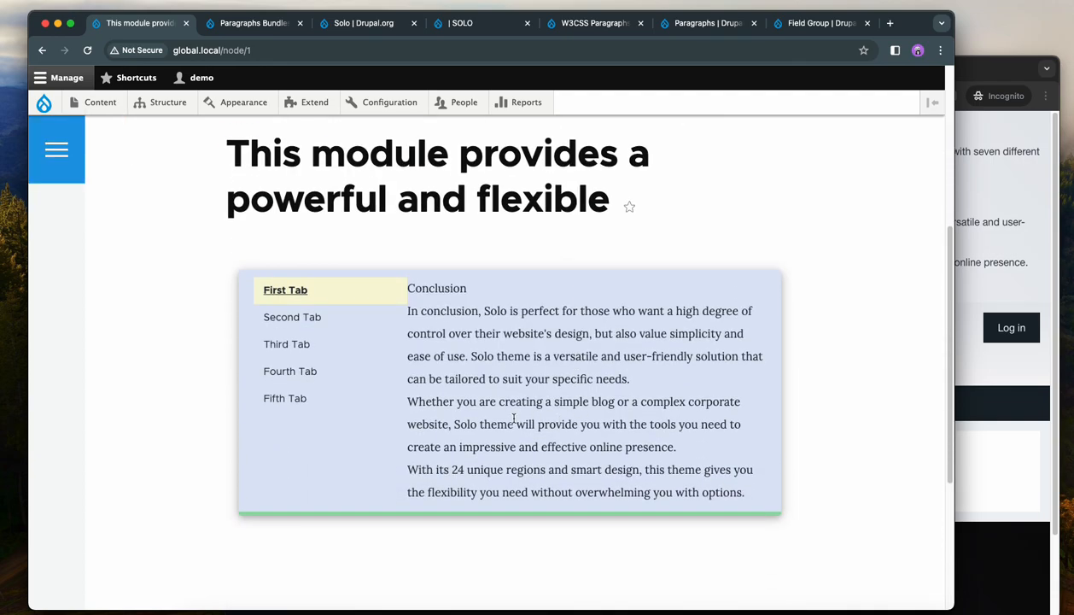
pyautogui.moveTo(955, 374); pyautogui.dragTo(1053, 406)
pyautogui.scroll(1, 324, 292)
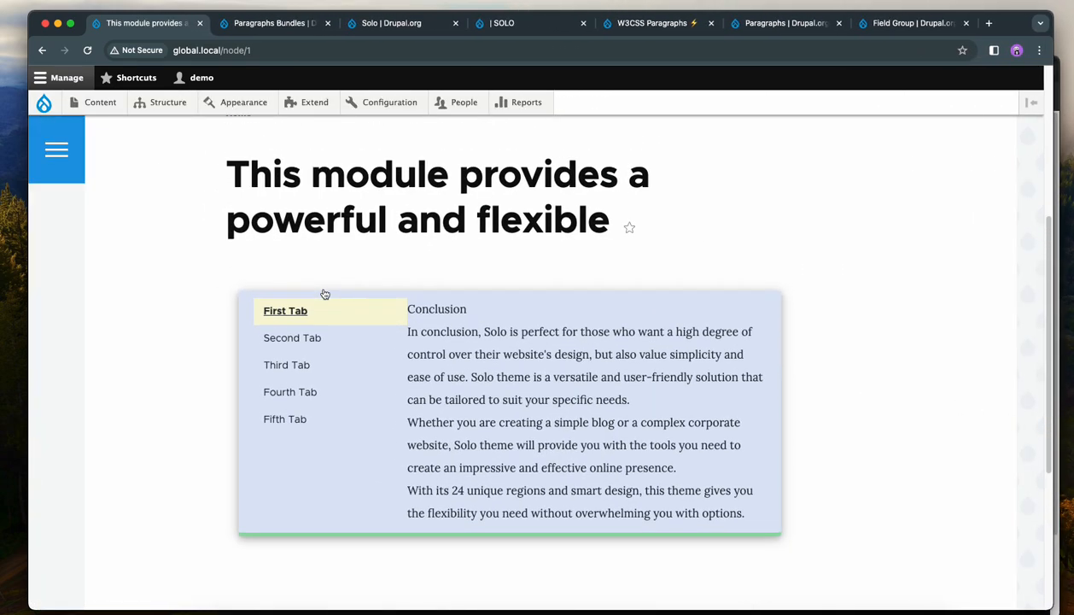
# Edit the Tabs paragraph's display settings and change the active tab background to pale pink #fdf5ff.
pyautogui.scroll(3, 399, 353)
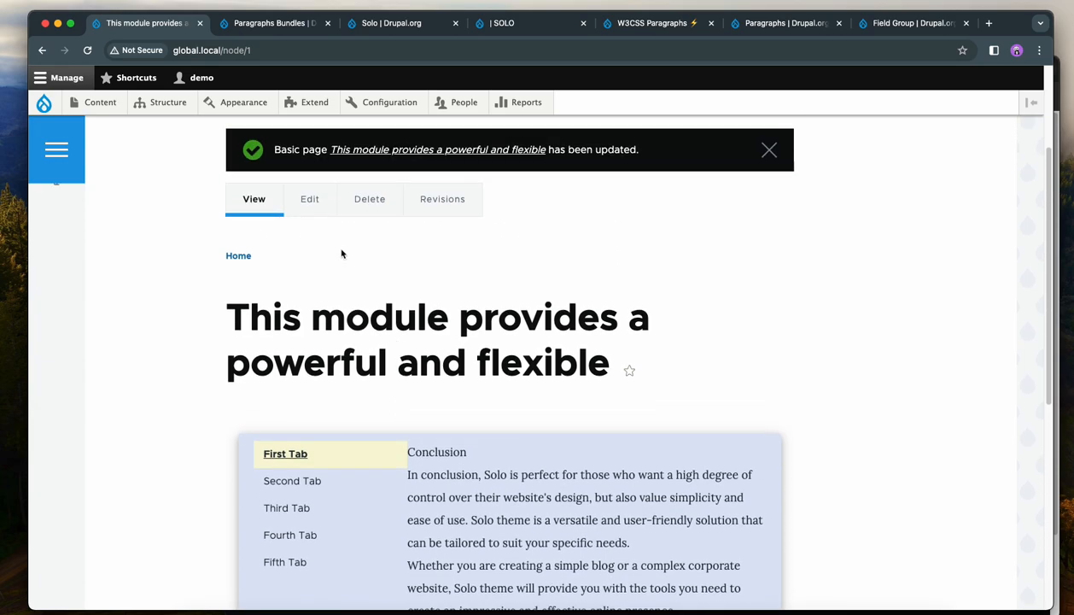
pyautogui.click(306, 197)
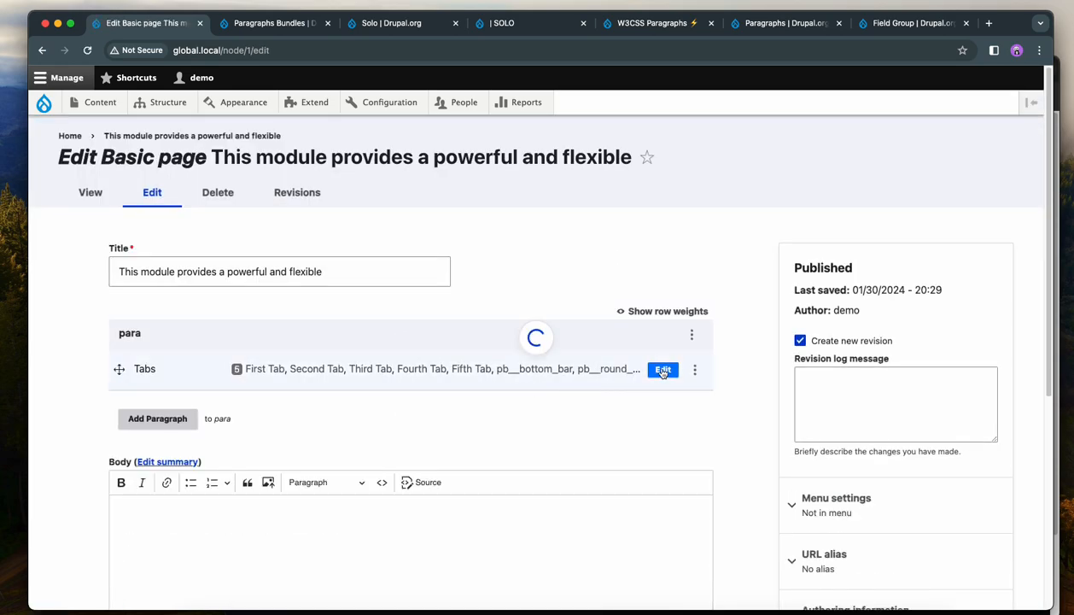
pyautogui.scroll(-3, 547, 425)
pyautogui.click(233, 222)
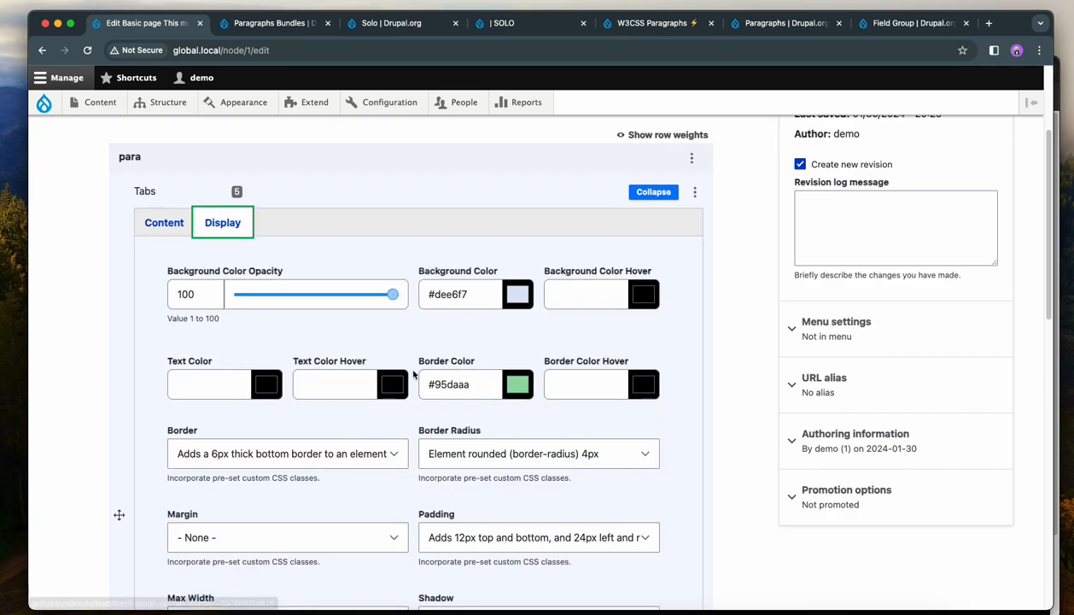
pyautogui.scroll(-5, 403, 369)
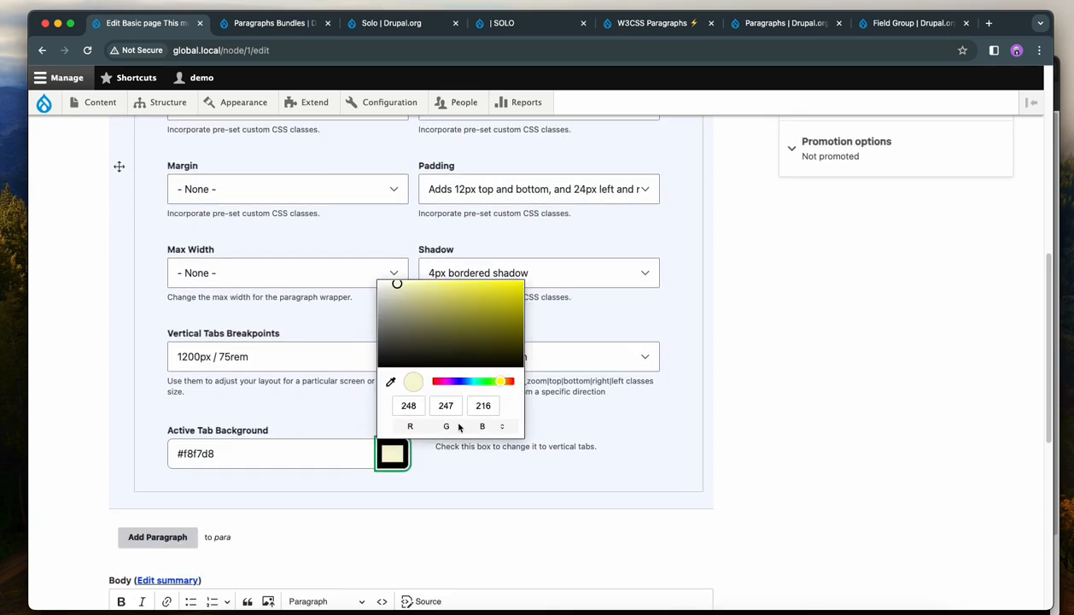
pyautogui.click(448, 381)
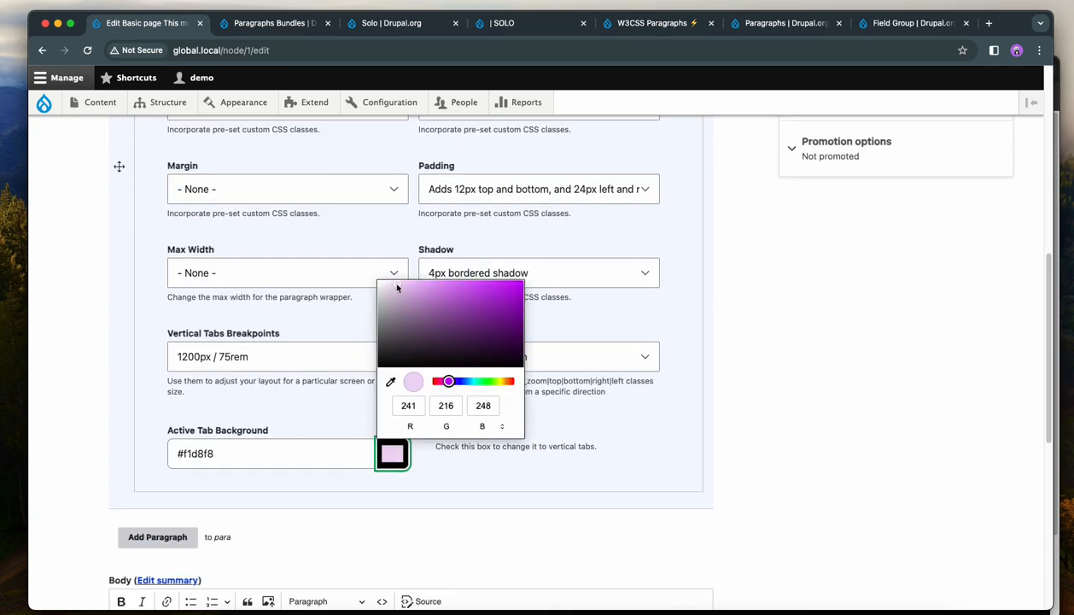
pyautogui.moveTo(397, 288); pyautogui.dragTo(386, 283)
pyautogui.moveTo(241, 452); pyautogui.dragTo(166, 457)
pyautogui.rightClick(181, 451)
pyautogui.click(205, 469)
pyautogui.click(189, 474)
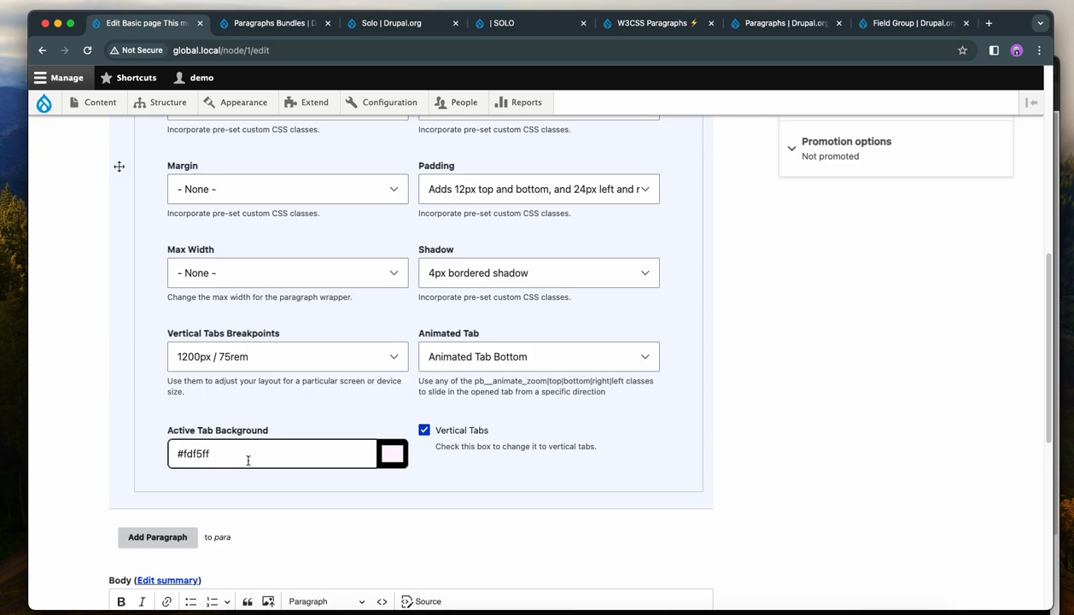
# Remove the fifth, fourth, third and second tab sections from the Tabs paragraph's content, keeping only the First Tab section.
pyautogui.scroll(5, 248, 459)
pyautogui.click(164, 270)
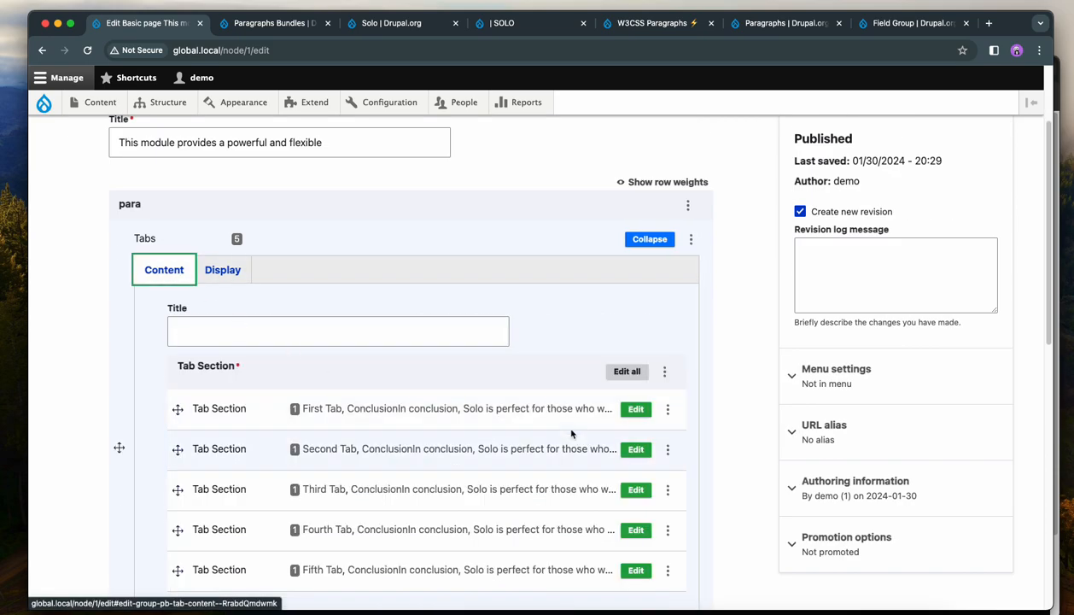
pyautogui.scroll(-1, 698, 517)
pyautogui.click(668, 496)
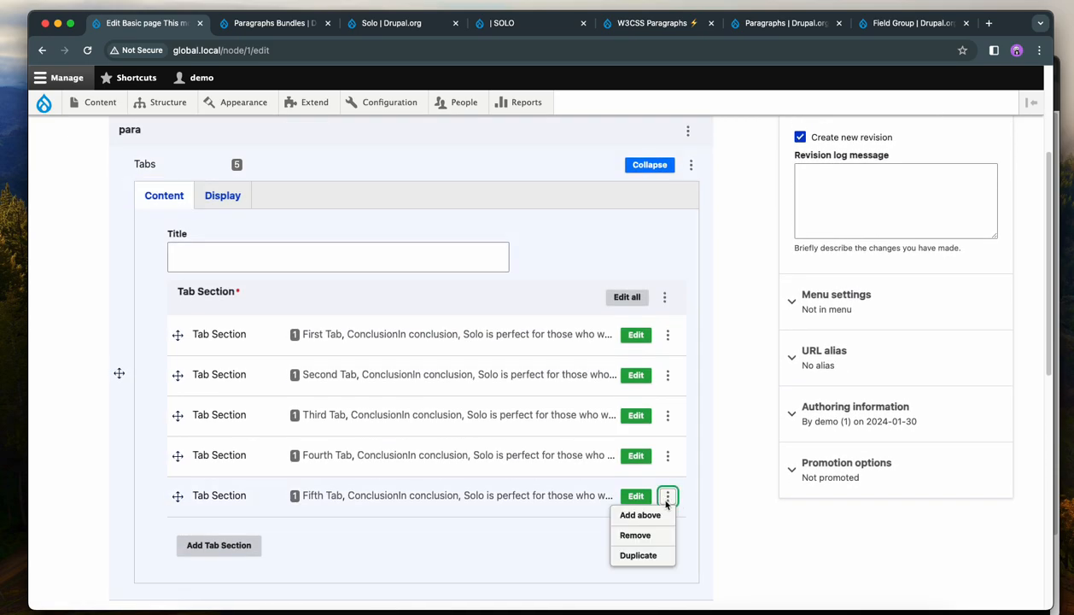
pyautogui.click(638, 533)
pyautogui.click(668, 455)
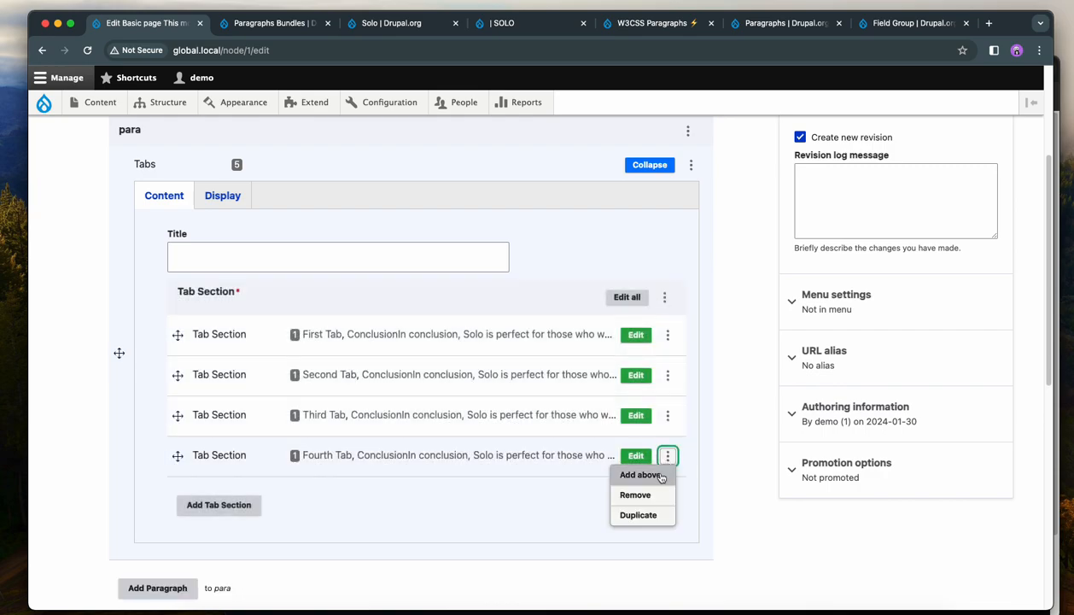
pyautogui.click(649, 492)
pyautogui.click(668, 415)
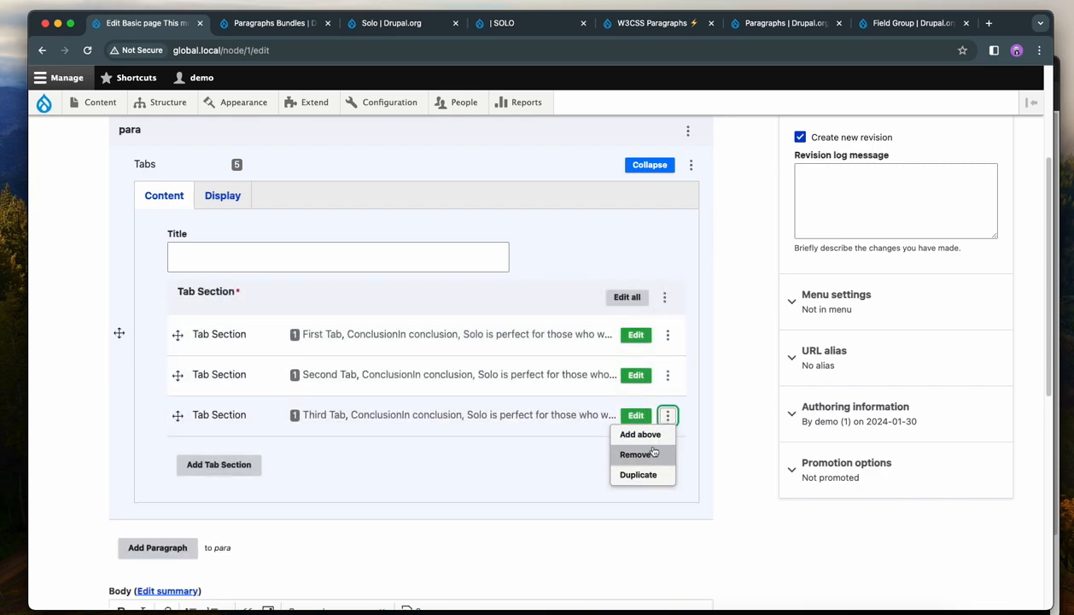
pyautogui.click(640, 451)
pyautogui.click(668, 375)
pyautogui.click(638, 413)
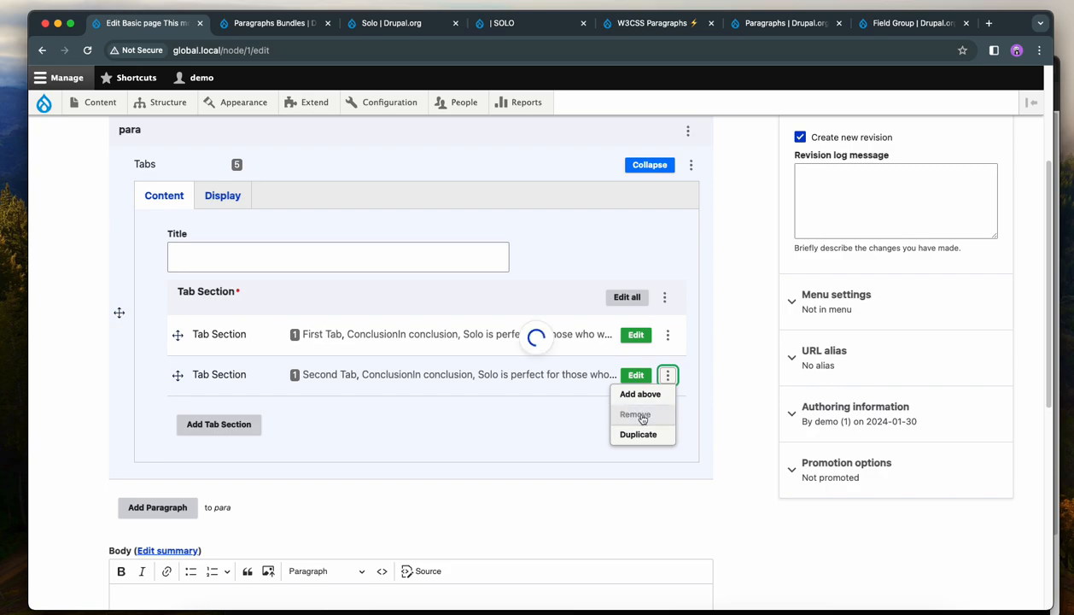
# Open the First Tab section and the Simple paragraph in its body for editing.
pyautogui.click(636, 329)
pyautogui.scroll(-2, 615, 367)
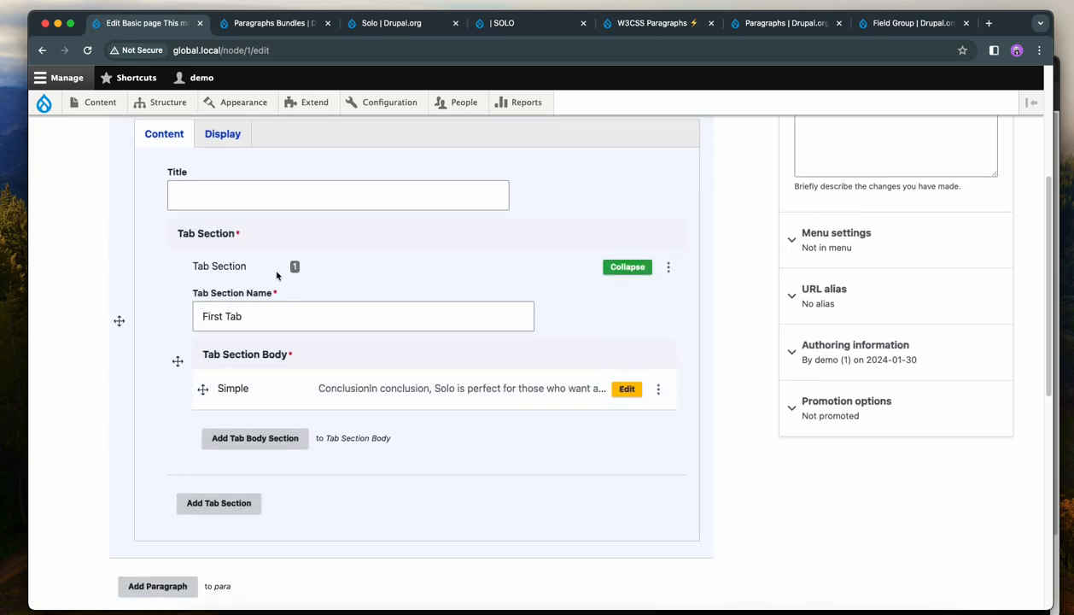
pyautogui.scroll(2, 329, 292)
pyautogui.scroll(-3, 376, 342)
pyautogui.scroll(5, 403, 360)
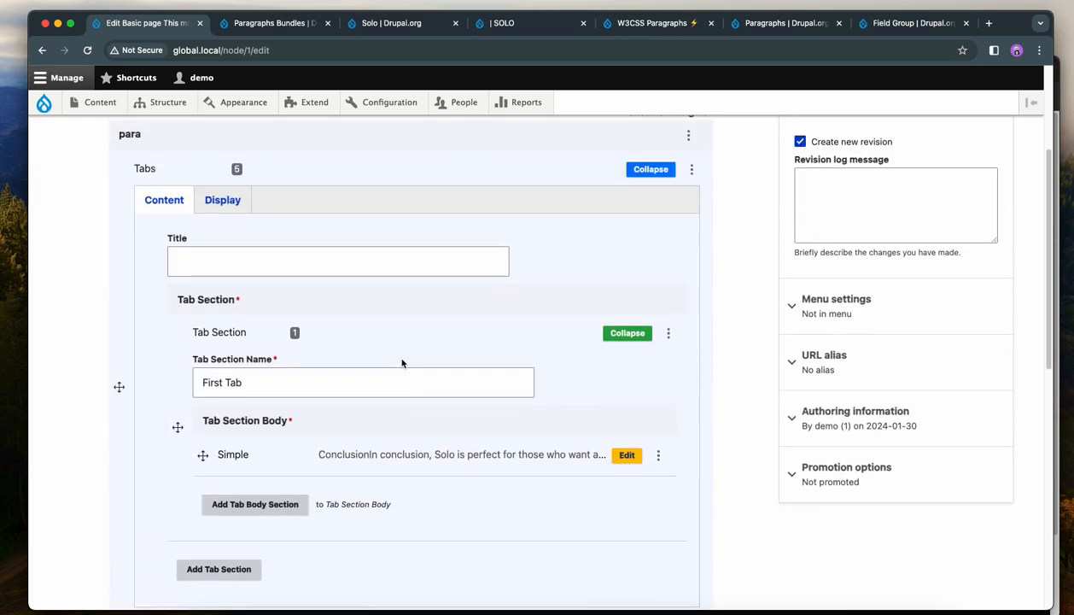
pyautogui.scroll(-5, 403, 359)
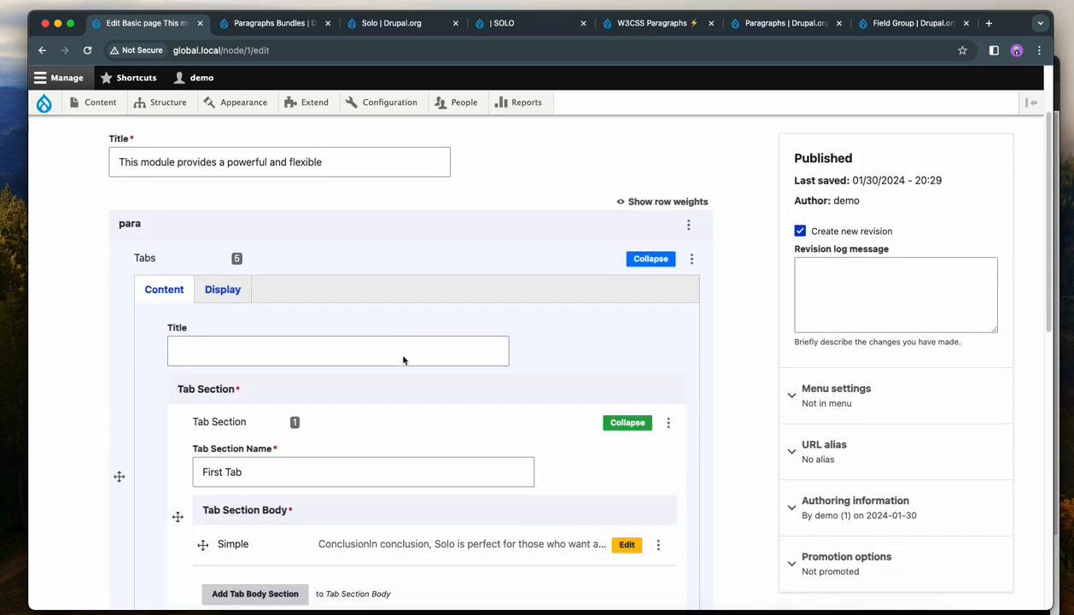
pyautogui.click(627, 401)
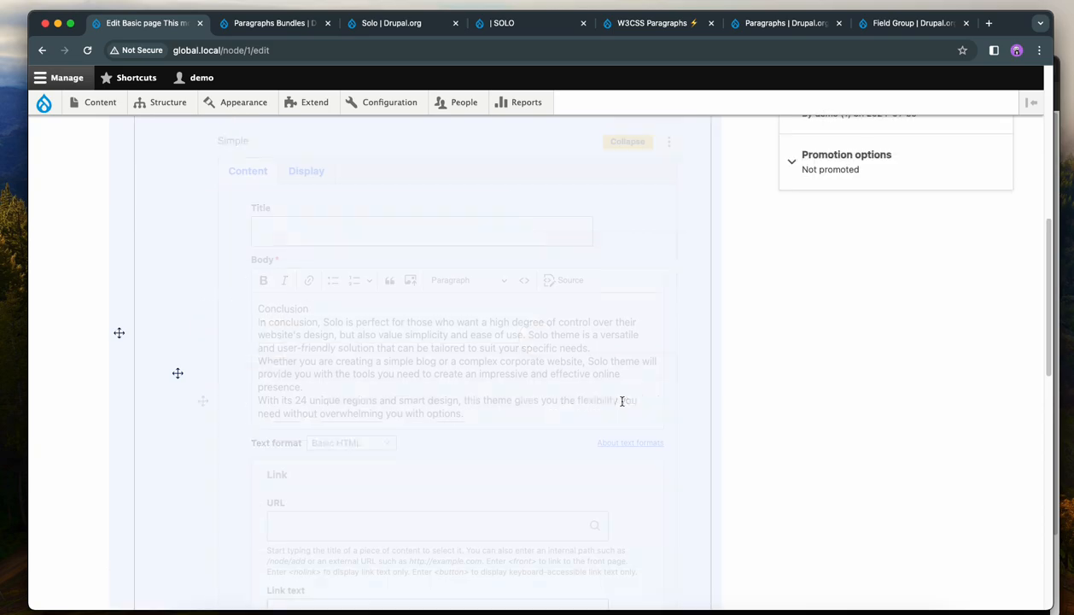
pyautogui.scroll(3, 546, 377)
pyautogui.scroll(3, 507, 346)
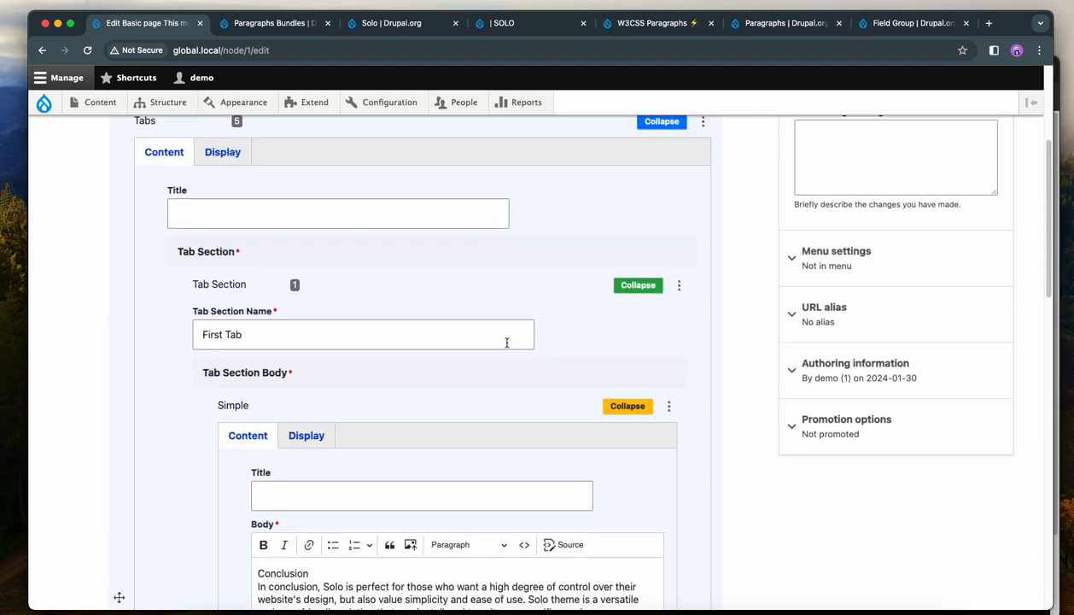
# In the Simple paragraph's display settings, set background color #fdf5ff and padding of 12px top and bottom, 24px left and right.
pyautogui.click(313, 448)
pyautogui.scroll(-7, 365, 440)
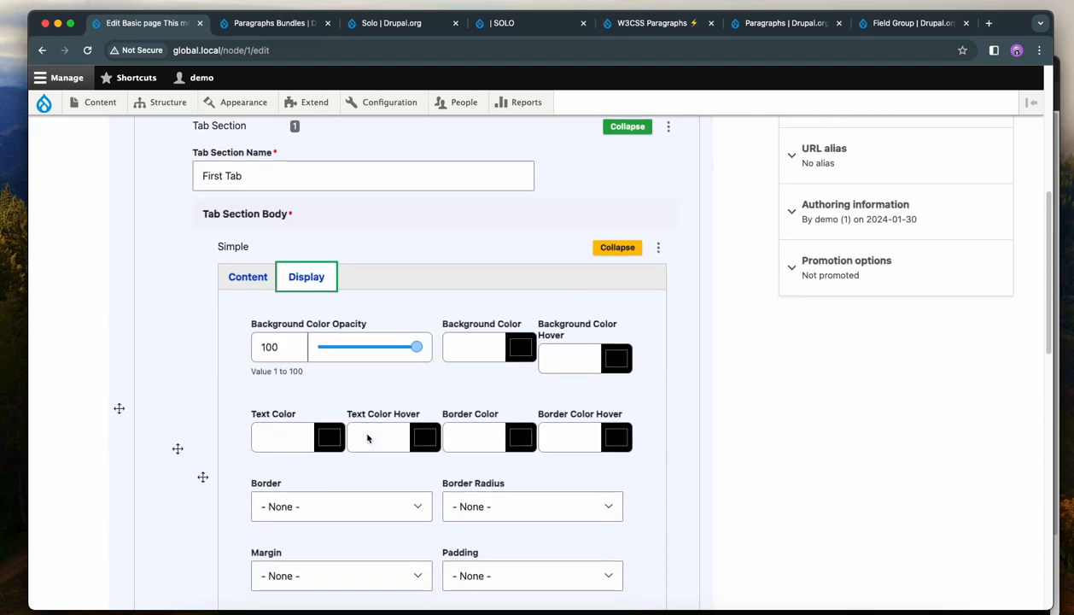
pyautogui.click(471, 245)
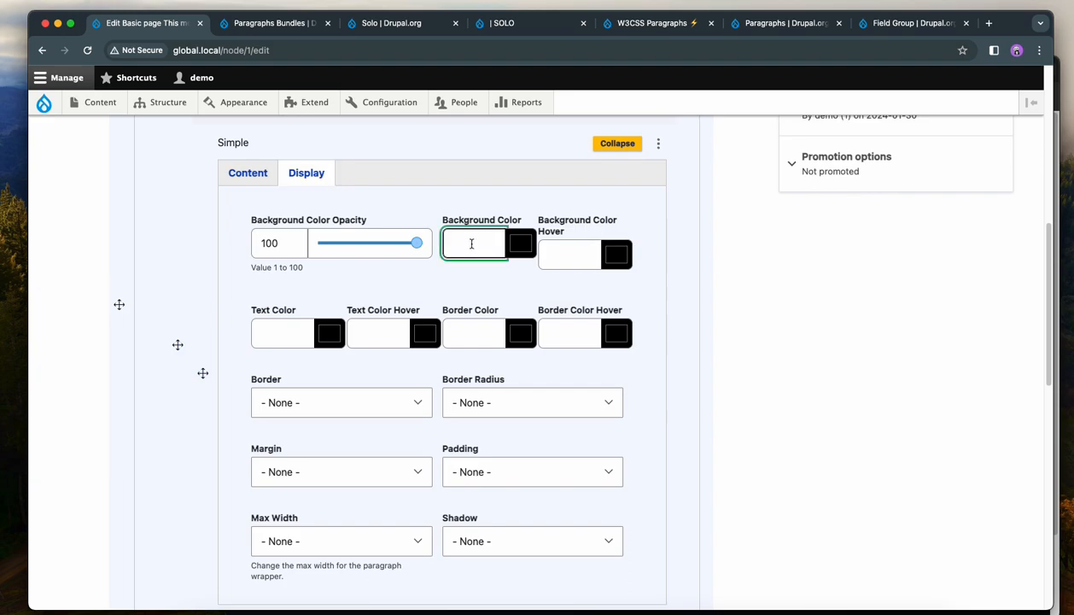
pyautogui.press('super+v')
pyautogui.click(832, 346)
pyautogui.scroll(-3, 831, 346)
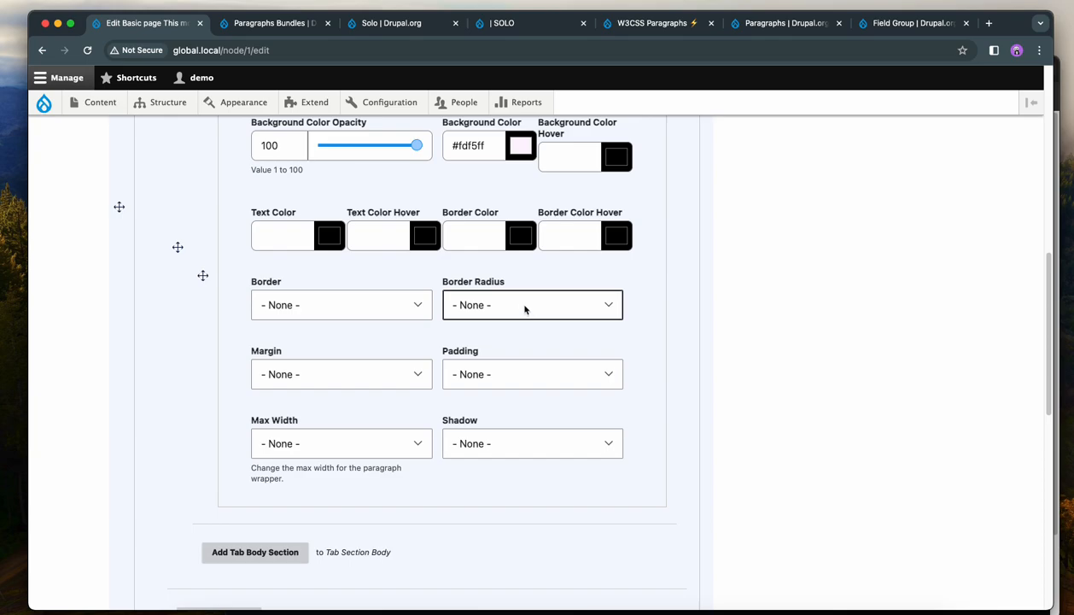
pyautogui.click(511, 374)
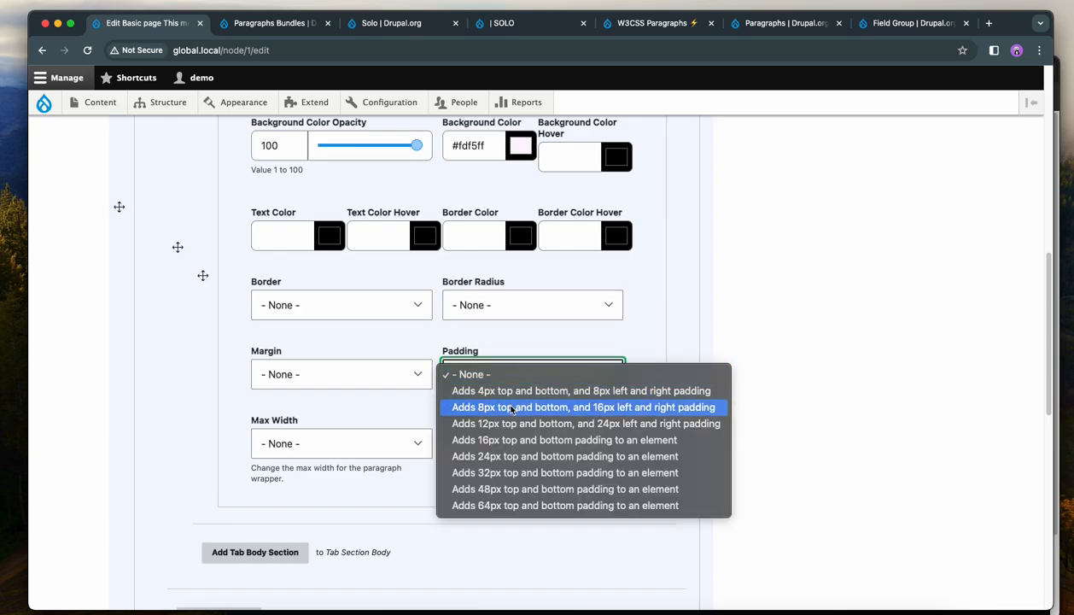
pyautogui.click(744, 386)
pyautogui.scroll(10, 743, 383)
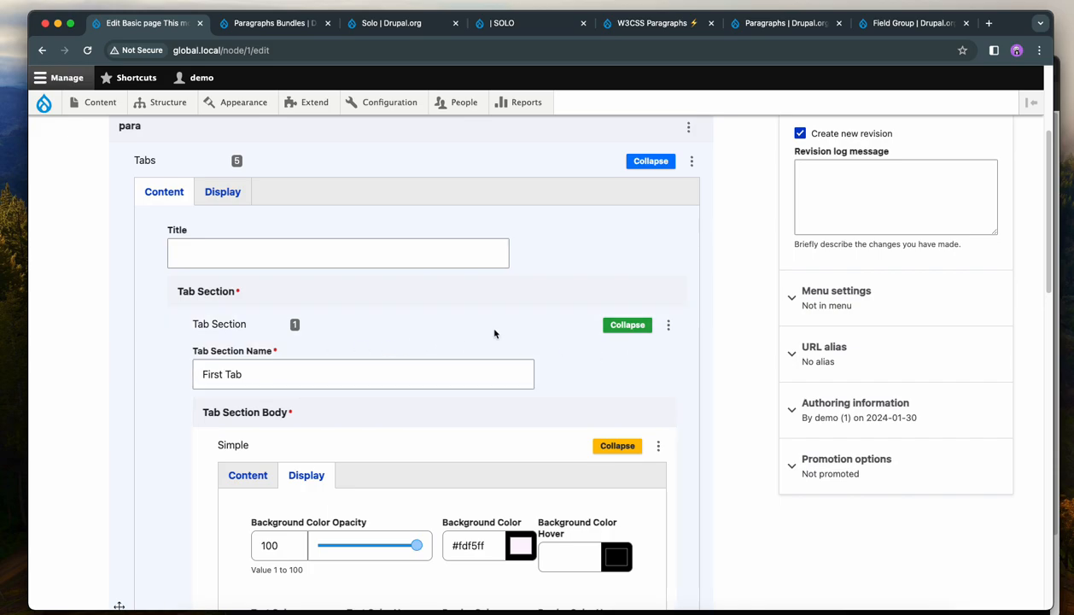
# Collapse the Simple paragraph and the First Tab section that contains it.
pyautogui.click(623, 446)
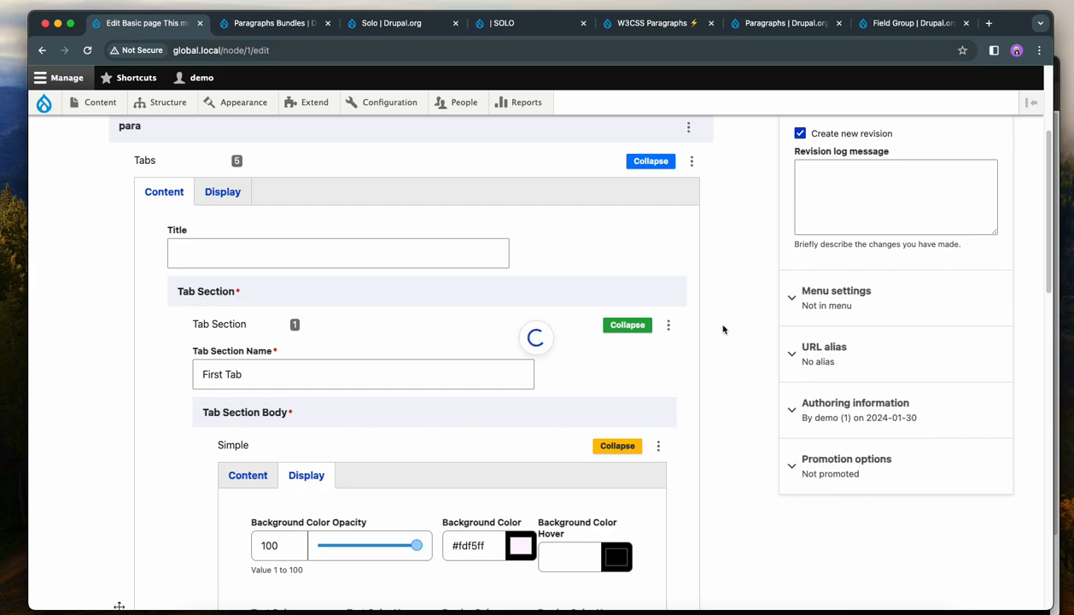
pyautogui.scroll(-2, 723, 330)
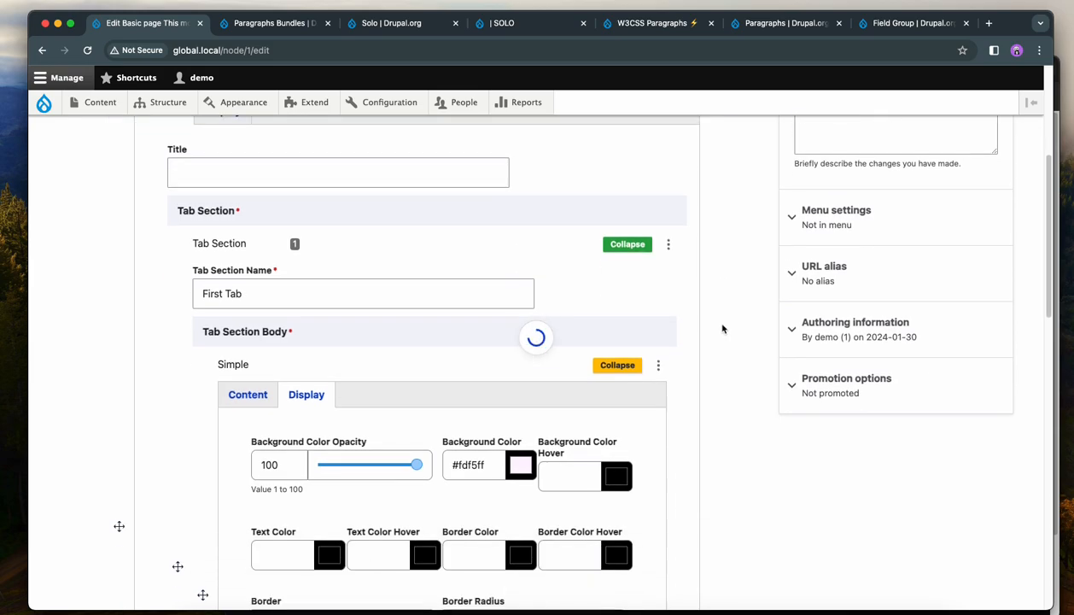
pyautogui.scroll(-2, 722, 329)
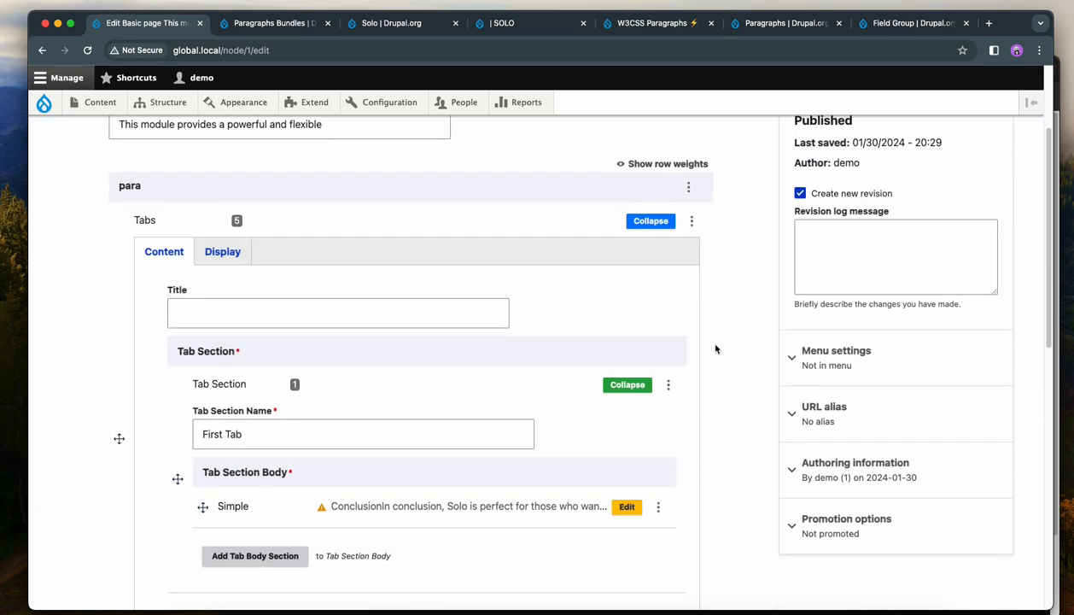
pyautogui.click(644, 393)
# Duplicate the First Tab section three times.
pyautogui.click(667, 385)
pyautogui.click(638, 444)
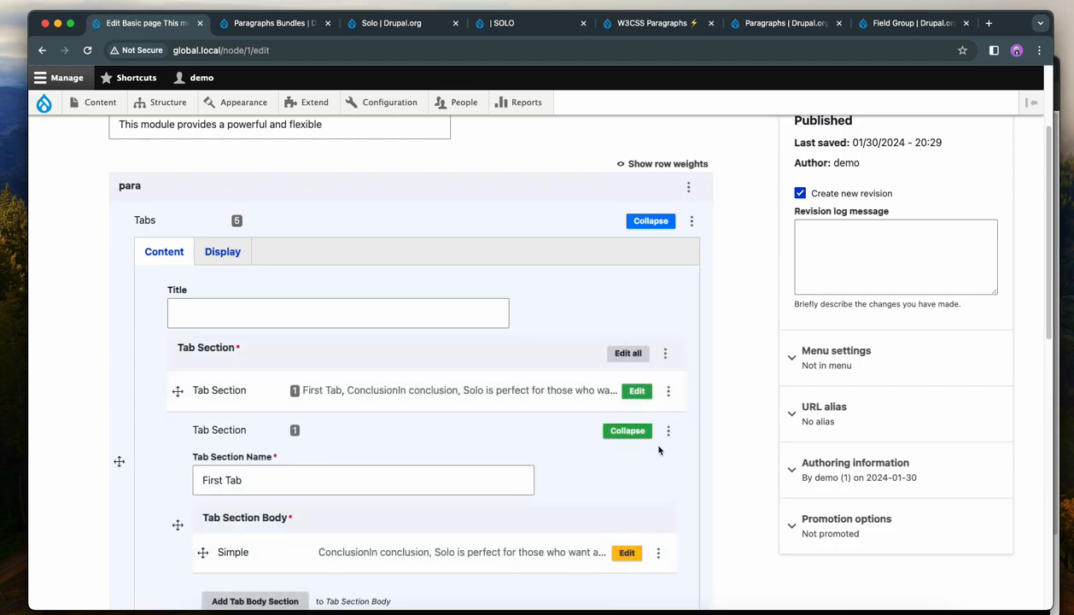
pyautogui.click(668, 431)
pyautogui.click(654, 490)
pyautogui.click(669, 432)
pyautogui.click(641, 489)
# Open the Simple paragraph in the first duplicated section and delete the end of its body text after "effective online", keeping a period.
pyautogui.scroll(-4, 751, 402)
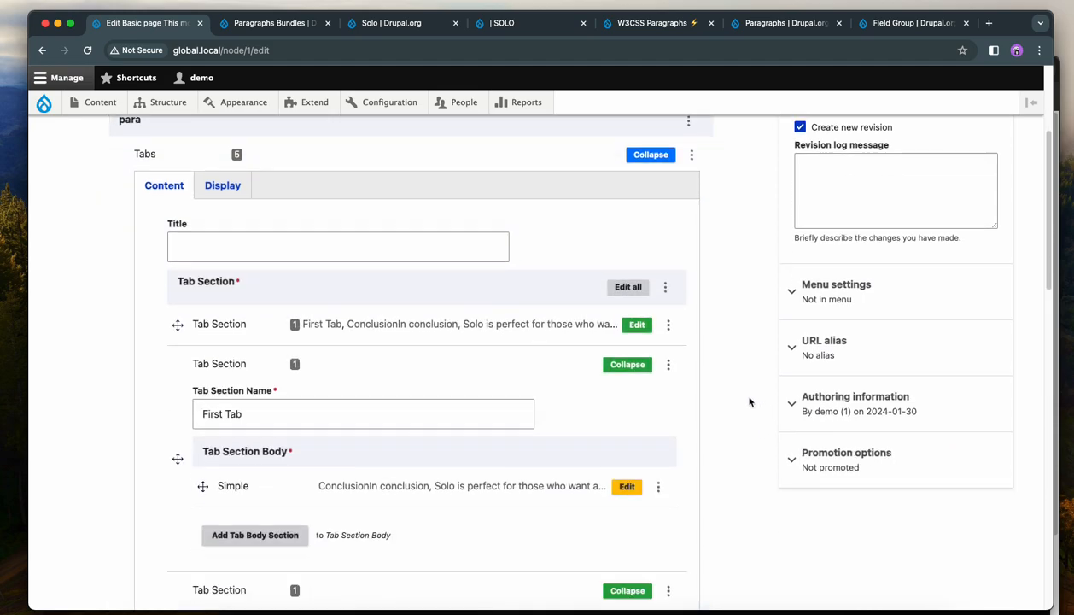
pyautogui.click(624, 382)
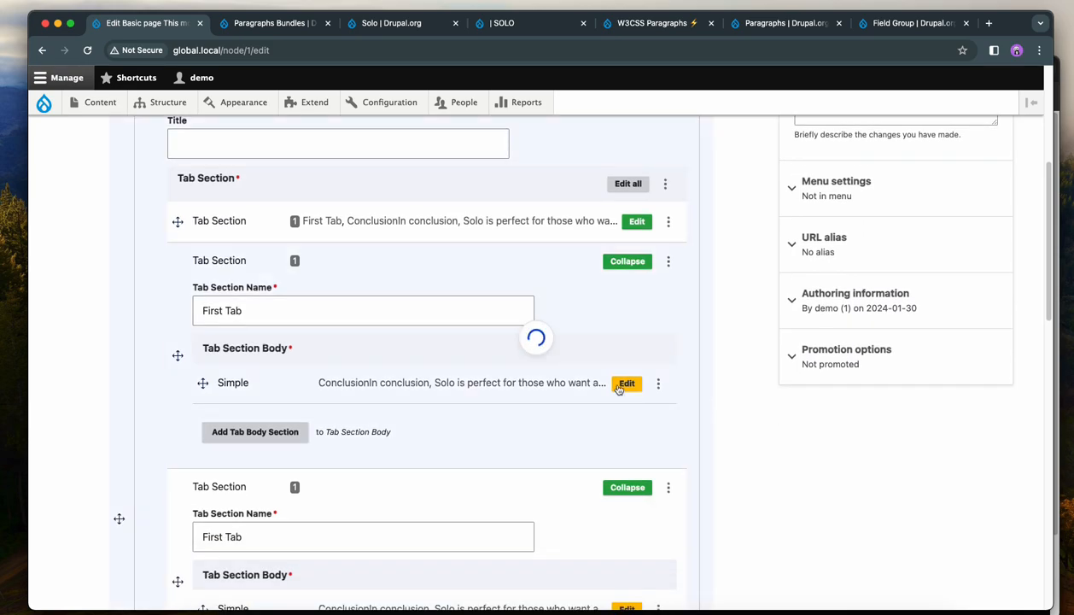
pyautogui.scroll(-2, 486, 447)
pyautogui.moveTo(463, 294); pyautogui.dragTo(243, 271)
pyautogui.press('BackSpace')
pyautogui.scroll(-4, 418, 320)
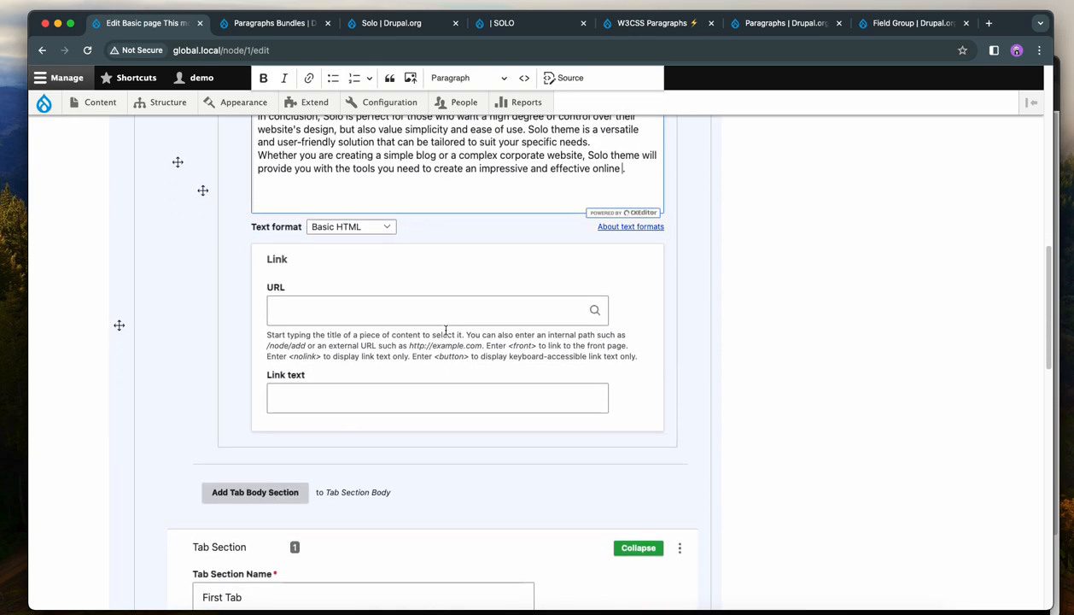
# Check the duplicated Simple paragraph's display settings and return to its content fields.
pyautogui.scroll(8, 446, 329)
pyautogui.scroll(1, 410, 290)
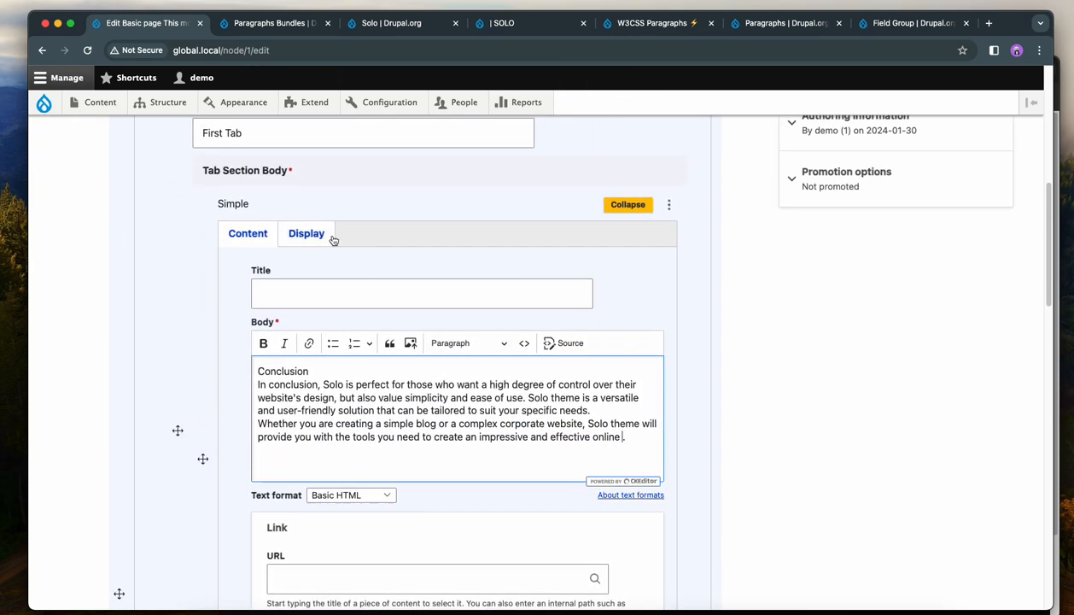
pyautogui.click(321, 249)
pyautogui.scroll(-1, 724, 439)
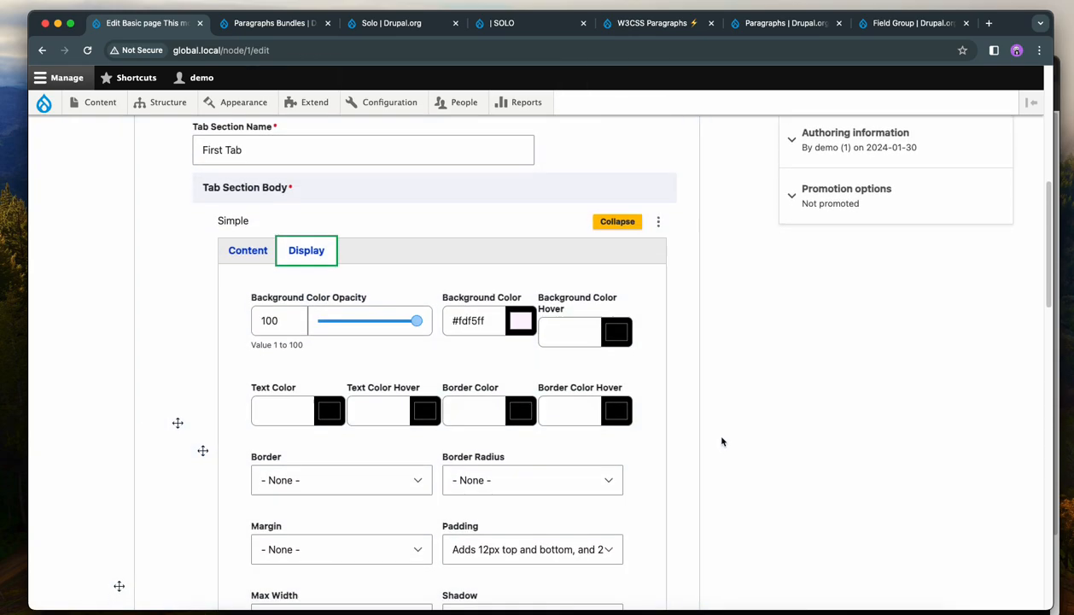
pyautogui.click(259, 260)
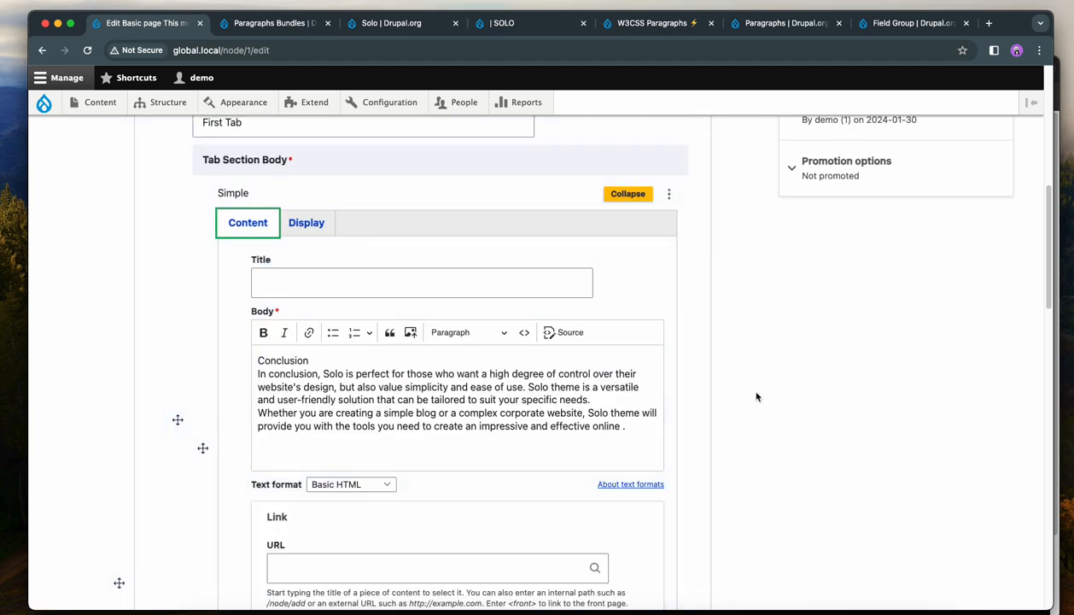
# Rename the first duplicated tab section as Second Tab.
pyautogui.scroll(6, 758, 394)
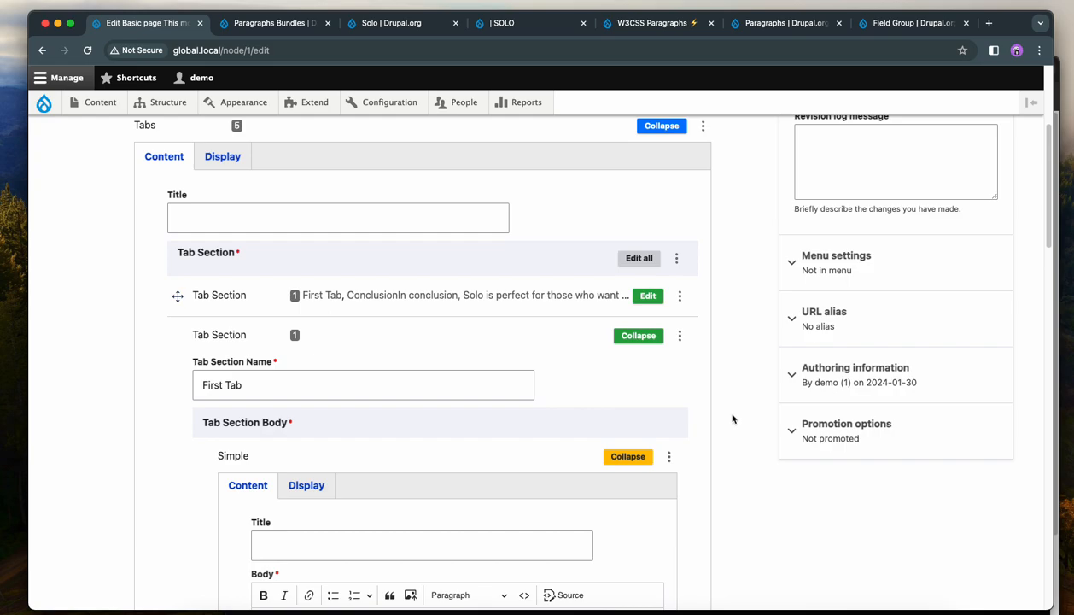
pyautogui.scroll(-1, 732, 414)
pyautogui.click(222, 369)
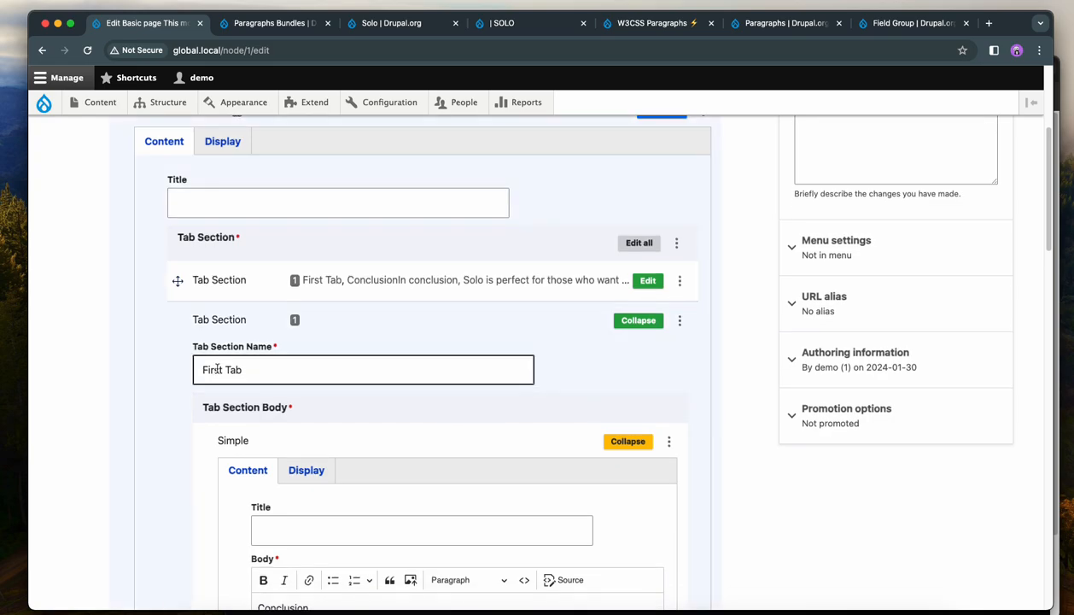
pyautogui.moveTo(221, 369); pyautogui.dragTo(187, 366)
pyautogui.write('S')
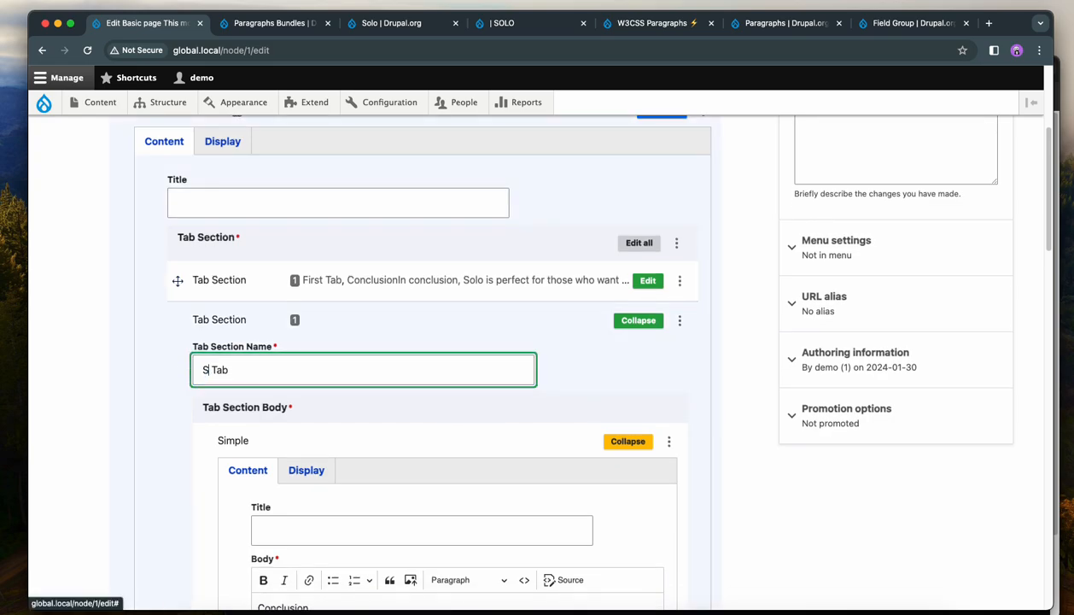
pyautogui.write('econd')
# Rename the next duplicated tab section as Third Tab.
pyautogui.scroll(-7, 191, 369)
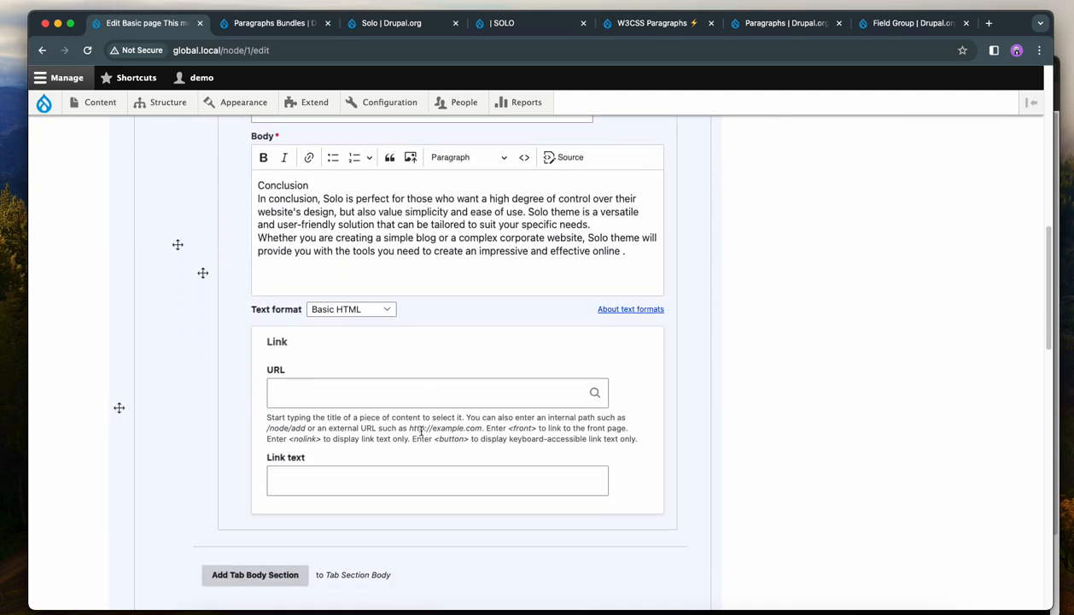
pyautogui.scroll(-3, 419, 429)
pyautogui.click(221, 369)
pyautogui.doubleClick(211, 369)
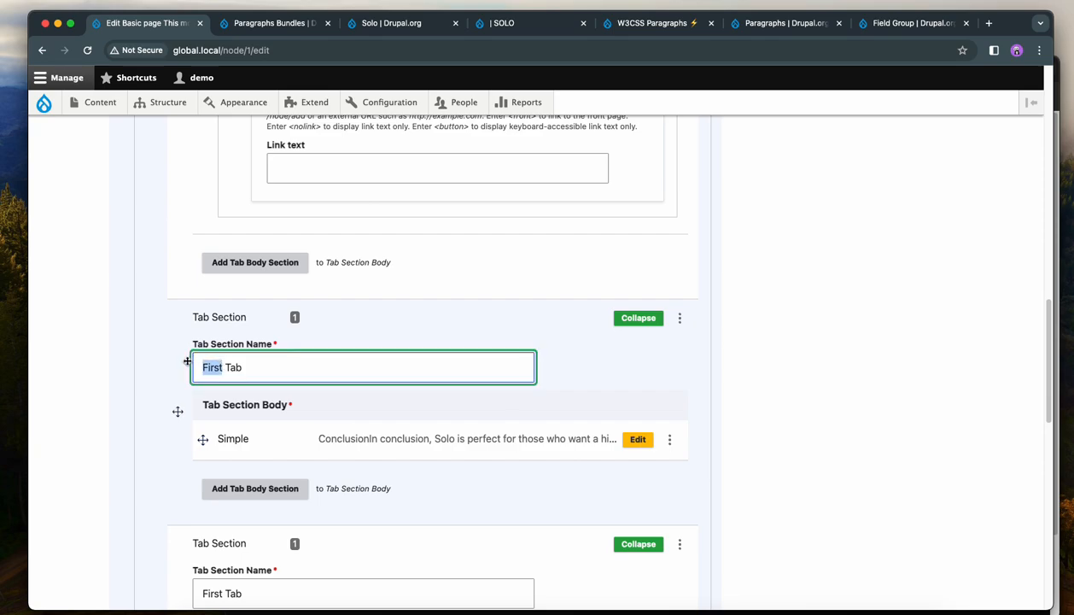
pyautogui.write('Third')
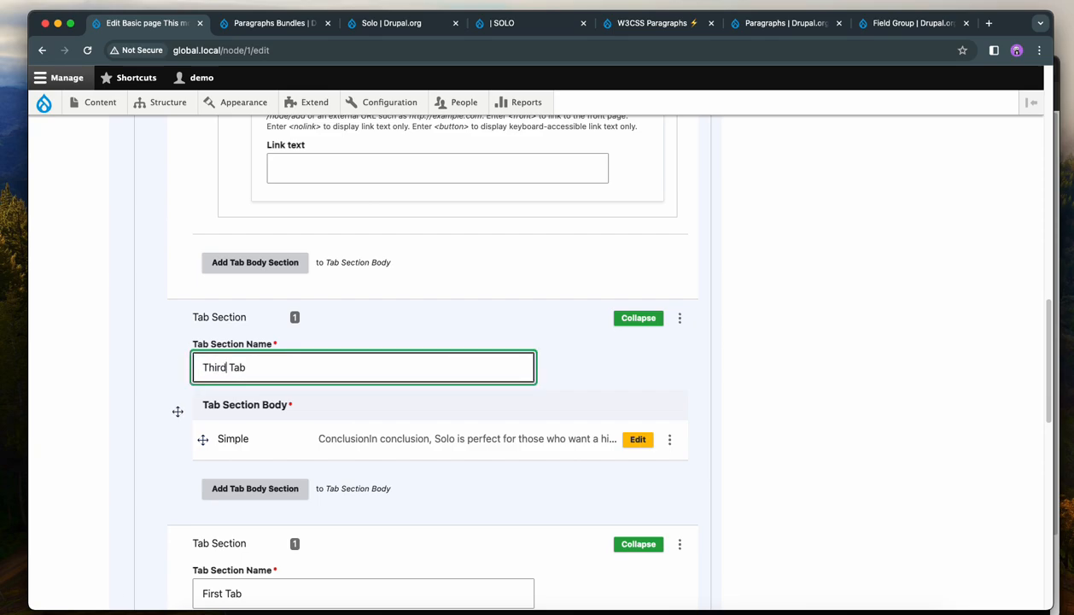
# Rename the last duplicated tab section as Fourth Tab.
pyautogui.scroll(-5, 434, 379)
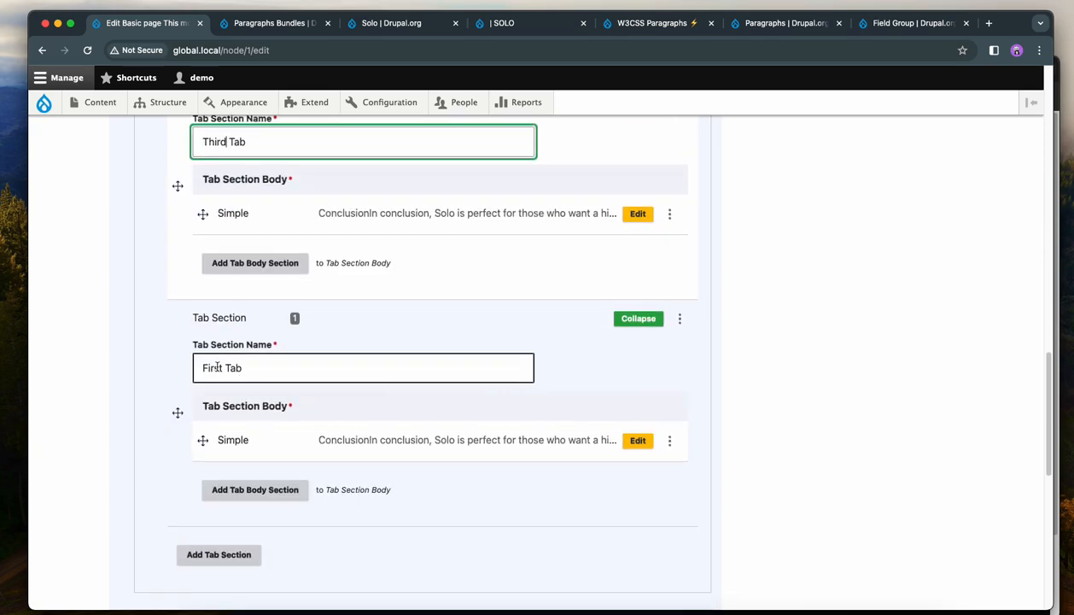
pyautogui.doubleClick(218, 367)
pyautogui.press('BackSpace')
pyautogui.write('Fourth')
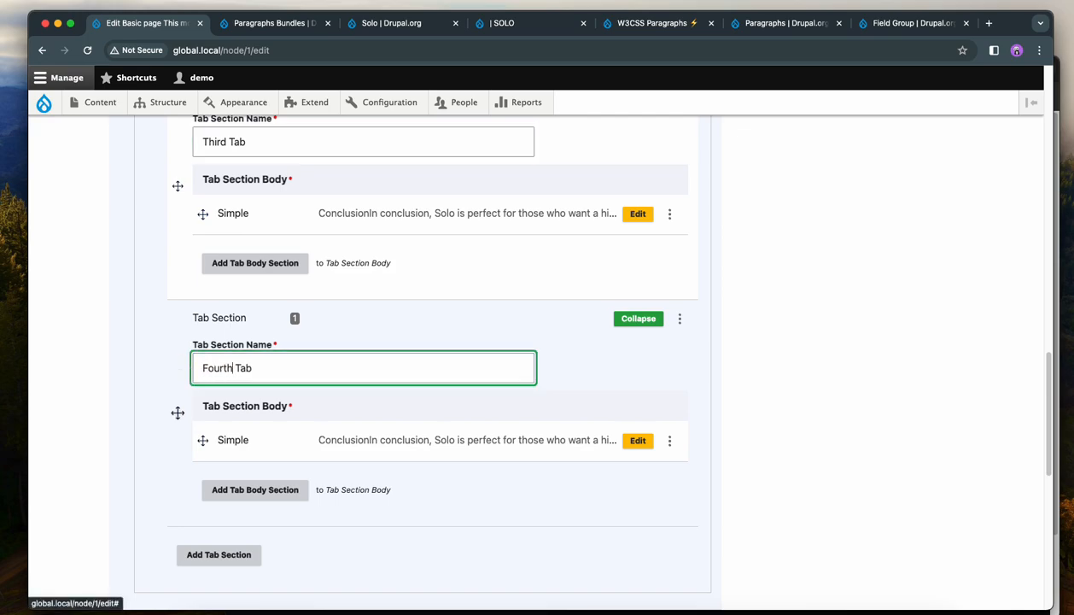
# Save the page and view its vertical tabs.
pyautogui.scroll(-5, 367, 352)
pyautogui.scroll(15, 379, 397)
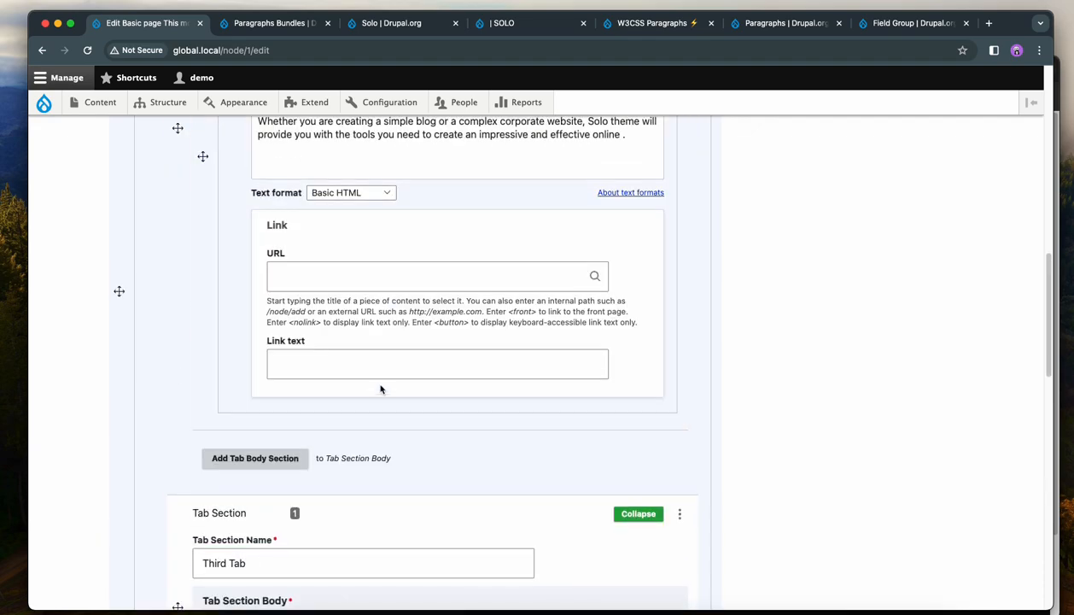
pyautogui.scroll(-20, 244, 367)
pyautogui.click(137, 514)
pyautogui.scroll(-5, 134, 427)
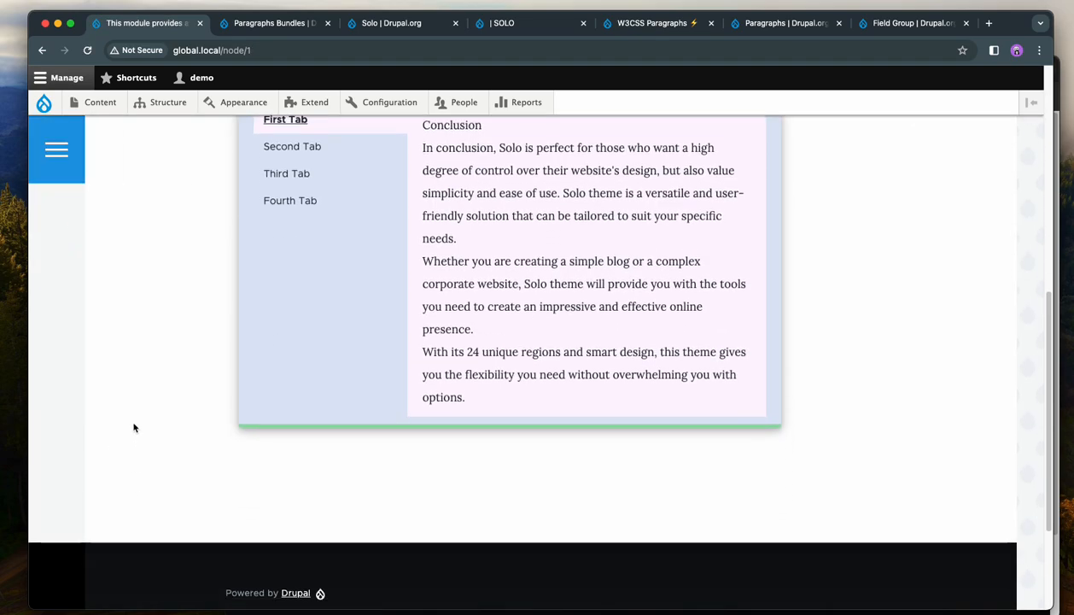
# Switch through the Second, Third and Fourth vertical tabs to test them on the saved page.
pyautogui.scroll(1, 62, 389)
pyautogui.click(275, 244)
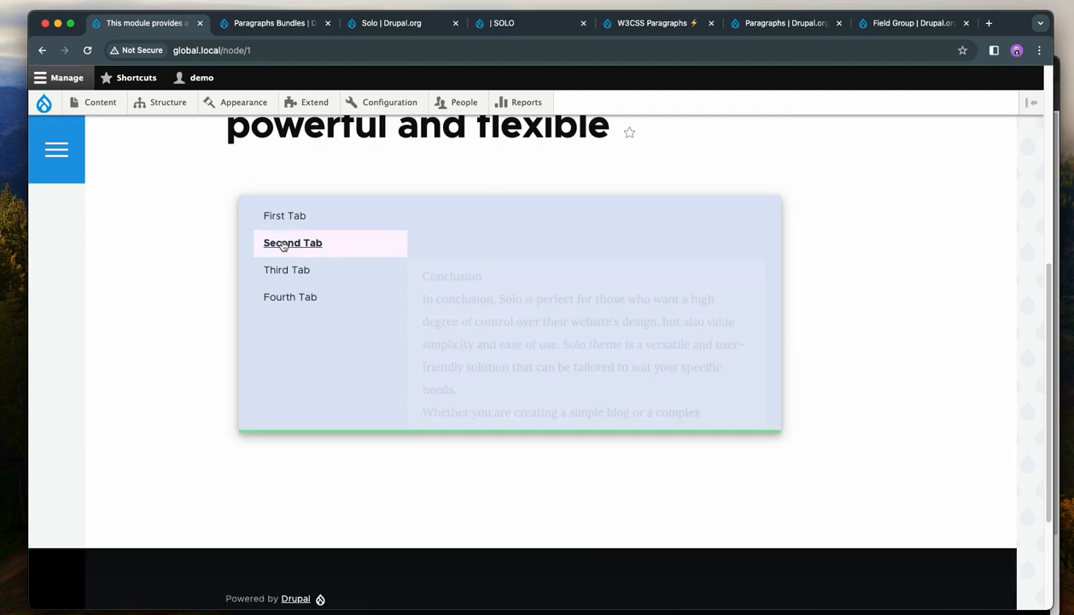
pyautogui.click(276, 280)
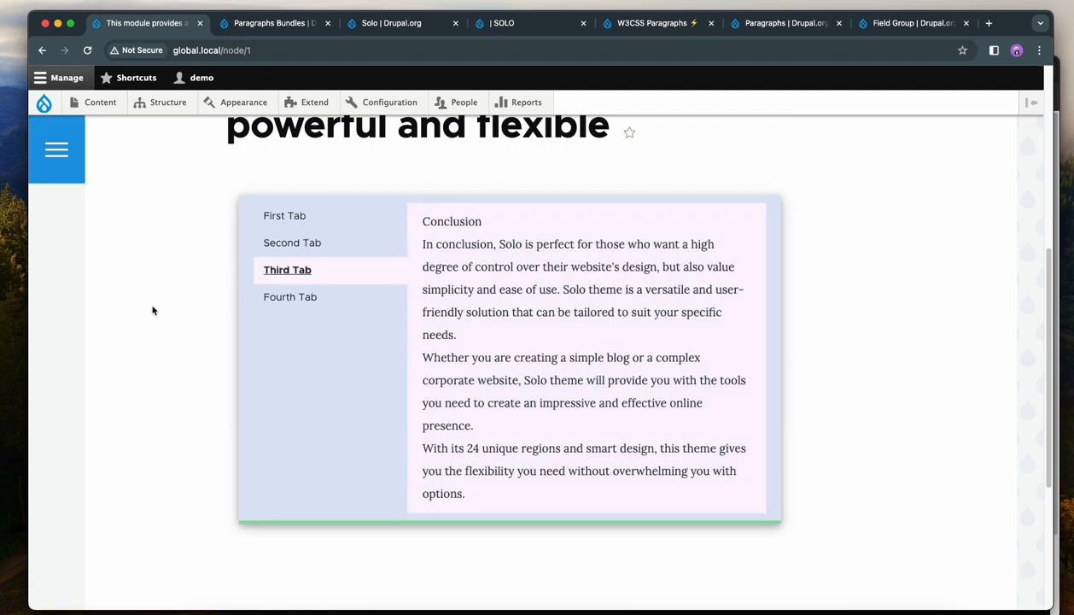
pyautogui.click(260, 303)
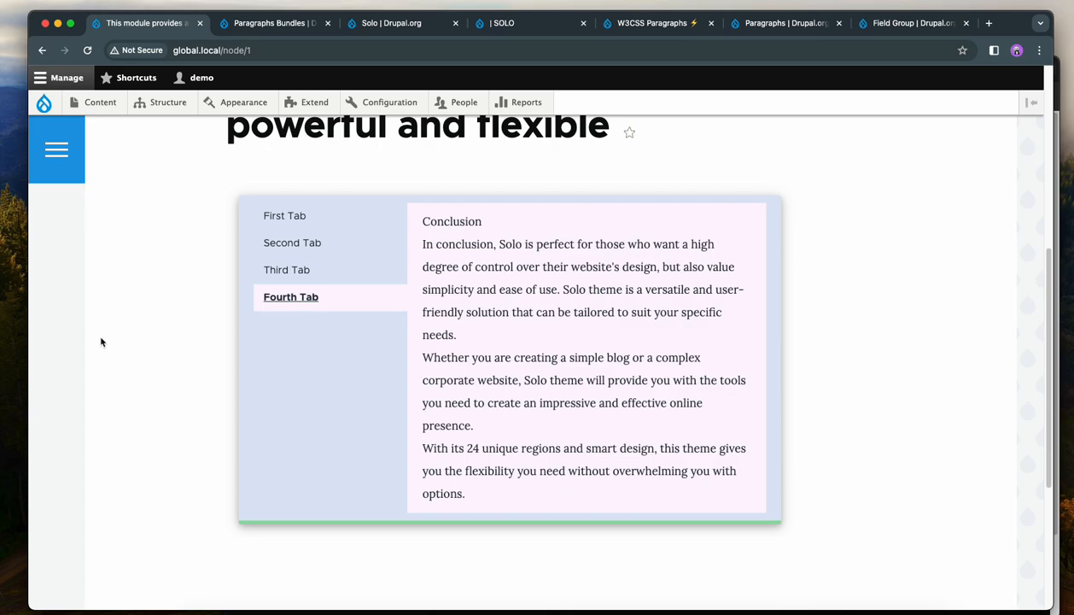
pyautogui.scroll(2, 100, 341)
pyautogui.scroll(-1, 256, 375)
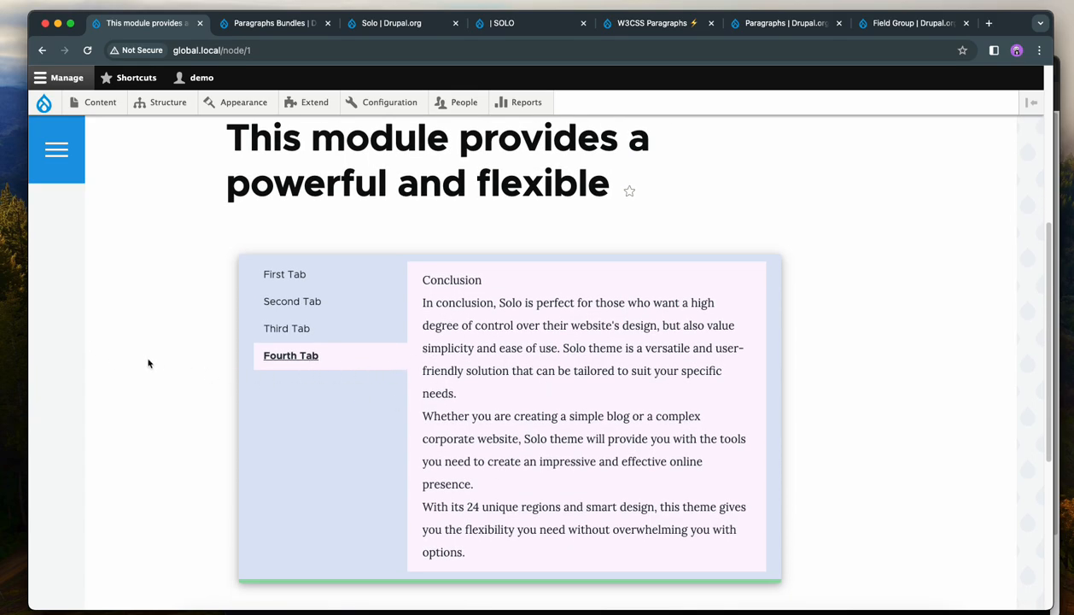
# In the Tabs paragraph's display settings, turn off Vertical Tabs and set the Vertical Tabs Breakpoints to 1200px / 75rem.
pyautogui.scroll(3, 141, 362)
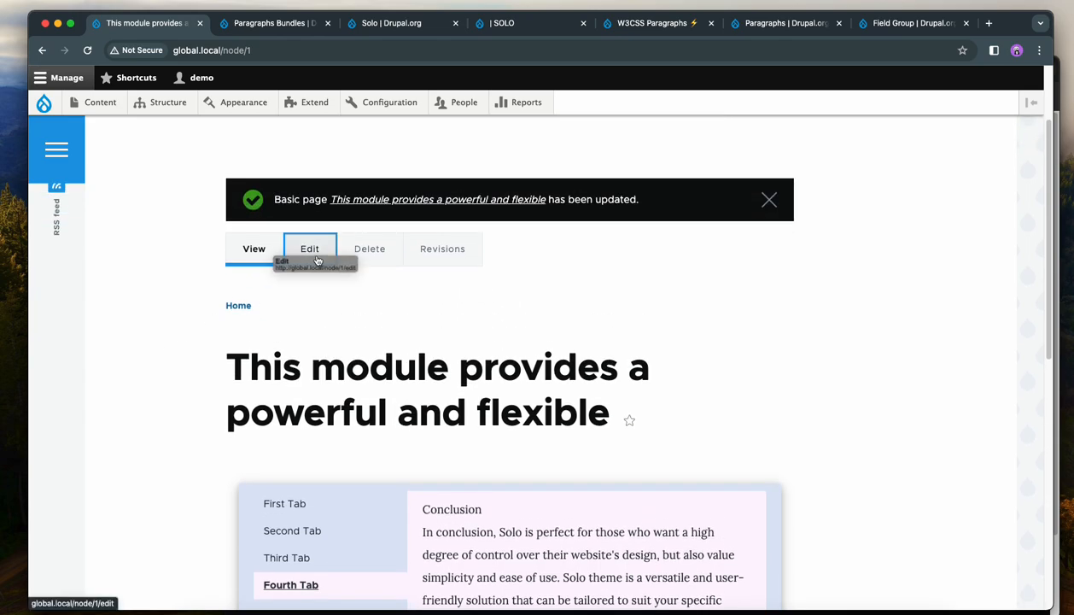
pyautogui.click(312, 250)
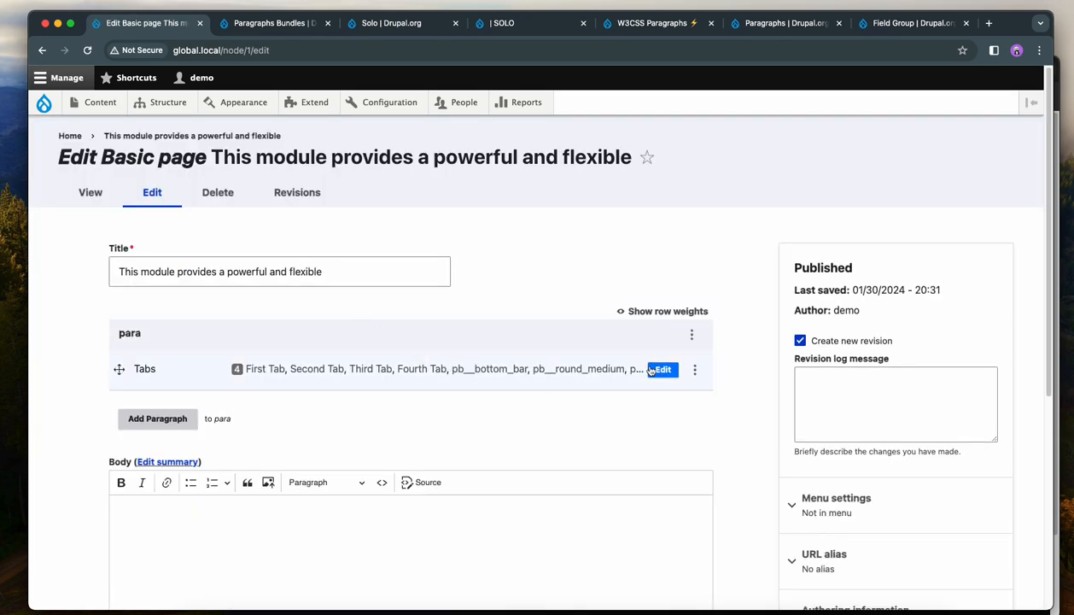
pyautogui.click(663, 369)
pyautogui.click(234, 382)
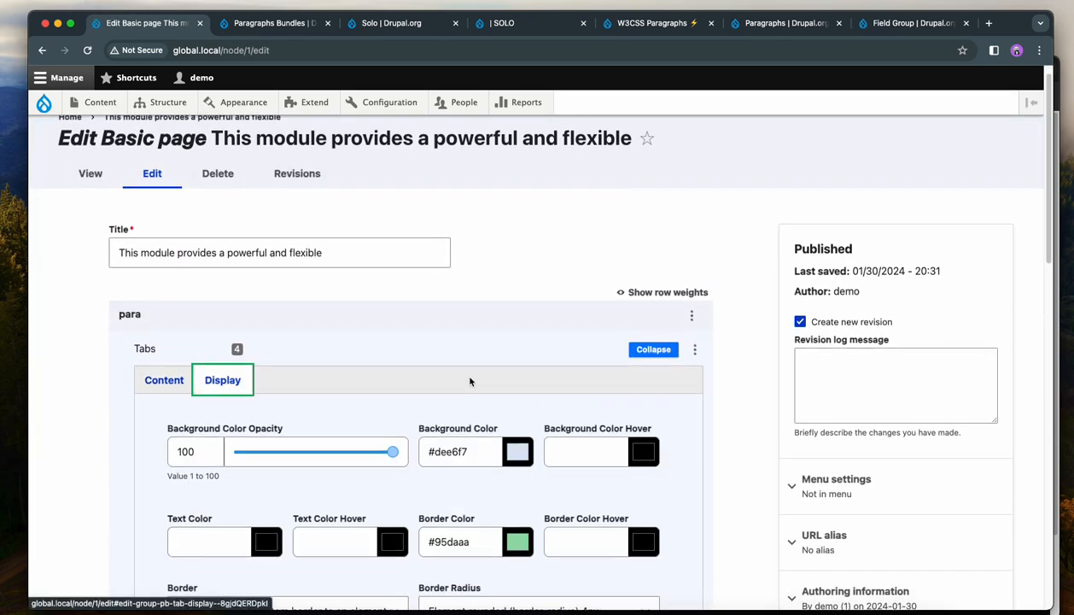
pyautogui.scroll(-10, 468, 381)
pyautogui.click(424, 386)
pyautogui.click(424, 385)
pyautogui.click(299, 311)
pyautogui.click(295, 353)
pyautogui.click(526, 396)
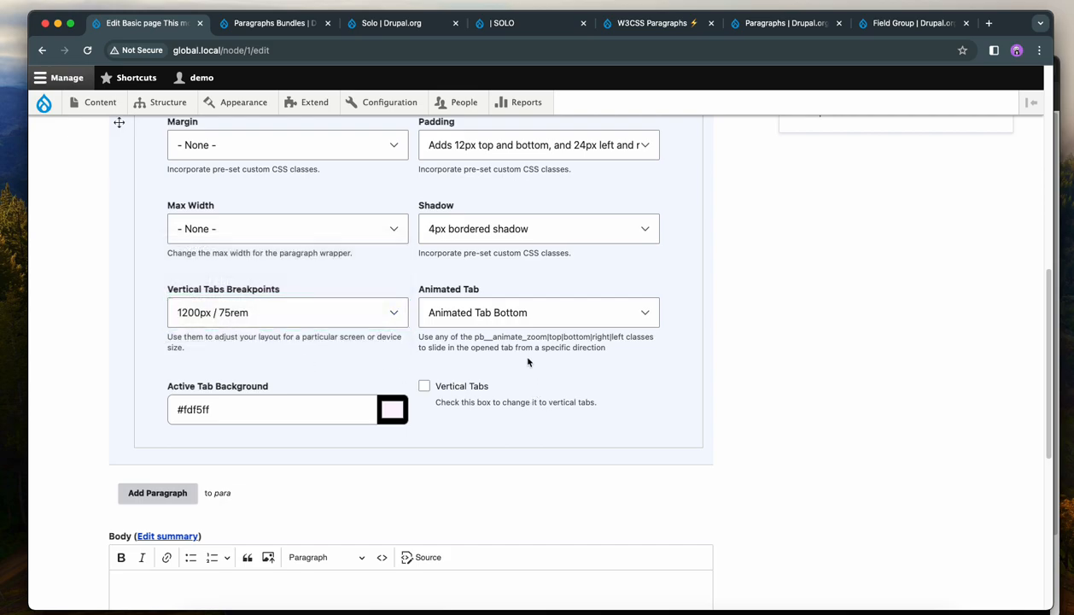
# Set the tab animation to Animated Tab Left and save the page.
pyautogui.click(523, 318)
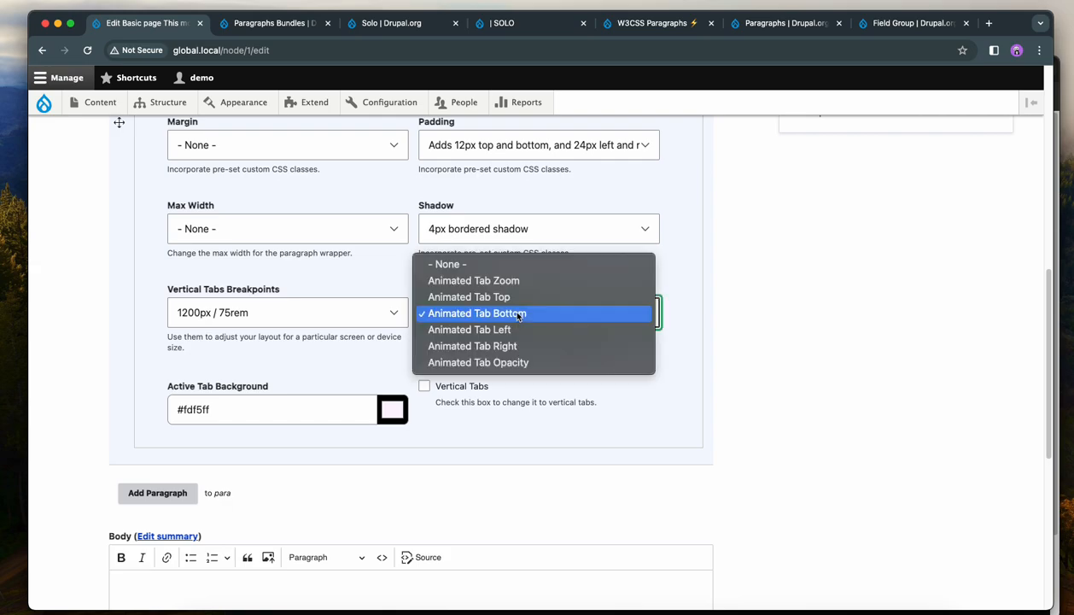
pyautogui.click(515, 329)
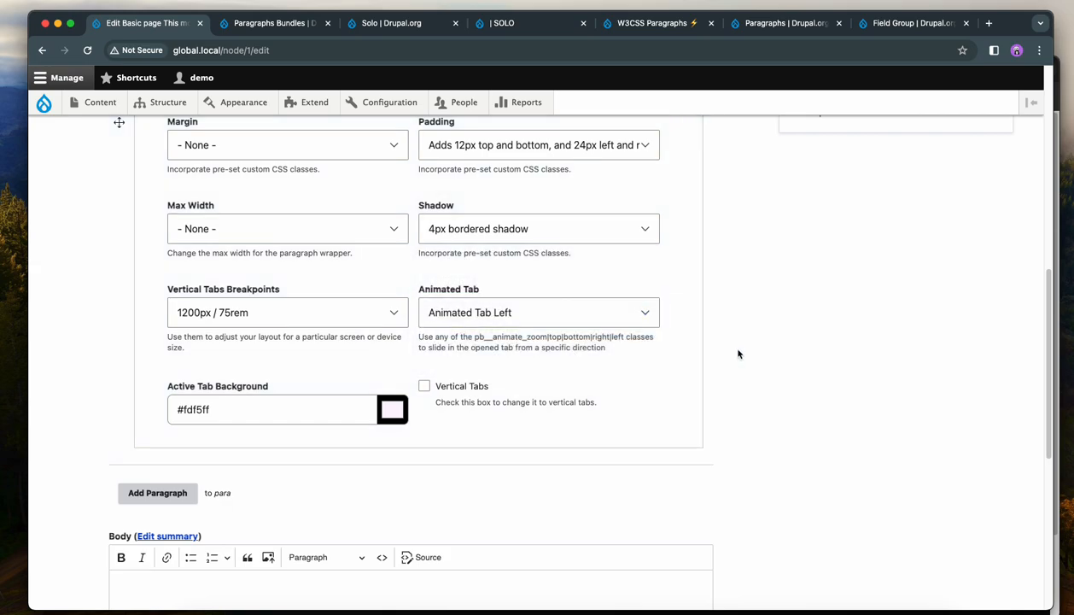
pyautogui.scroll(-5, 637, 382)
pyautogui.click(141, 516)
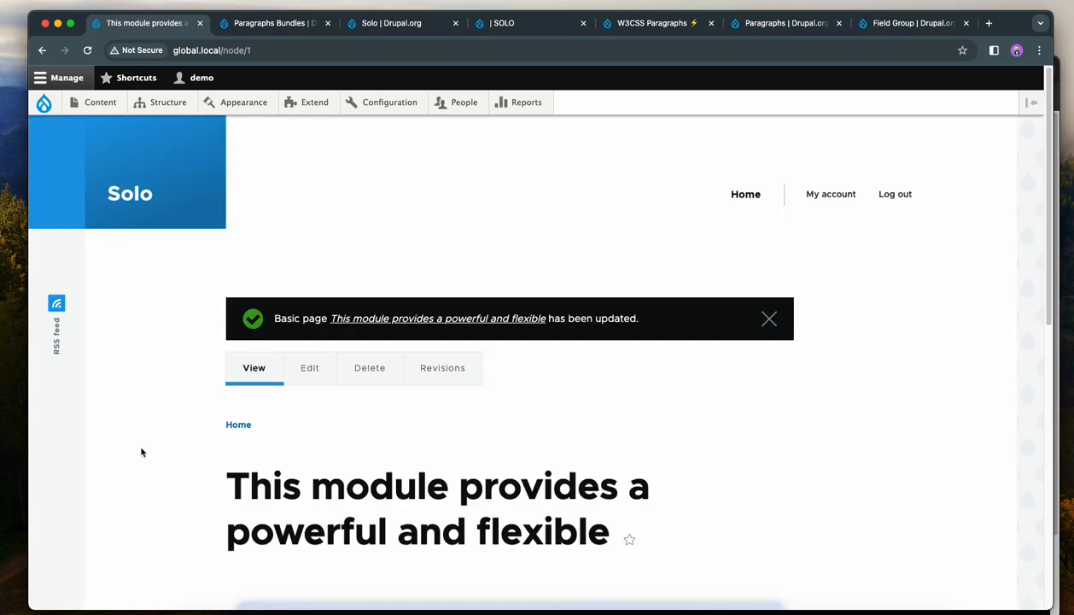
# Test the slide-in animation by switching through the Second, Third and Fourth horizontal tabs.
pyautogui.scroll(-5, 144, 444)
pyautogui.scroll(2, 143, 432)
pyautogui.click(346, 295)
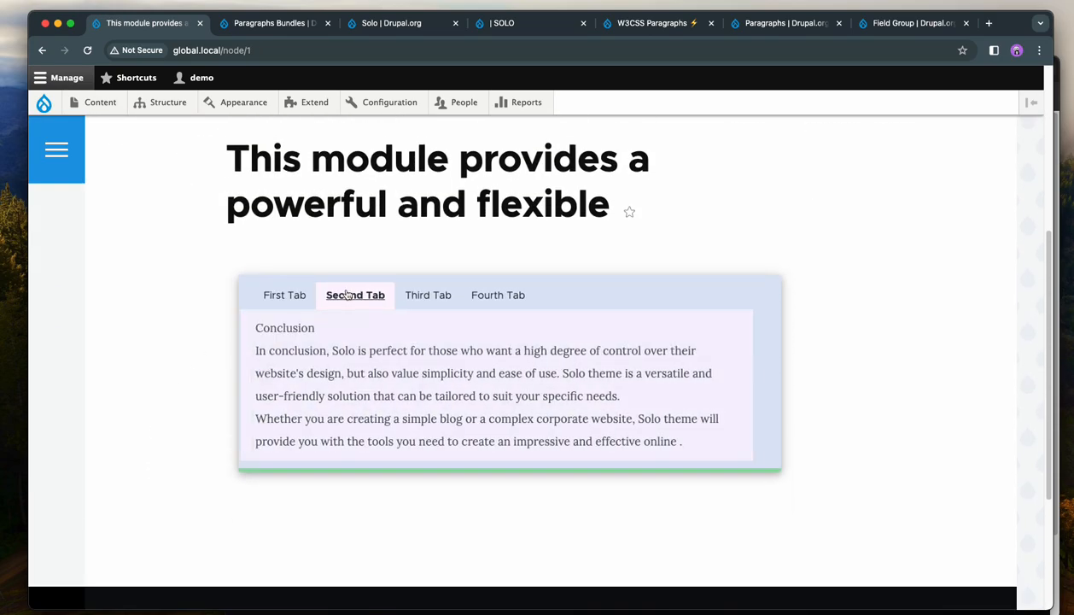
pyautogui.click(409, 299)
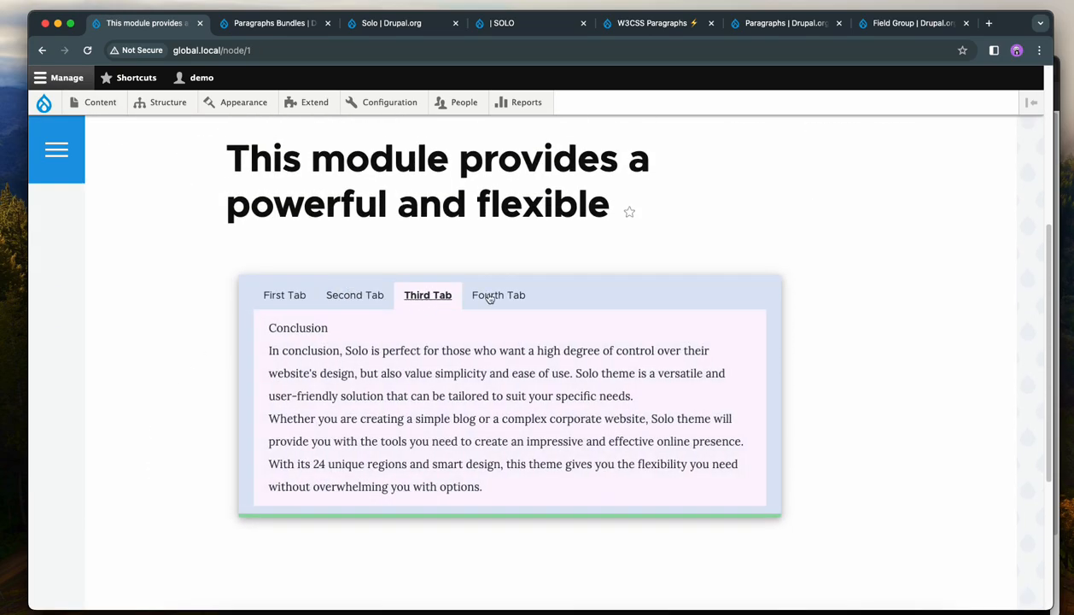
pyautogui.click(490, 298)
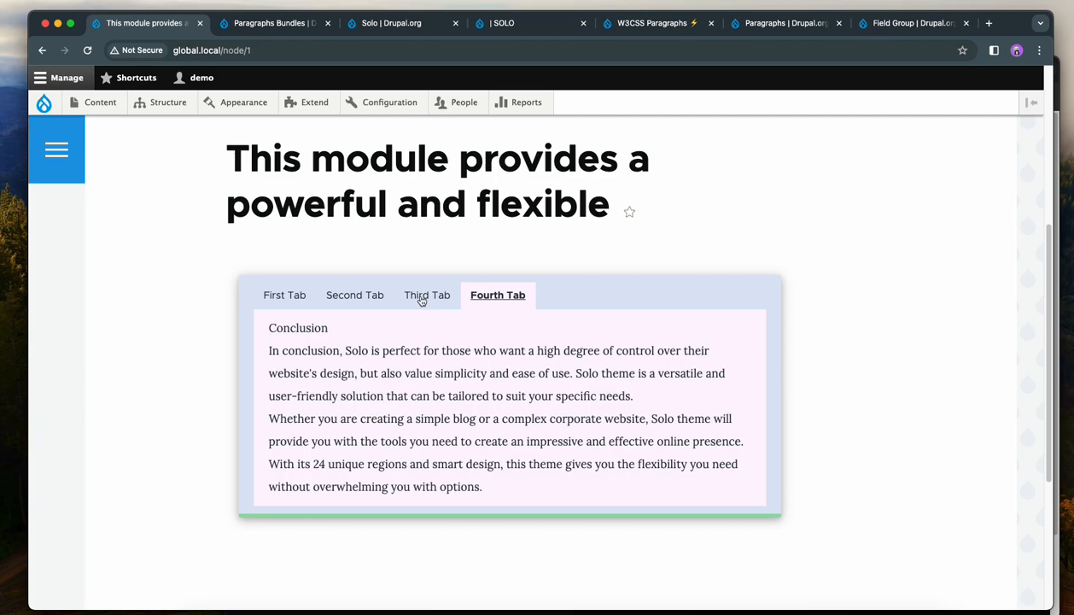
# Reopen the page's Tabs paragraph for editing and add an empty tab section below Fourth Tab.
pyautogui.scroll(5, 378, 312)
pyautogui.click(316, 312)
pyautogui.scroll(-1, 427, 333)
pyautogui.click(655, 362)
pyautogui.scroll(-2, 653, 353)
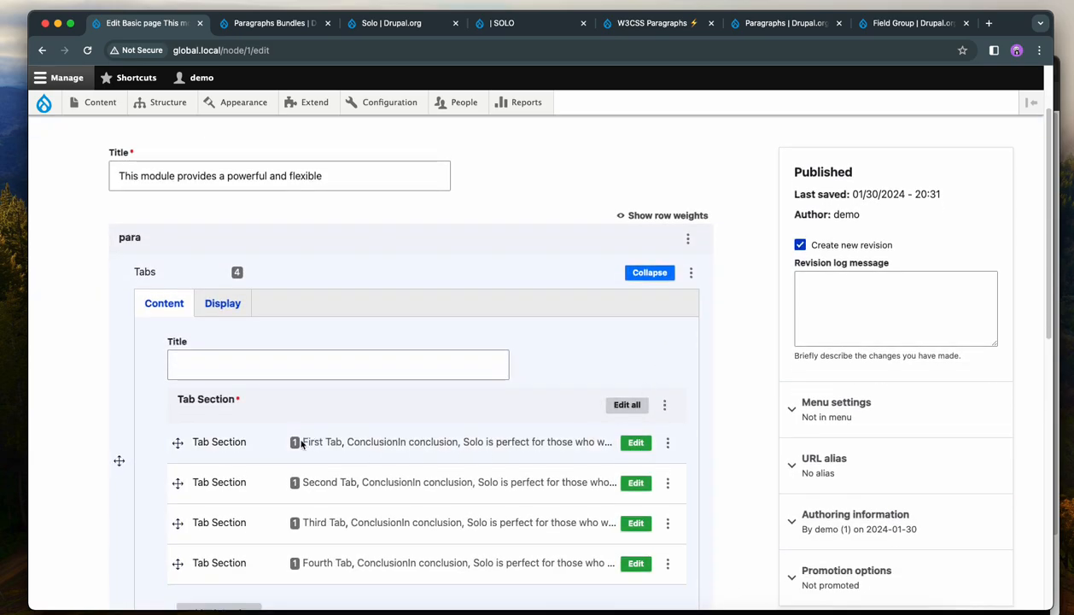
pyautogui.scroll(-6, 452, 427)
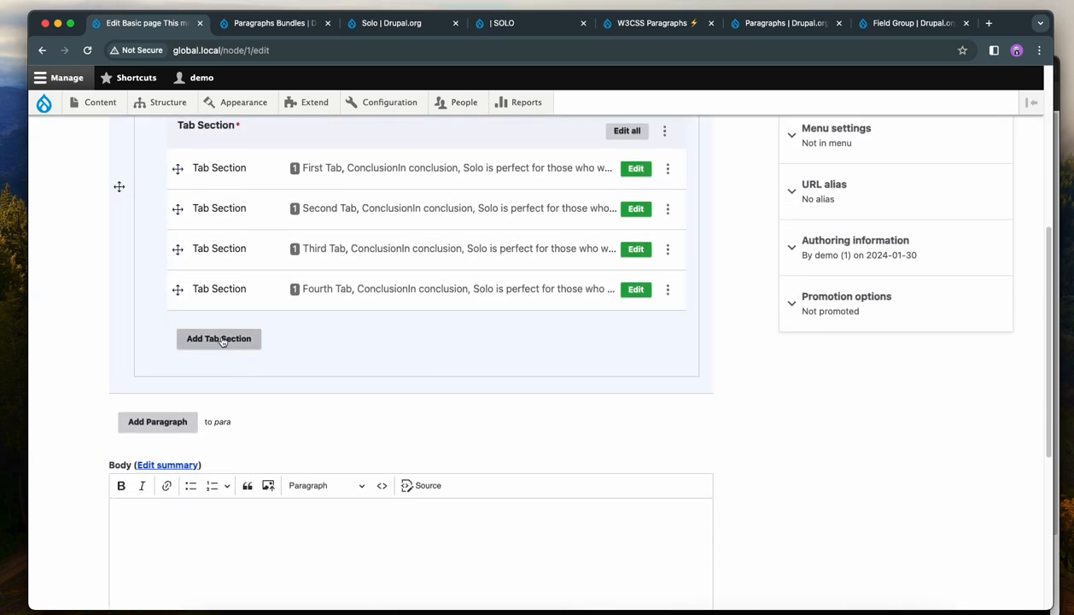
pyautogui.click(219, 338)
# Examine the paragraph types available for the new tab section's body without adding one, and return to the tab section list.
pyautogui.click(267, 368)
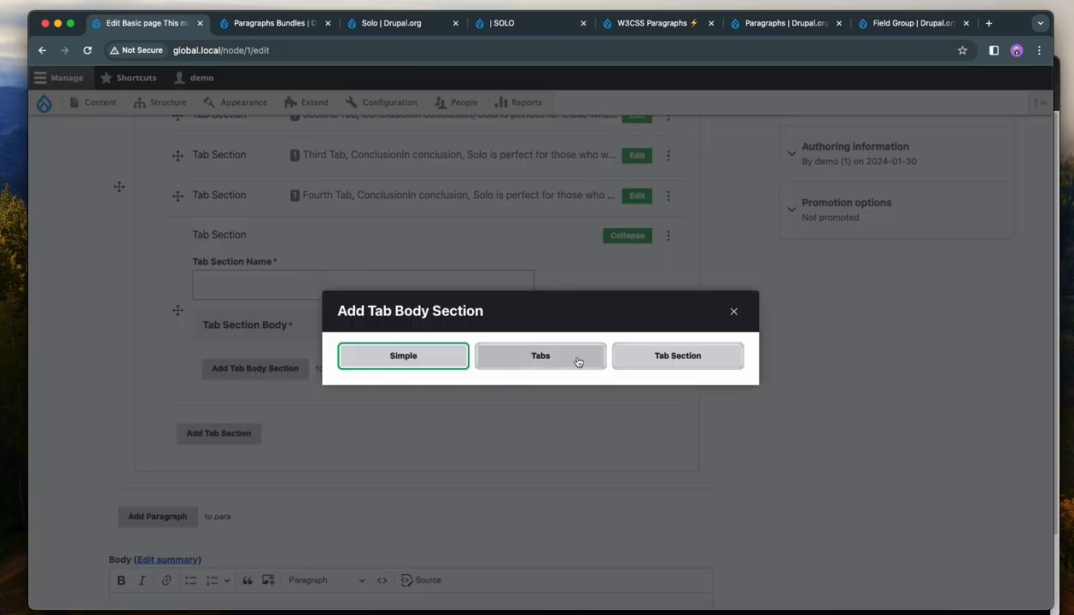
pyautogui.click(733, 310)
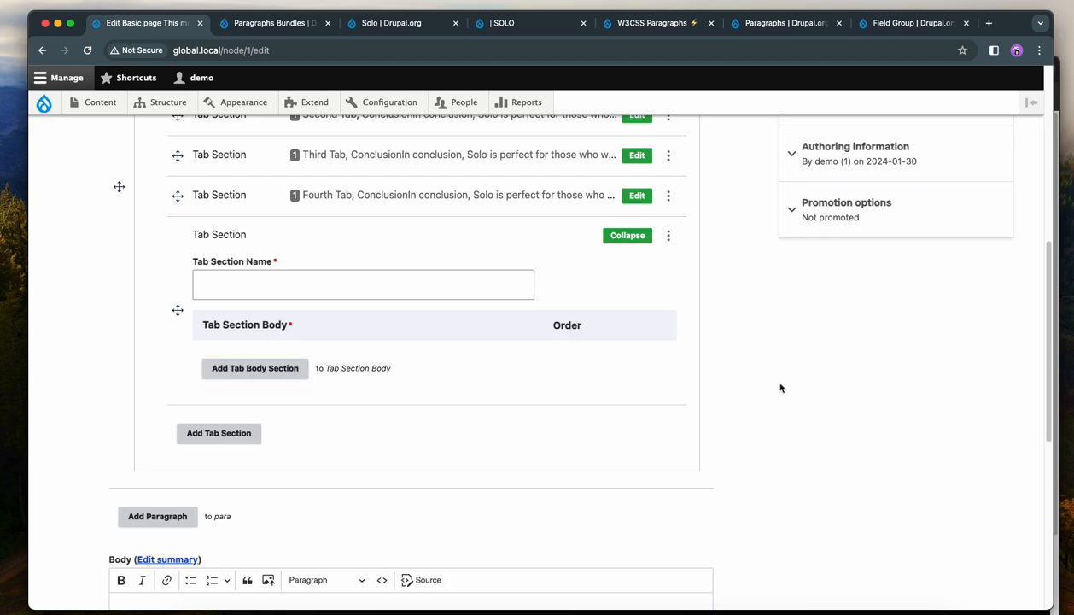
pyautogui.scroll(5, 769, 386)
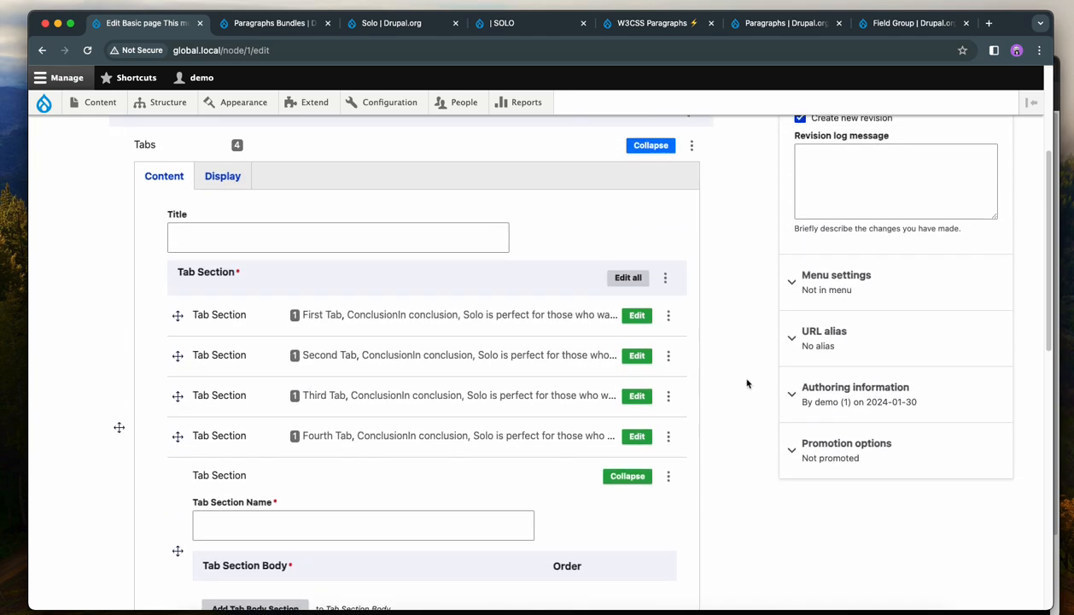
pyautogui.scroll(2, 746, 384)
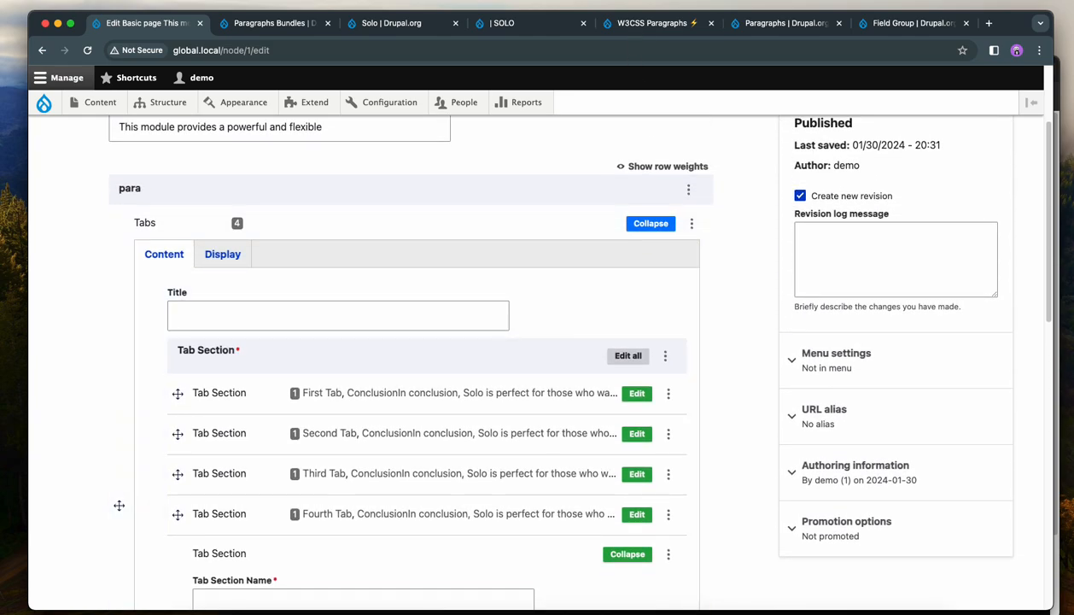